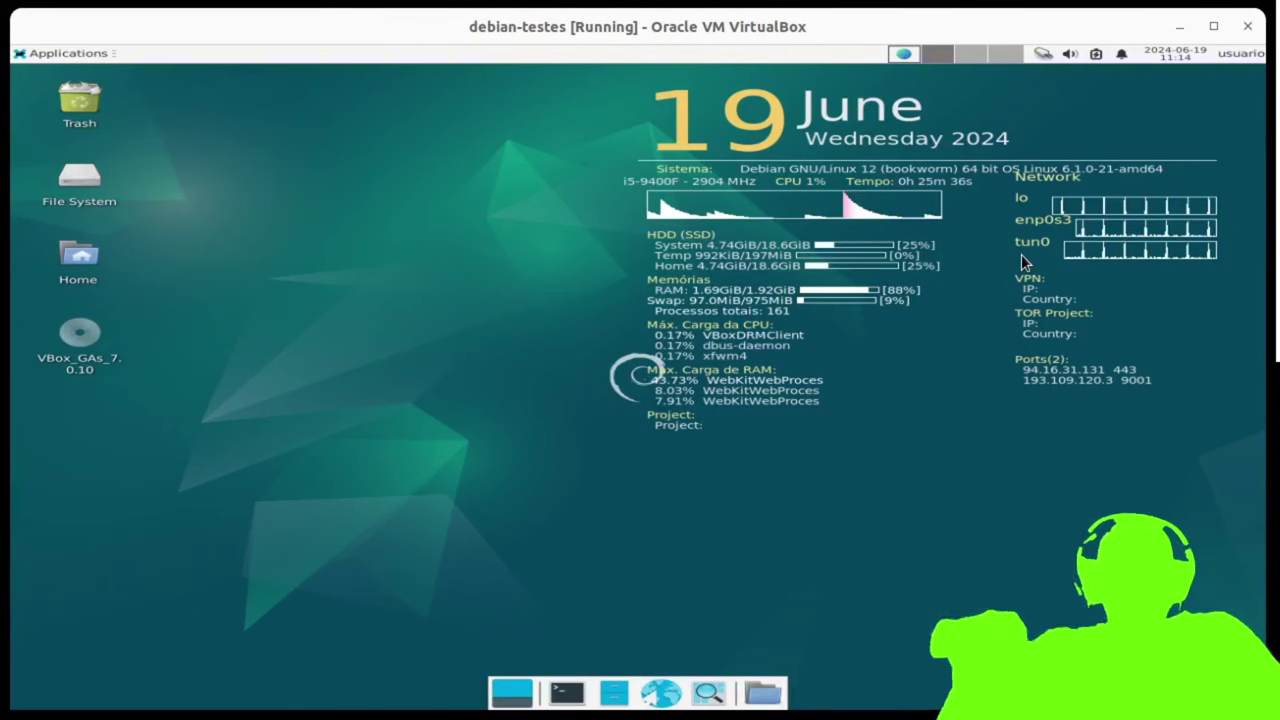
- Display the system's routing table with ip route in a new terminal, and close the terminal
left_click(567, 695)
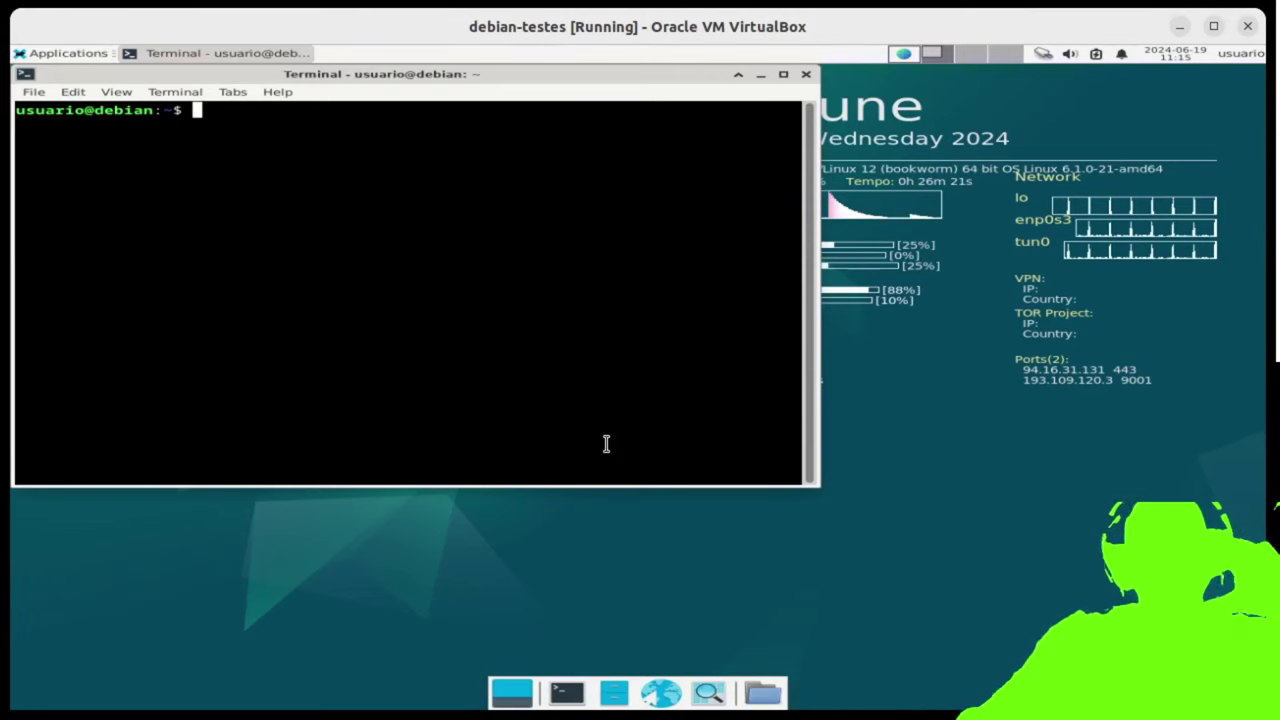
key("Return")
key("Return")
type("IP ROUT")
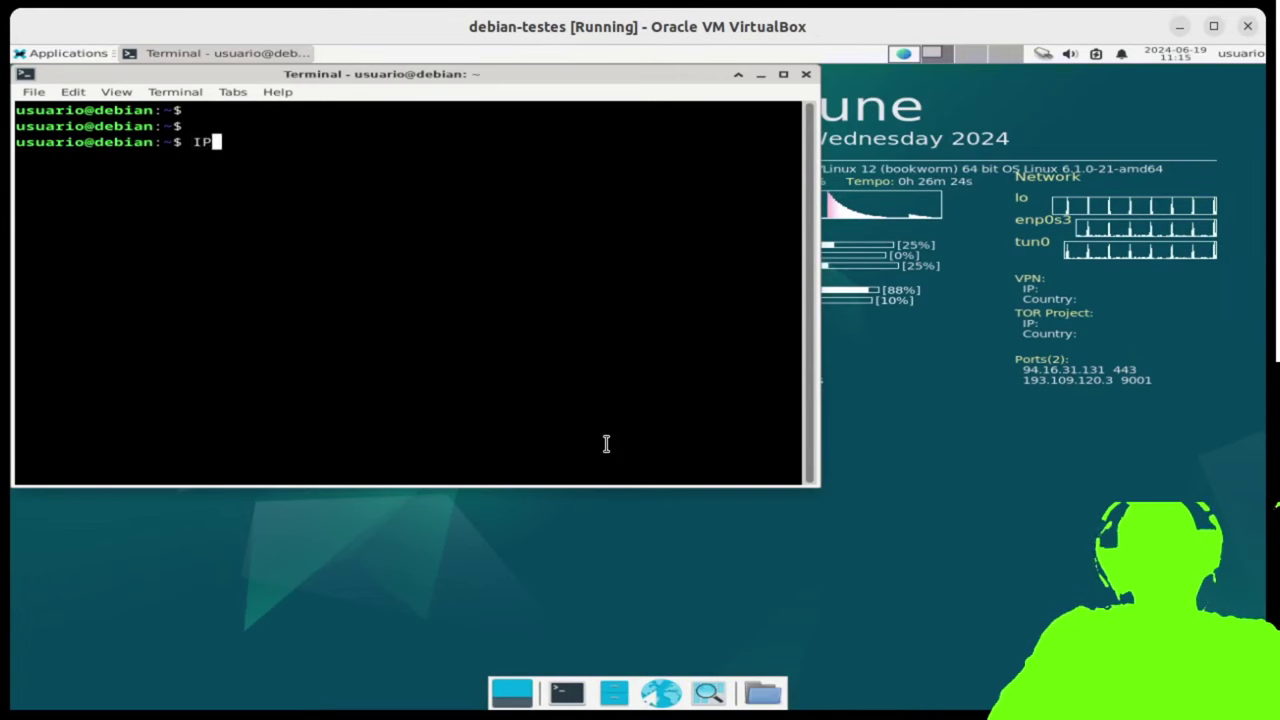
key("BackSpace")
key("BackSpace")
key("BackSpace")
key("BackSpace")
key("BackSpace")
key("BackSpace")
key("BackSpace")
type("ip route")
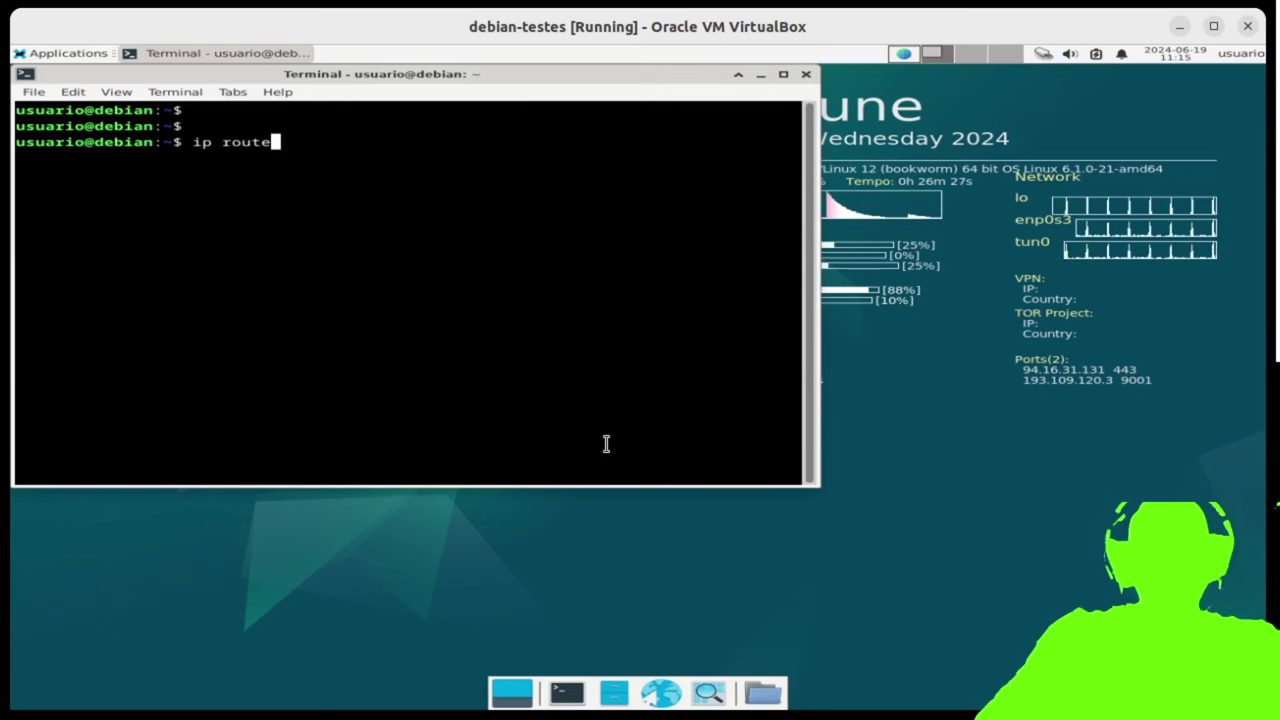
key("Return")
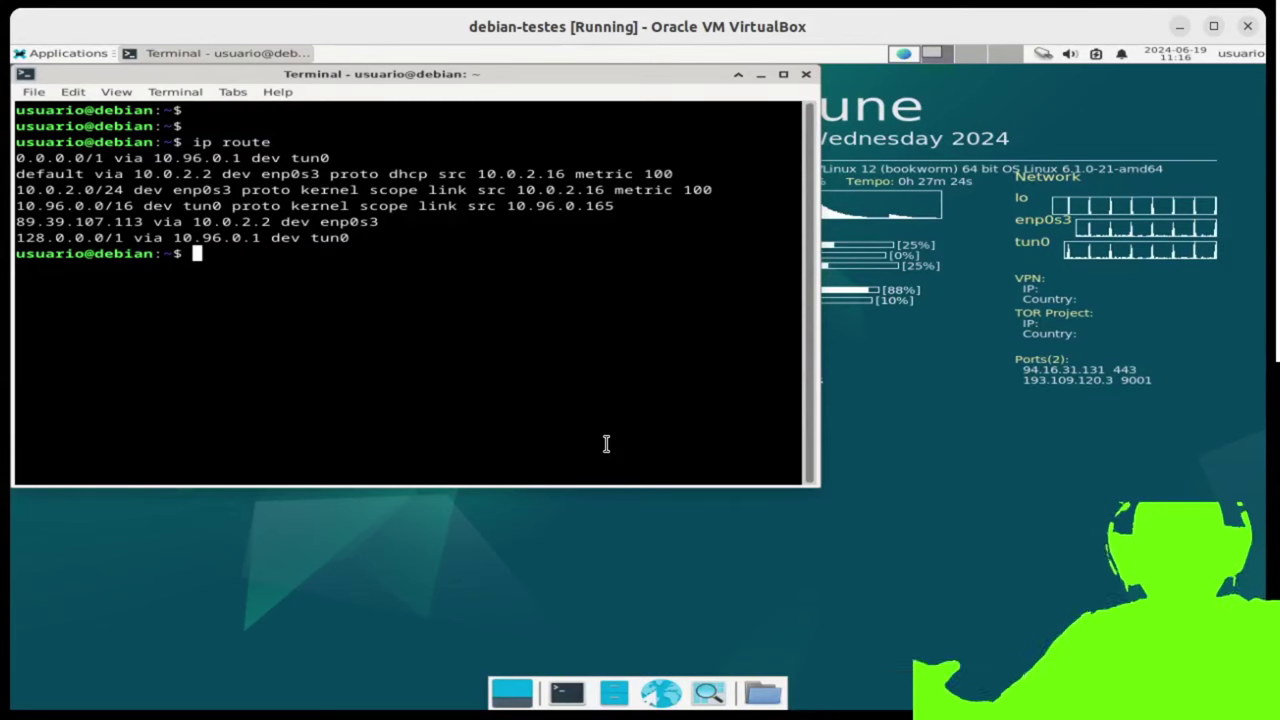
left_click(805, 75)
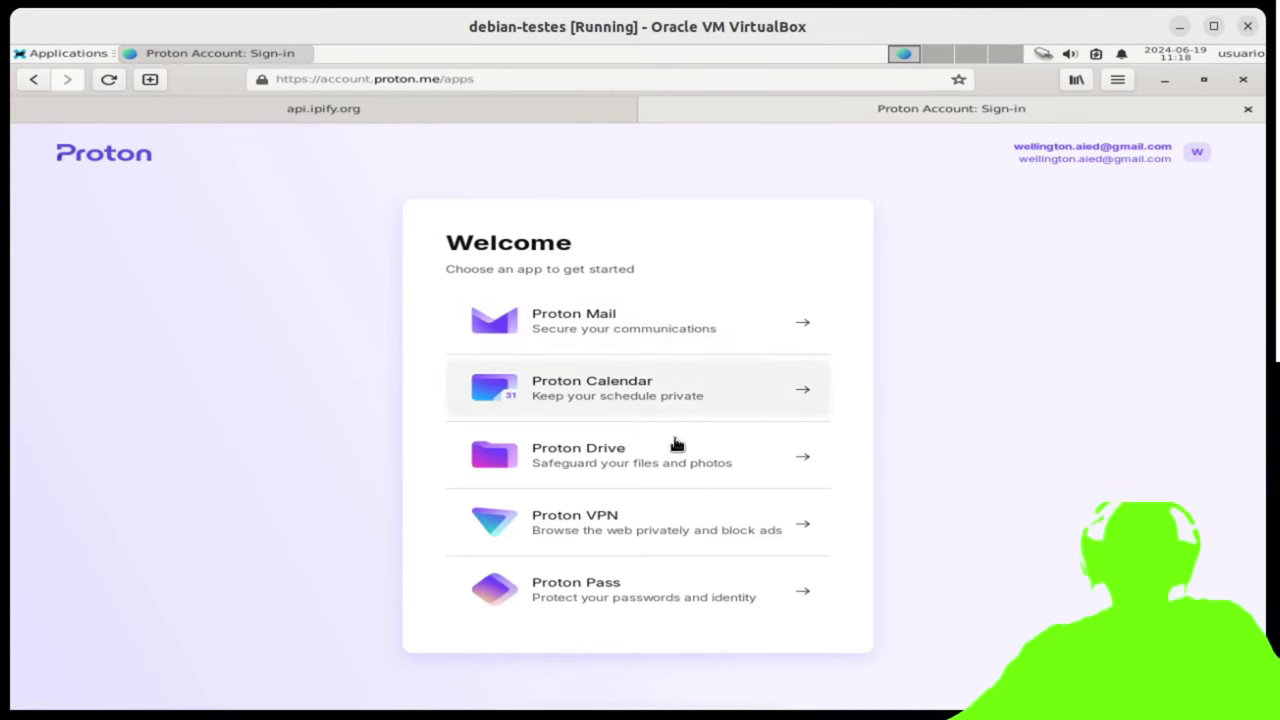
- Open Proton VPN from the Proton app list and review its downloadable VPN applications
left_click(640, 531)
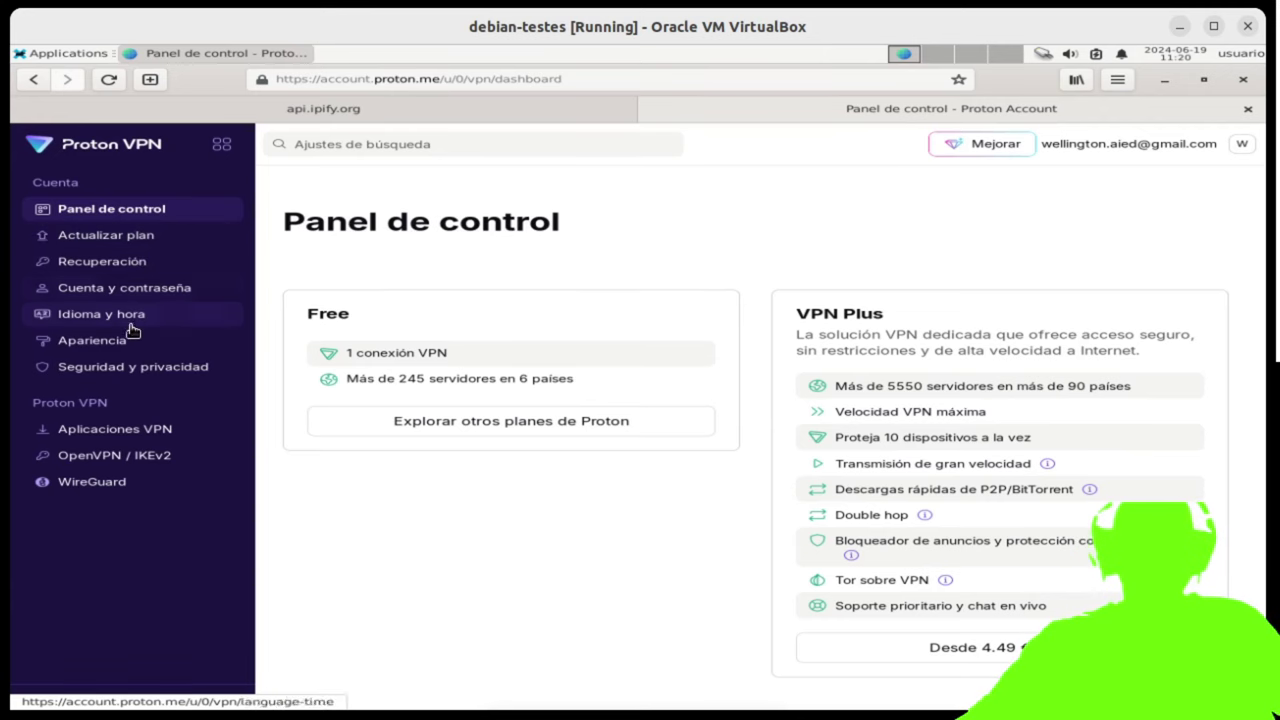
left_click(165, 443)
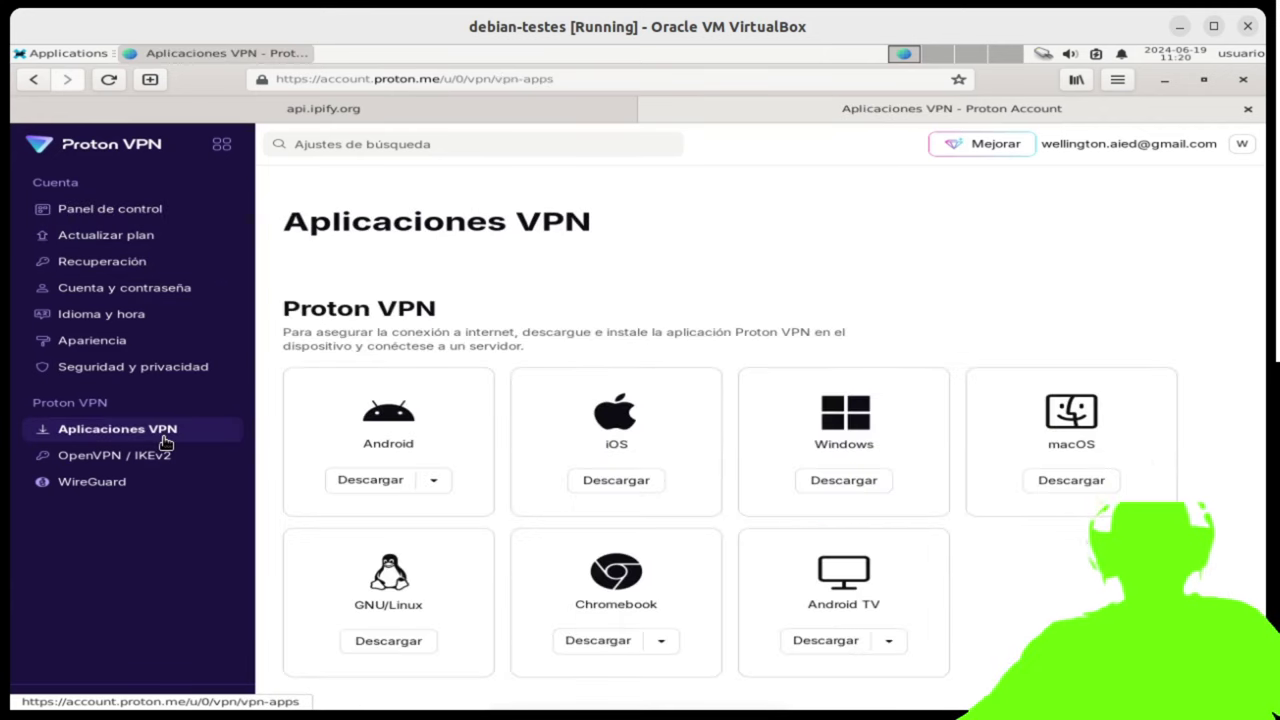
scroll(760, 450, "down", 1)
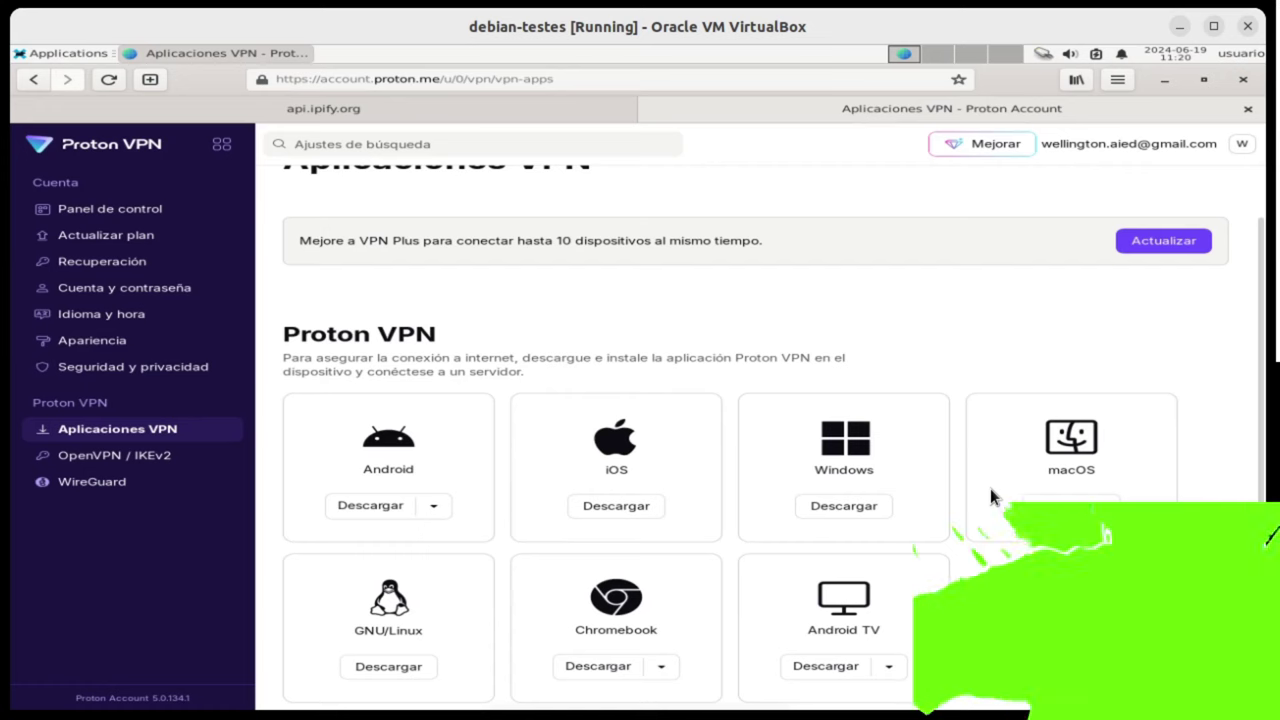
scroll(1005, 537, "down", 1)
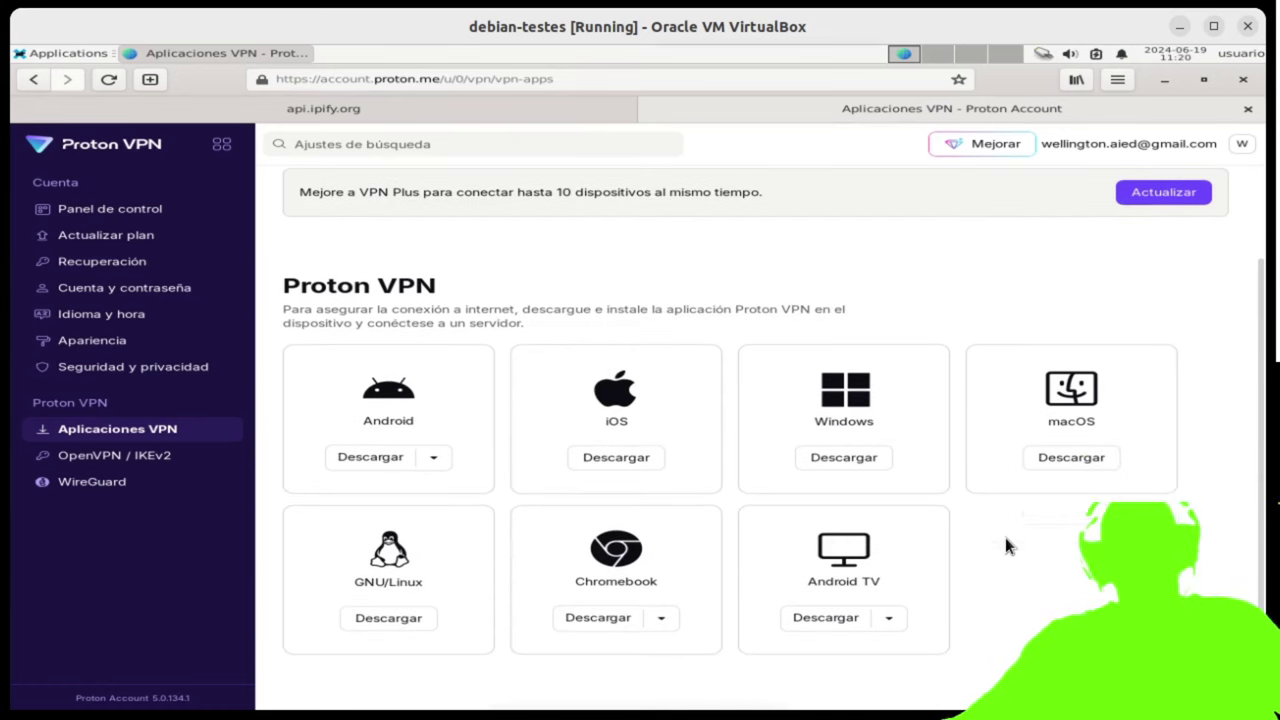
- Copy the OpenVPN / IKEv2 username from the Proton VPN credentials
left_click(107, 458)
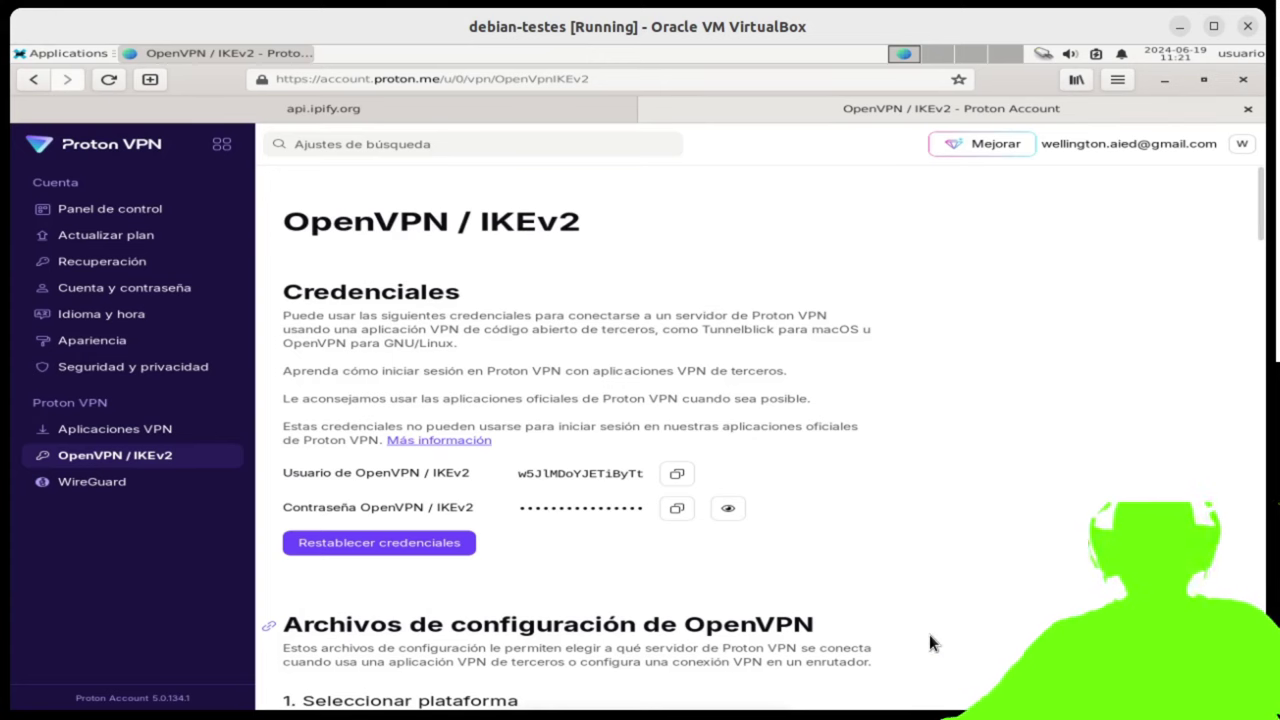
left_click(677, 474)
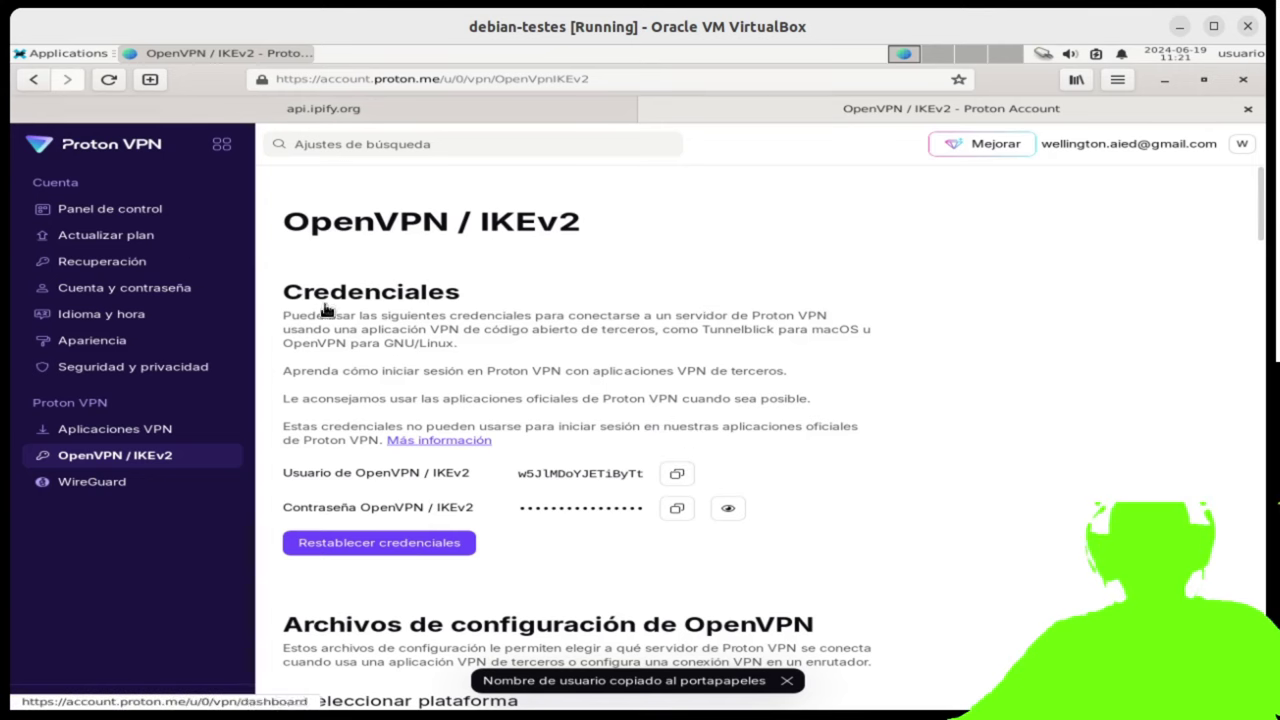
- Create a folder named vpn on the Desktop in the file manager and open it
left_click(61, 52)
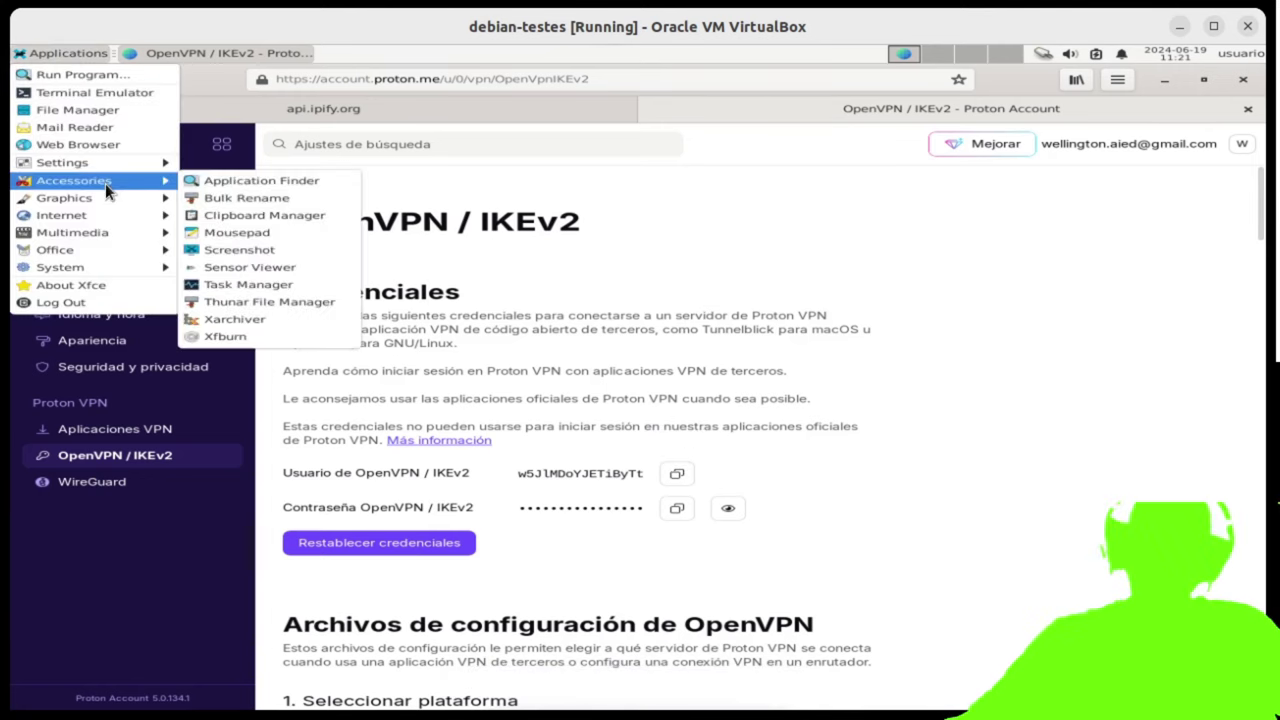
left_click(78, 110)
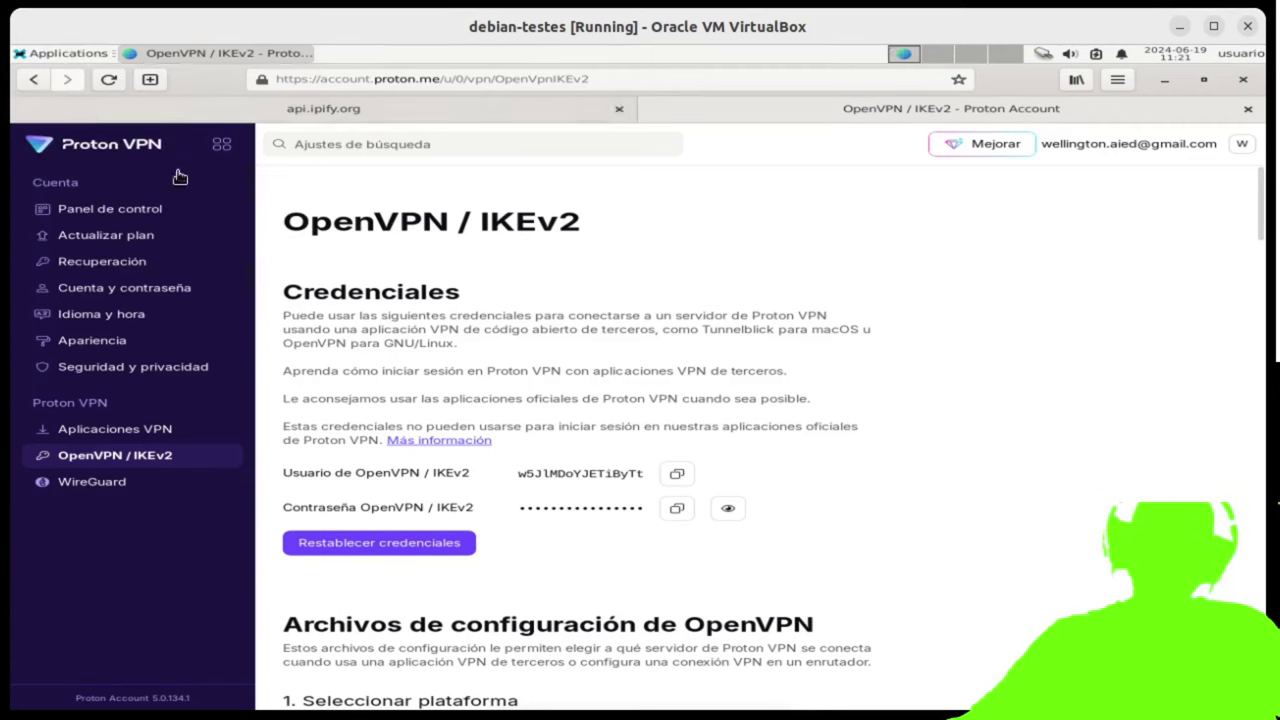
left_click_drag(347, 197, 483, 145)
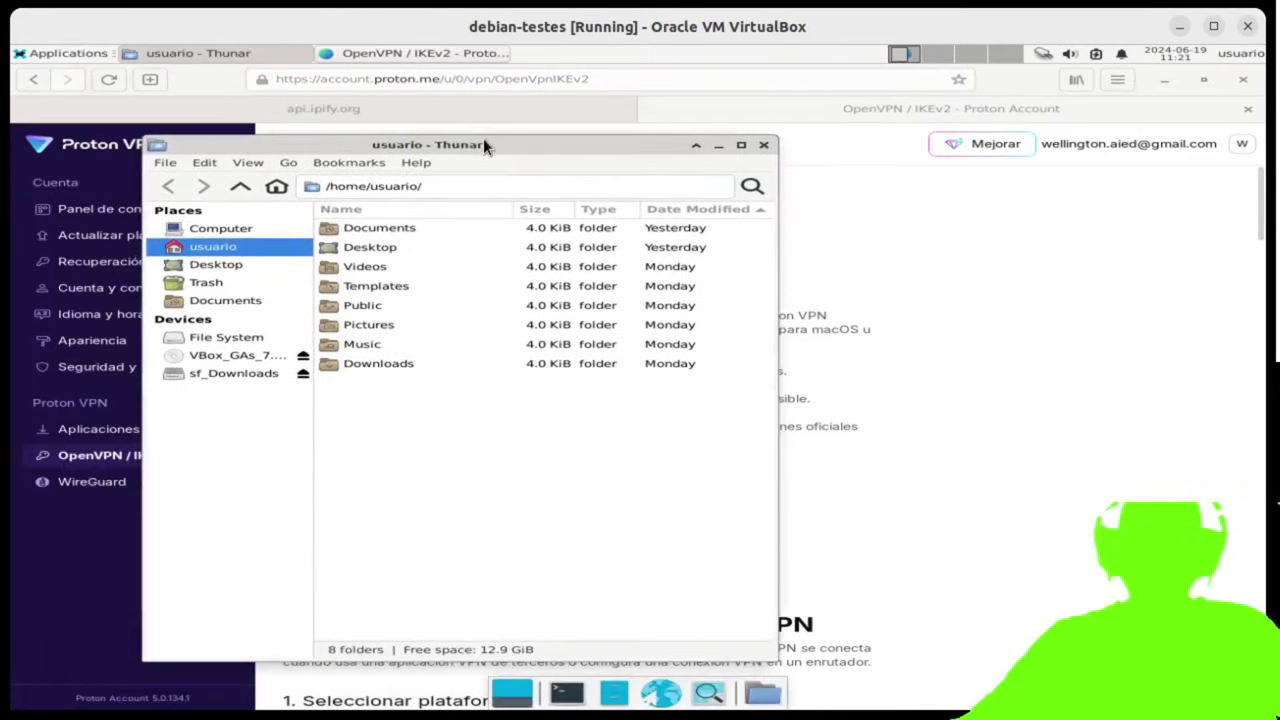
left_click(221, 264)
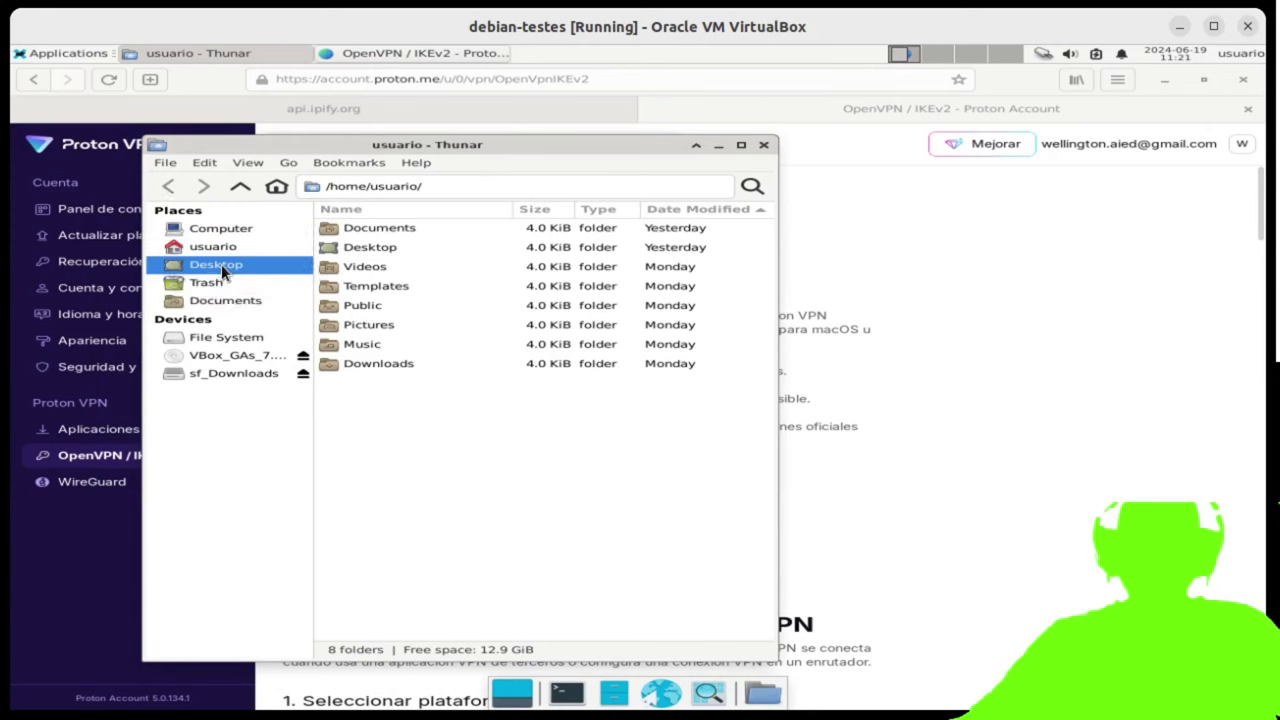
right_click(403, 379)
left_click(461, 391)
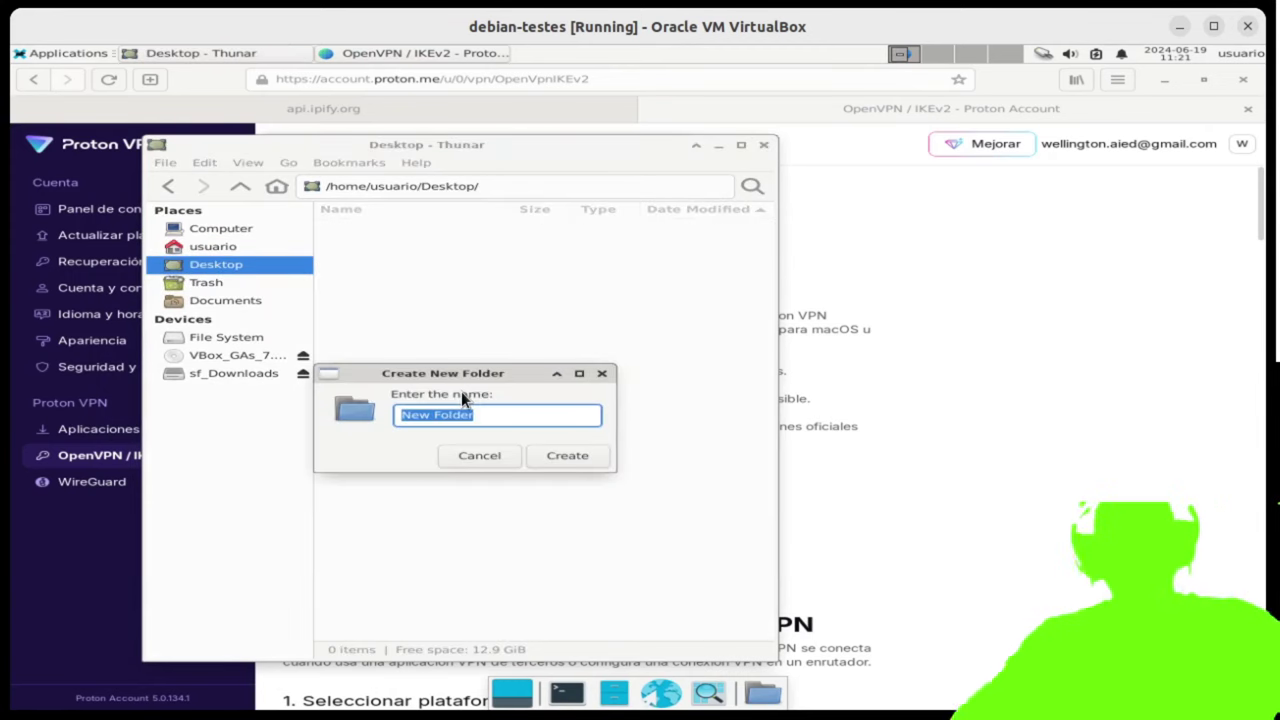
type("vpn")
key("Return")
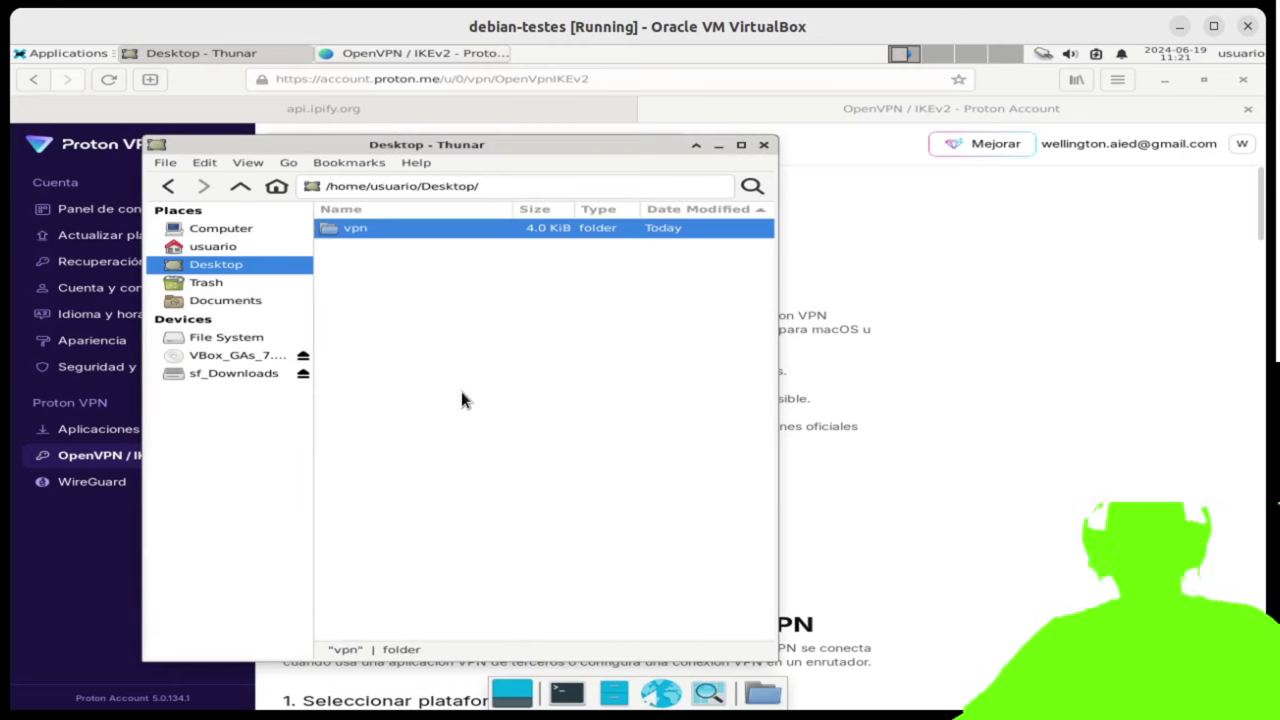
double_click(372, 236)
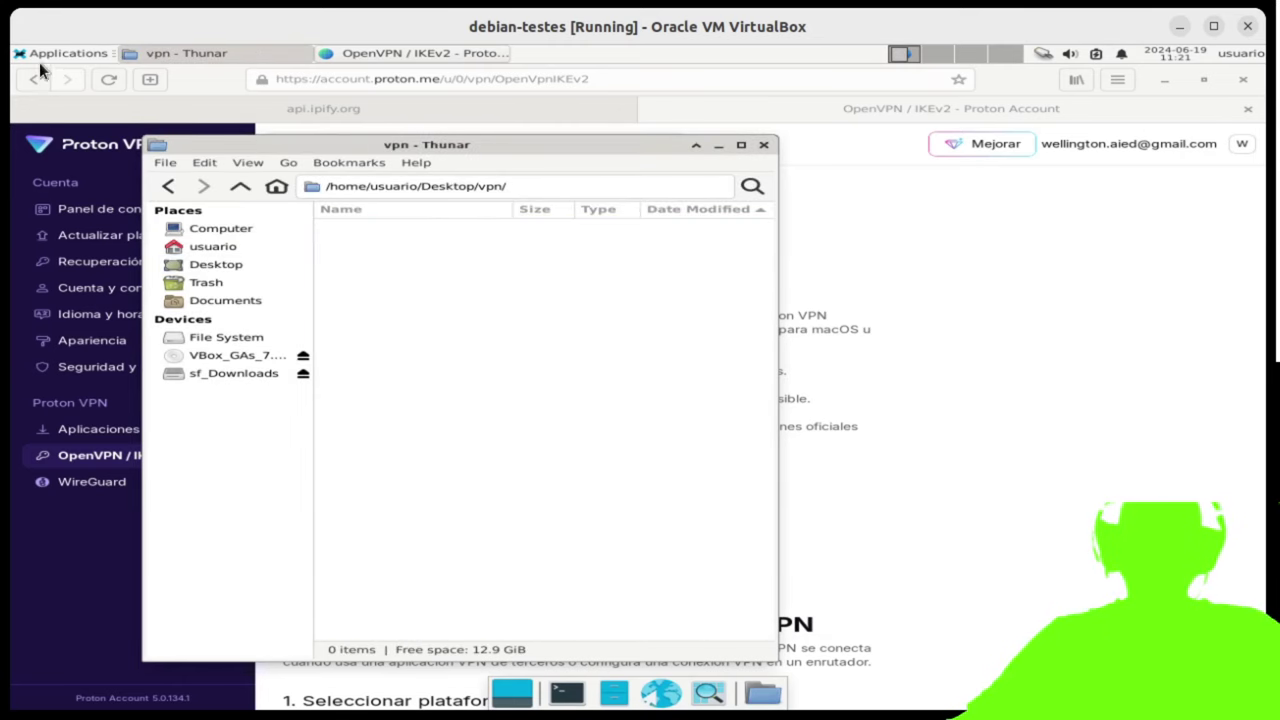
- Open a terminal in the vpn folder and start a new file pass.txt in nano
right_click(390, 286)
left_click(478, 349)
type("na")
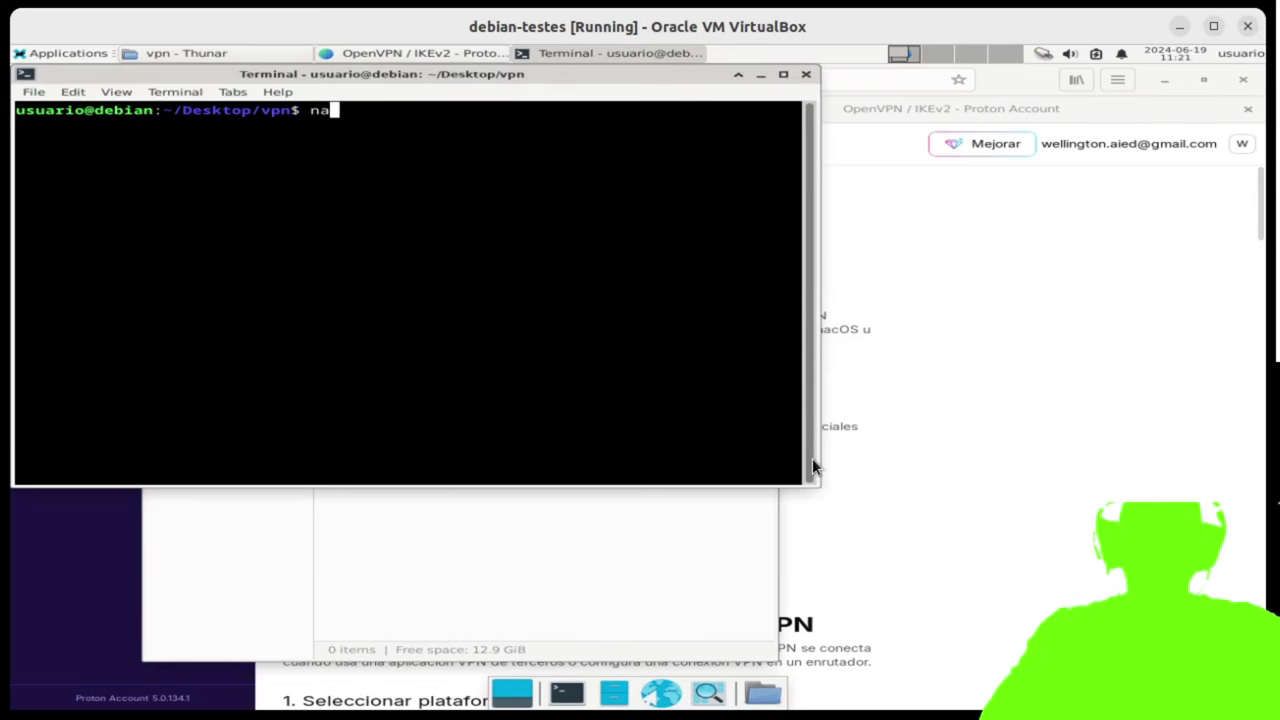
type("no pass.txt")
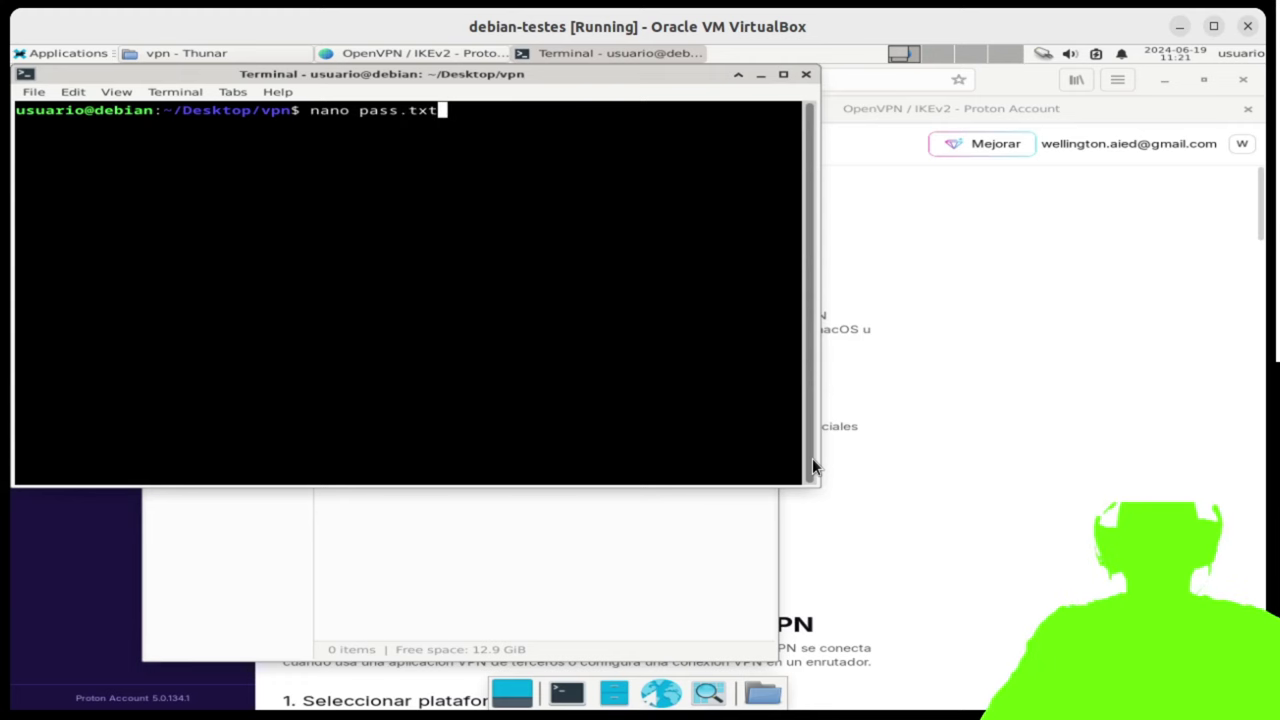
key("Return")
- Paste the OpenVPN username as the first line of pass.txt and begin a second line
right_click(501, 298)
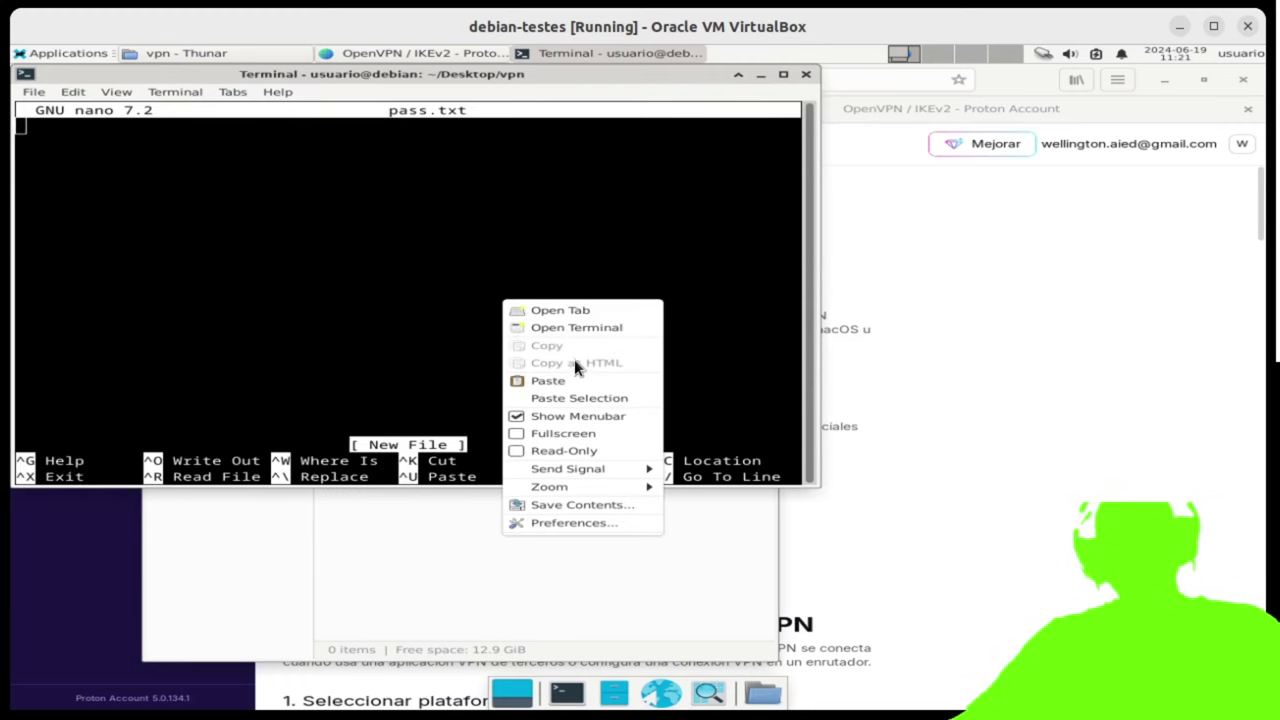
left_click(548, 380)
key("Return")
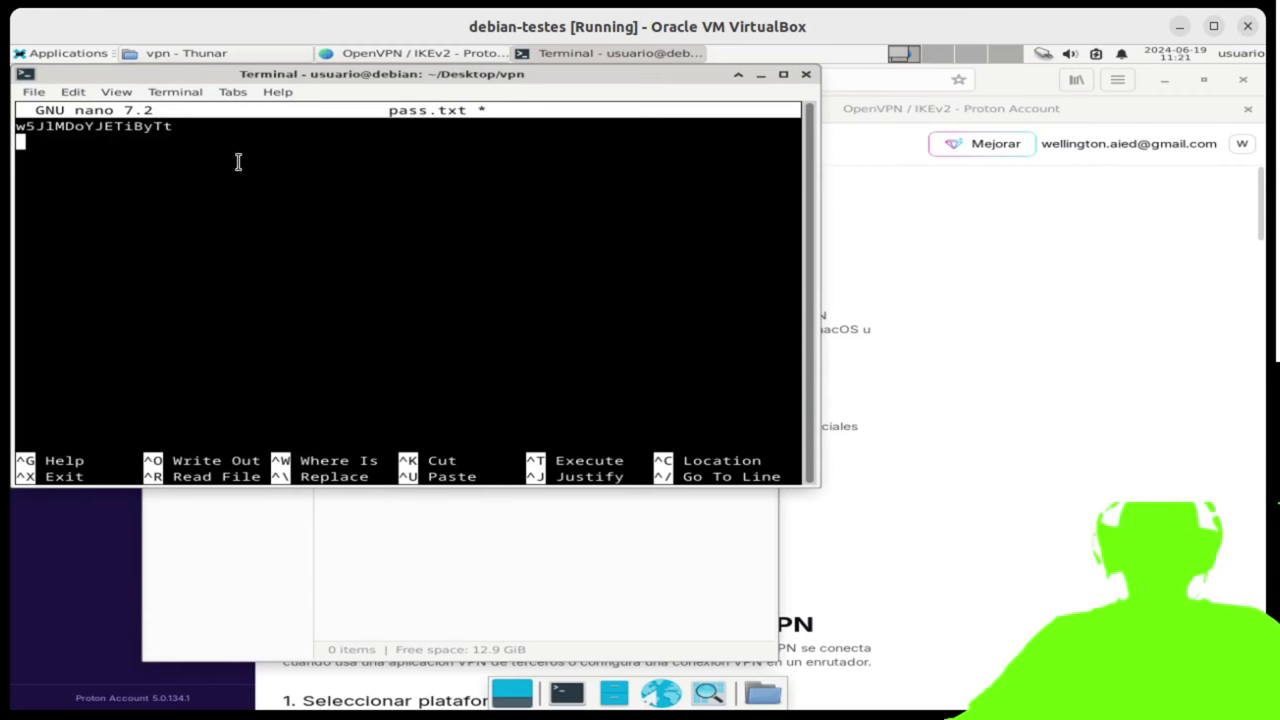
left_click(66, 50)
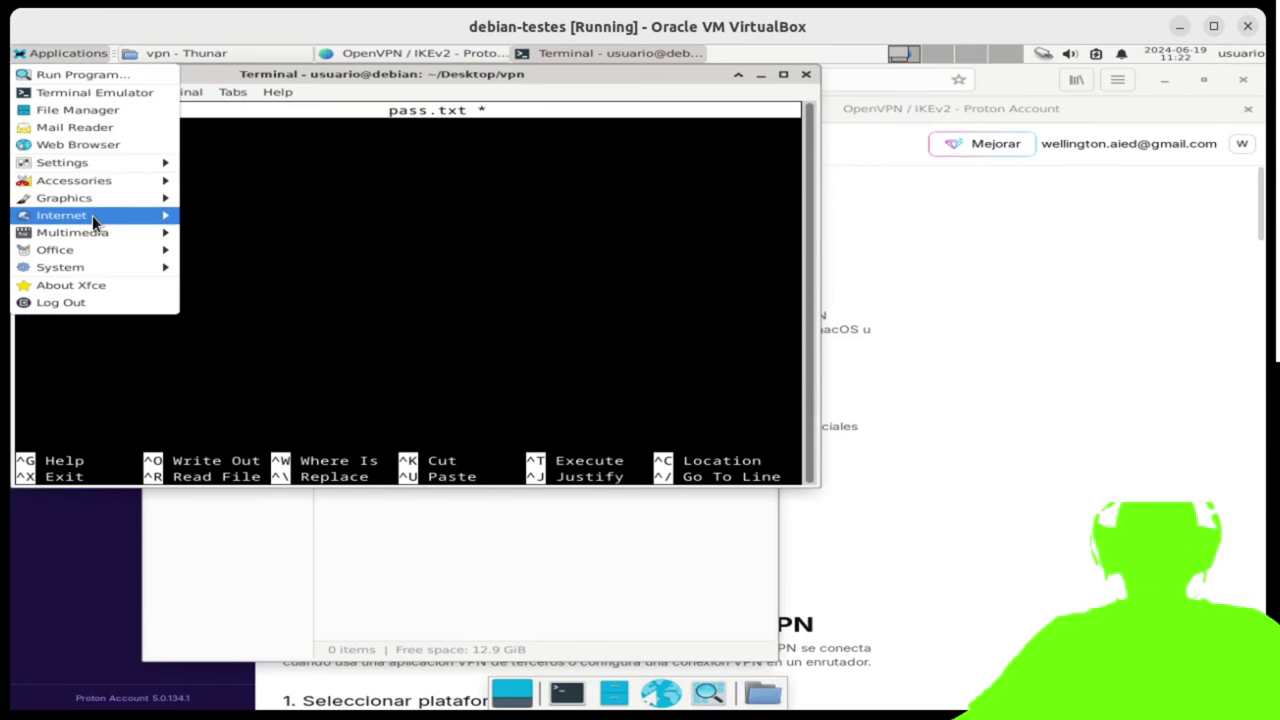
mouse_move(98, 178)
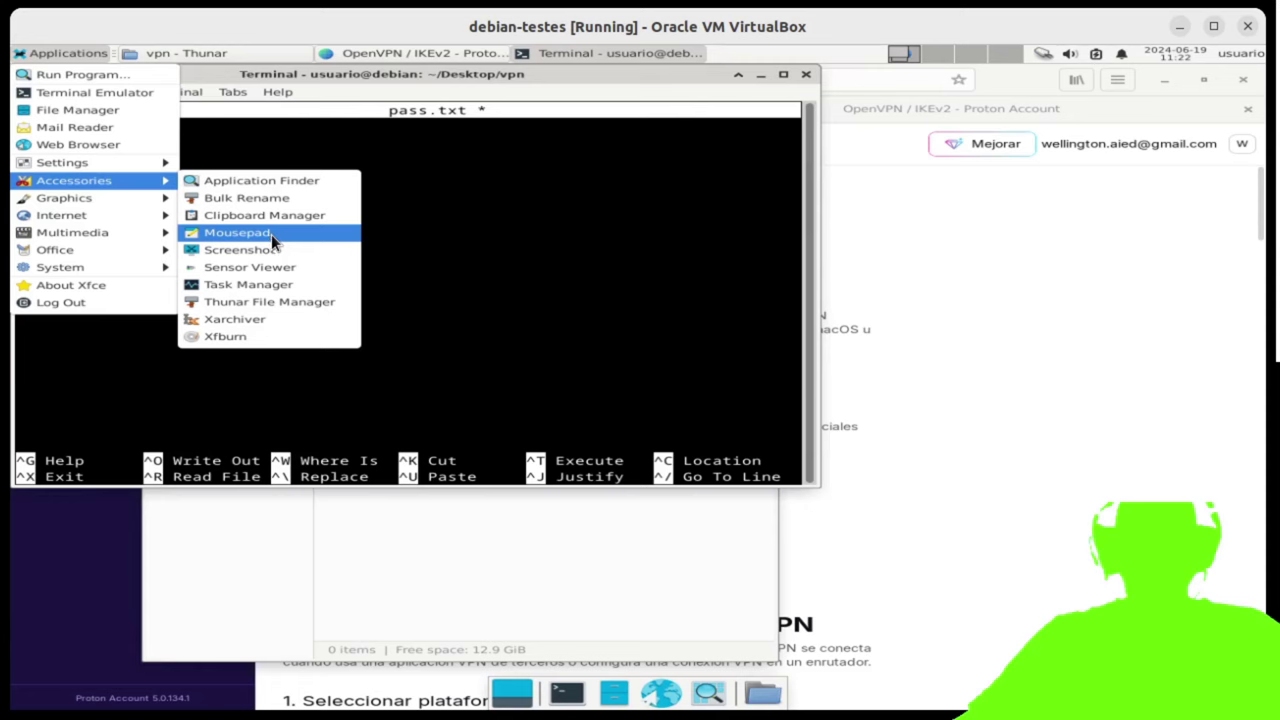
left_click(1073, 320)
- Copy the OpenVPN / IKEv2 password from the Proton VPN page and paste it as the second line of pass.txt
left_click(862, 561)
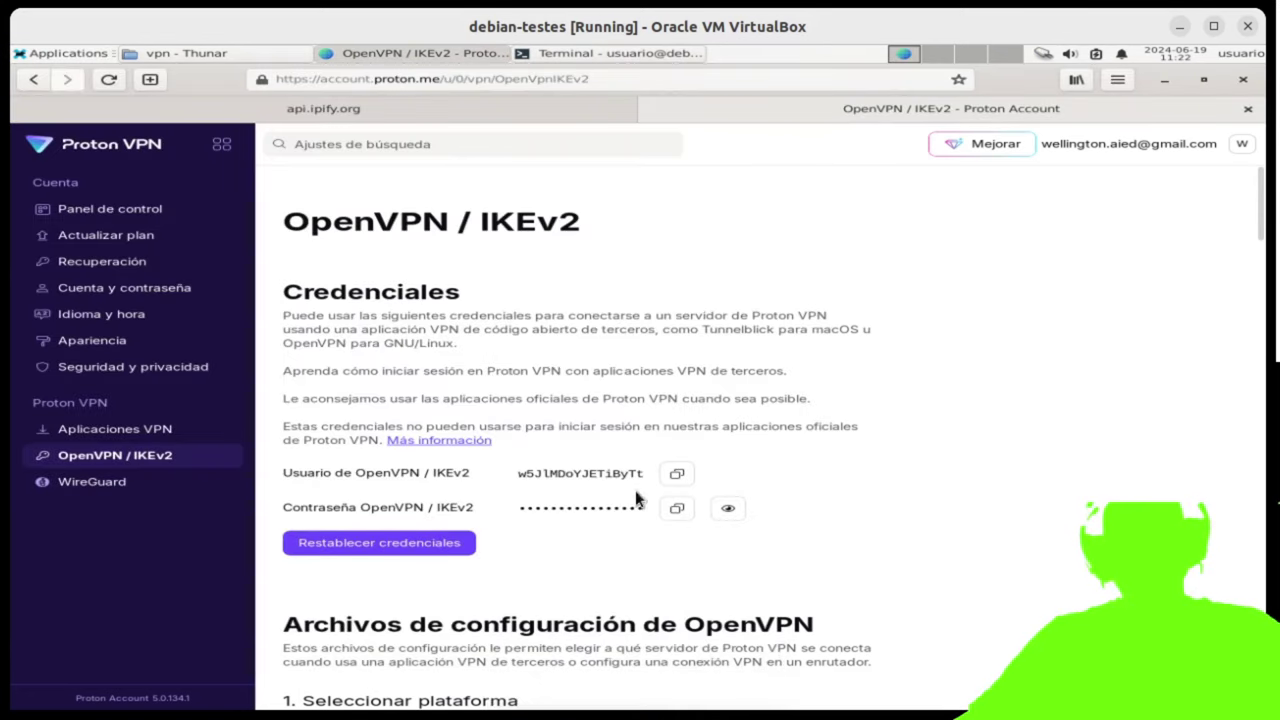
left_click(676, 508)
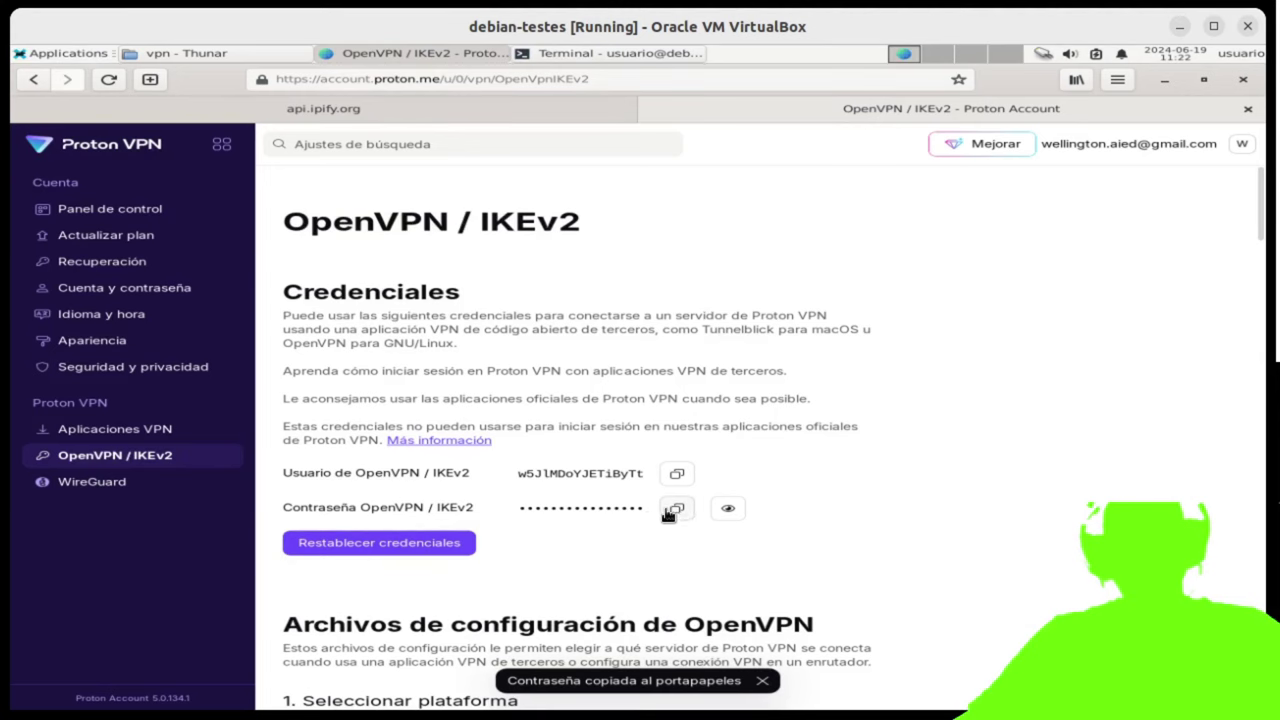
left_click(634, 58)
right_click(446, 192)
left_click(552, 272)
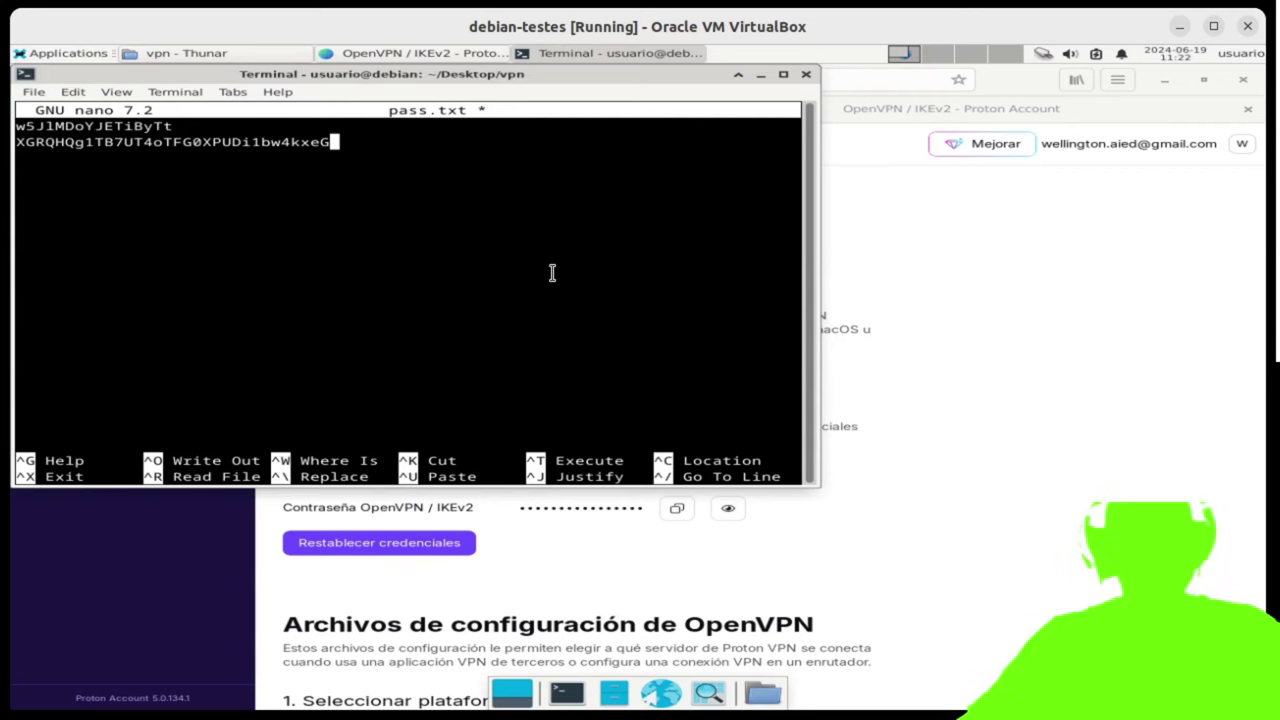
- Save pass.txt under the same name and exit nano
key("ctrl+x")
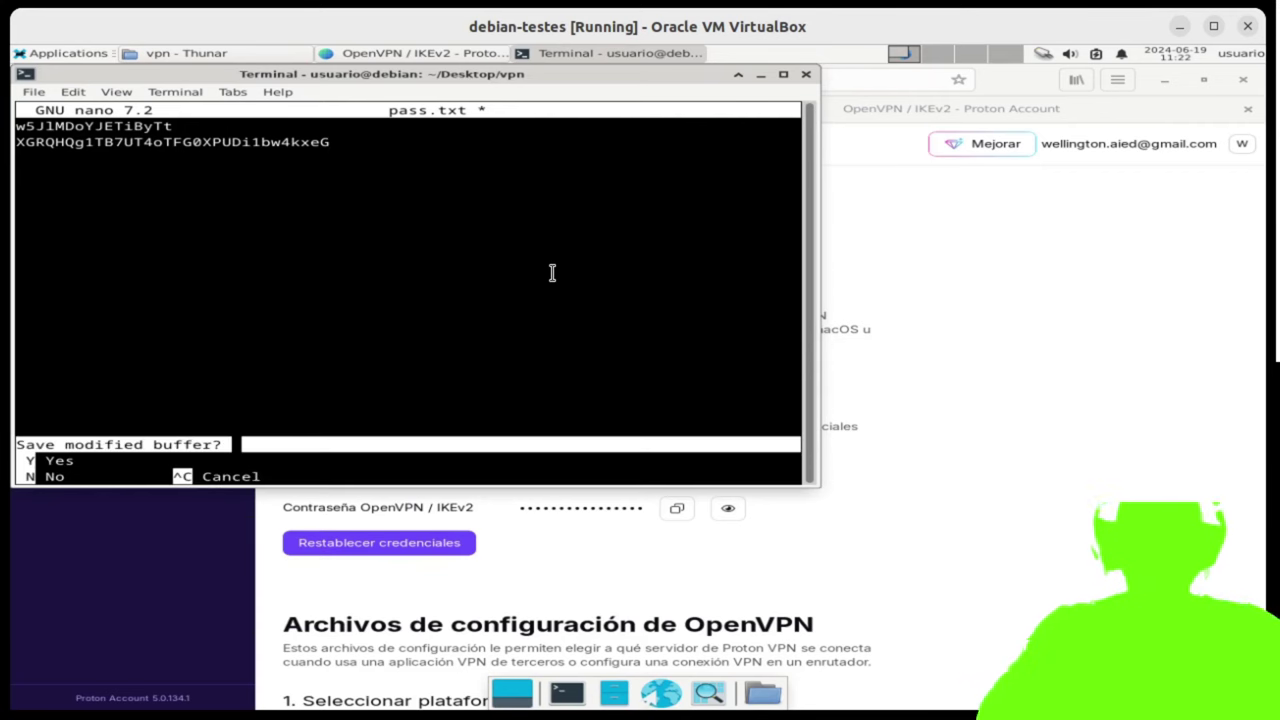
key("y")
key("Return")
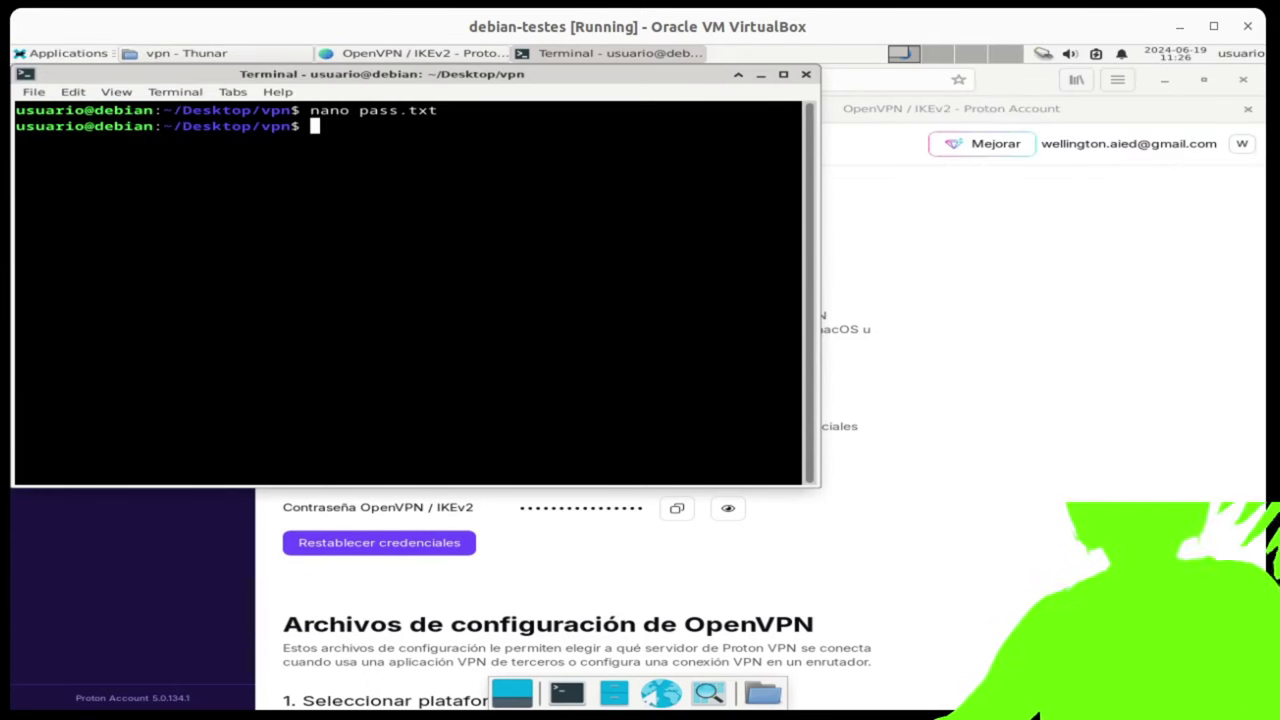
- List the vpn folder's contents with ls and print its full path with pwd
key("Return")
key("Return")
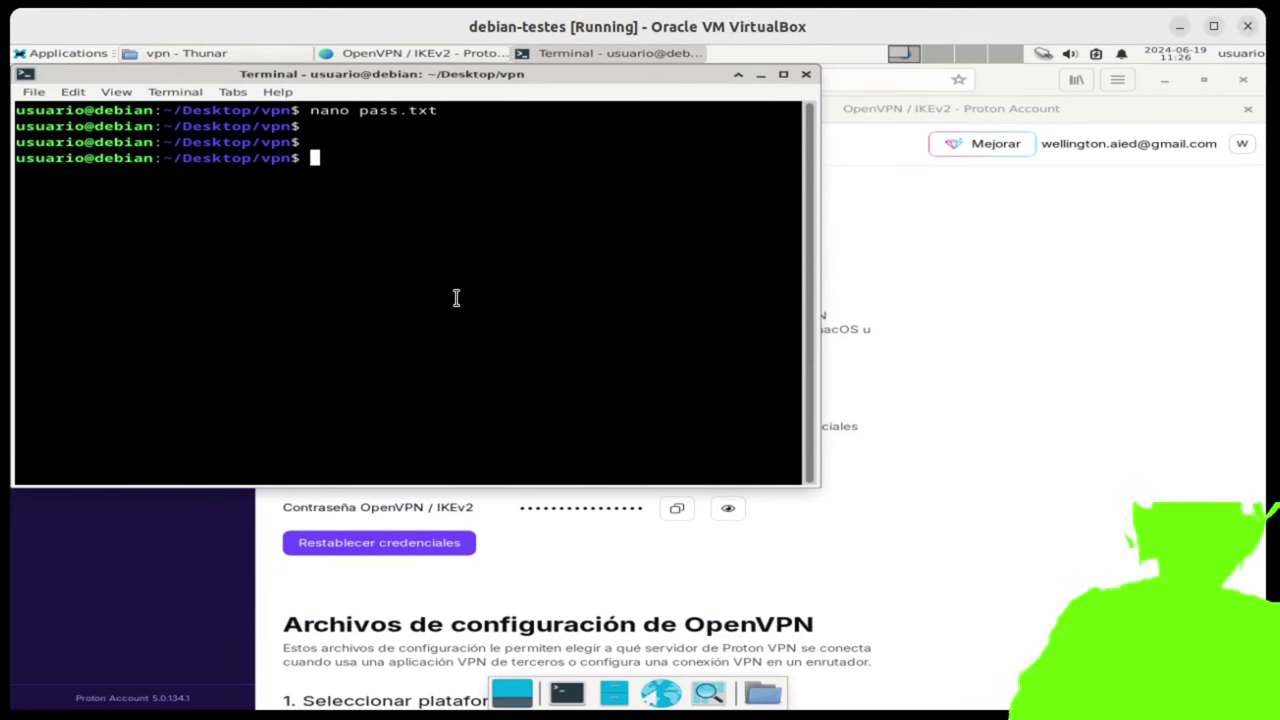
type("ls")
key("Return")
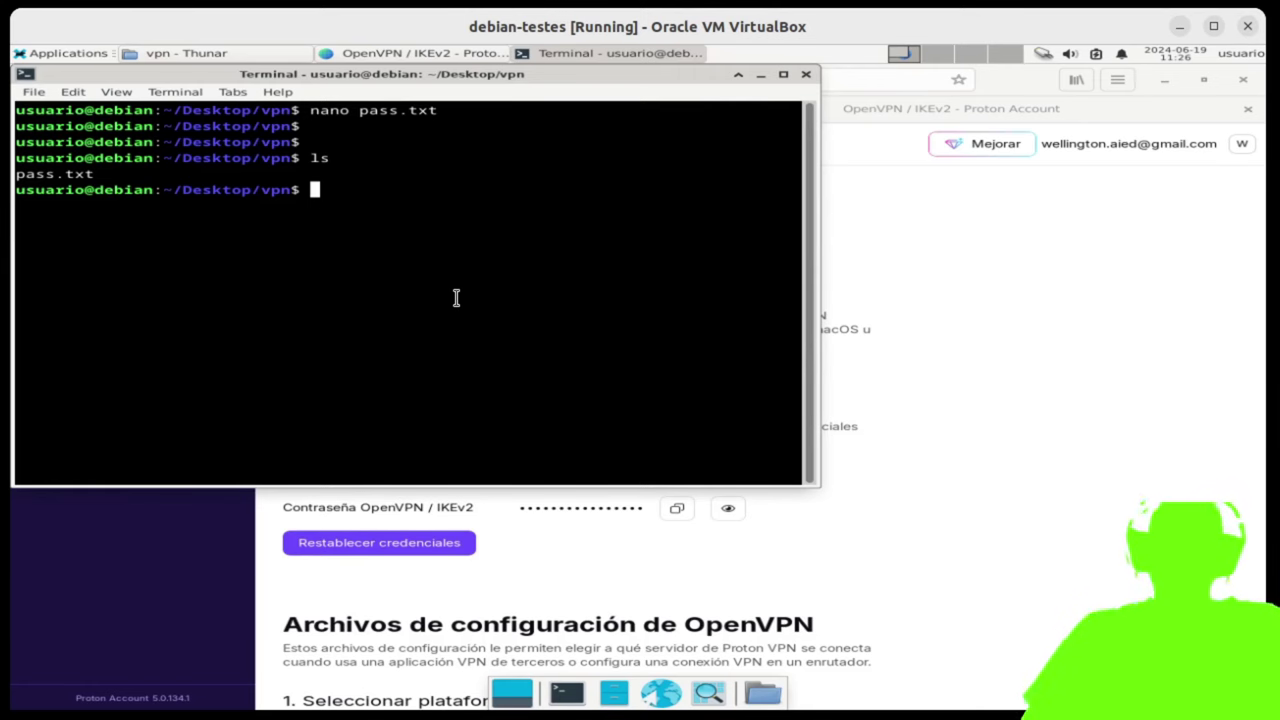
type("pwd")
key("Return")
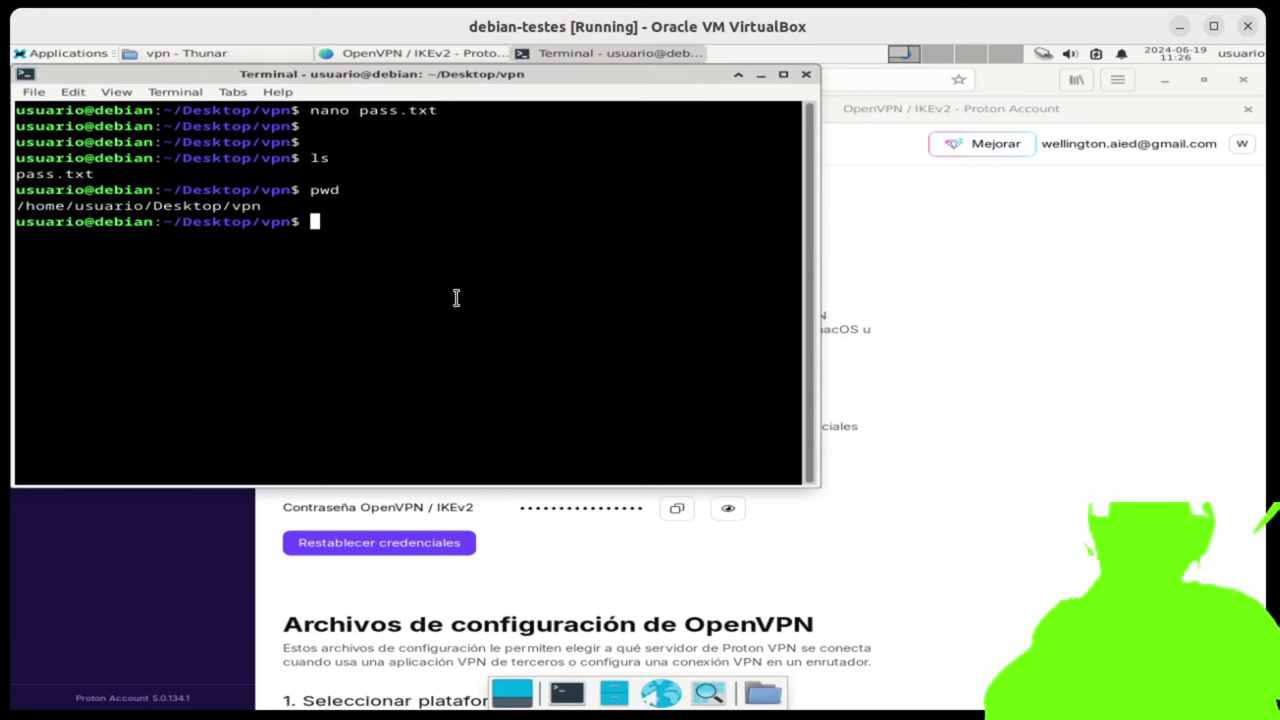
key("Return")
key("Return")
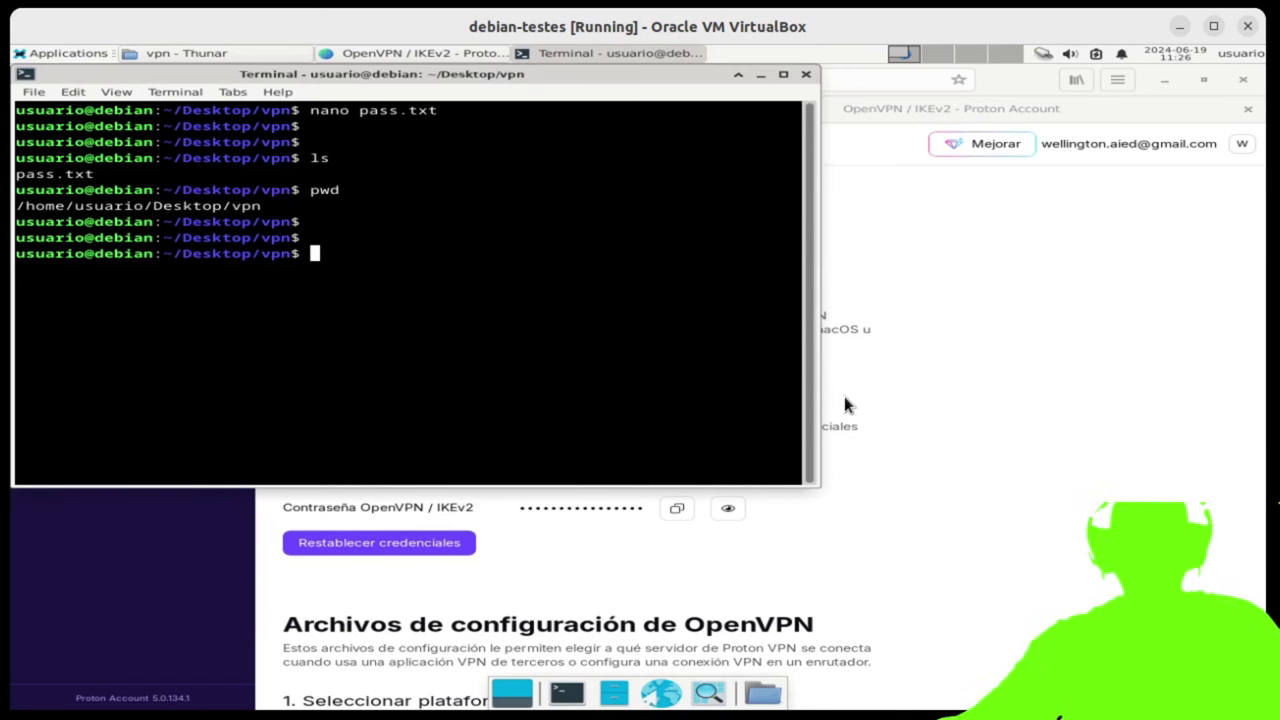
- Return to the Proton VPN page and review the free server configuration files and their load for the US, Japan and the Netherlands
left_click(948, 369)
scroll(870, 450, "down", 2)
scroll(856, 487, "down", 5)
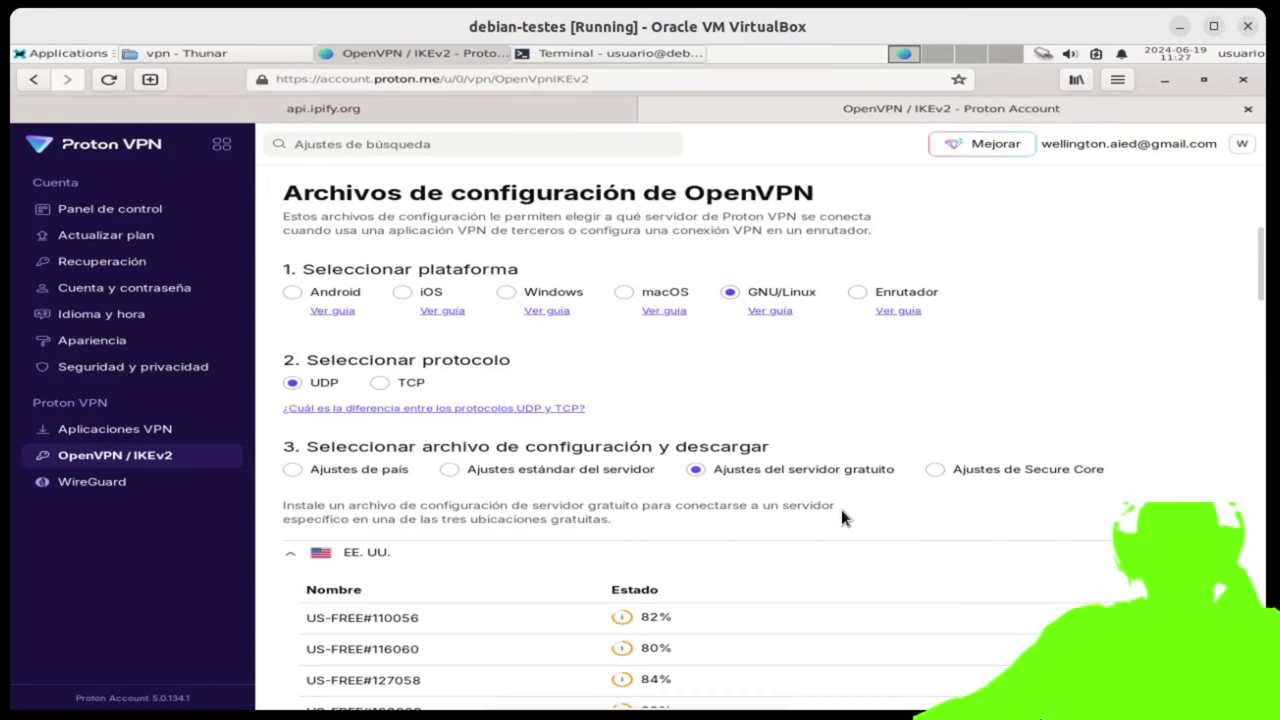
scroll(845, 526, "down", 5)
scroll(847, 533, "down", 3)
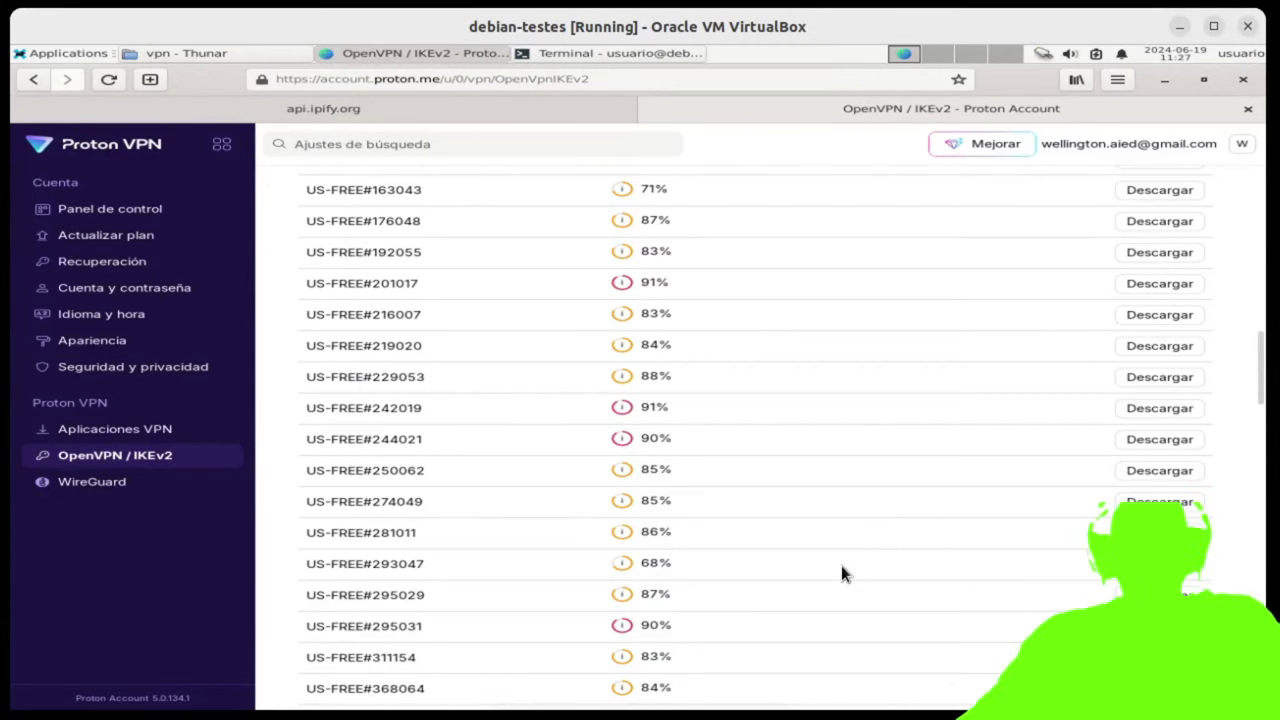
scroll(1001, 530, "down", 4)
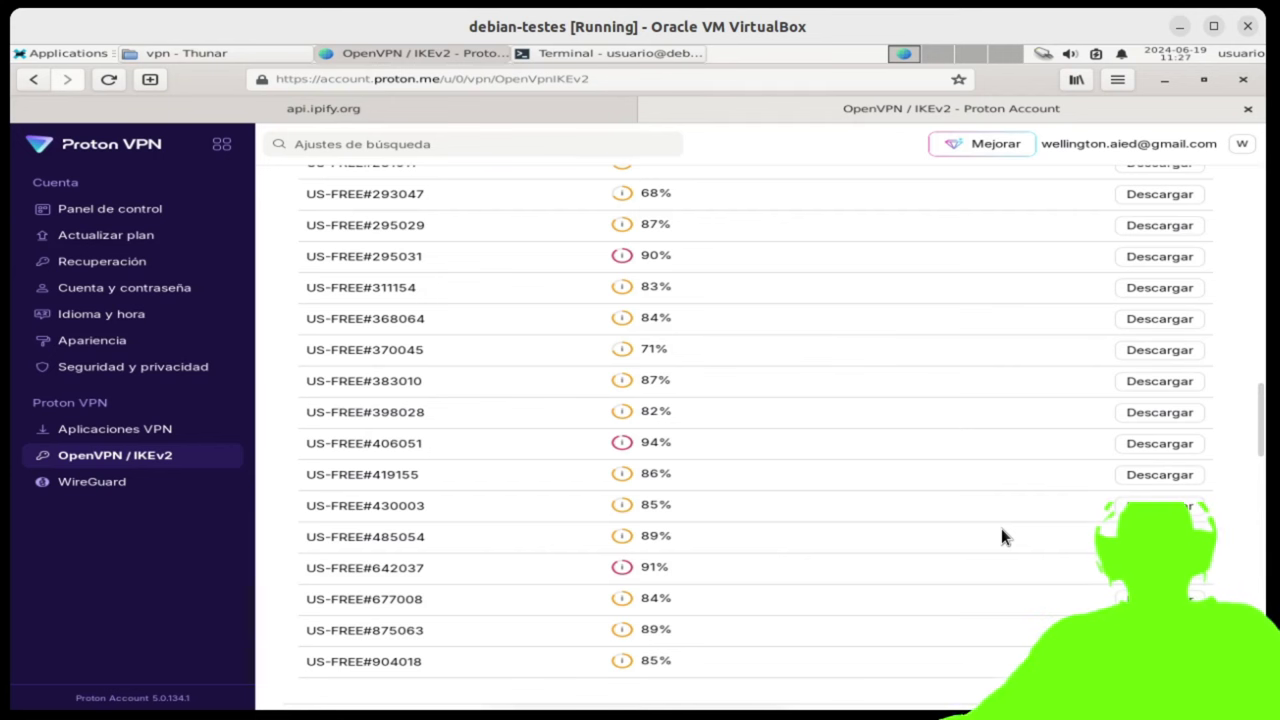
scroll(830, 610, "down", 3)
scroll(830, 610, "down", 10)
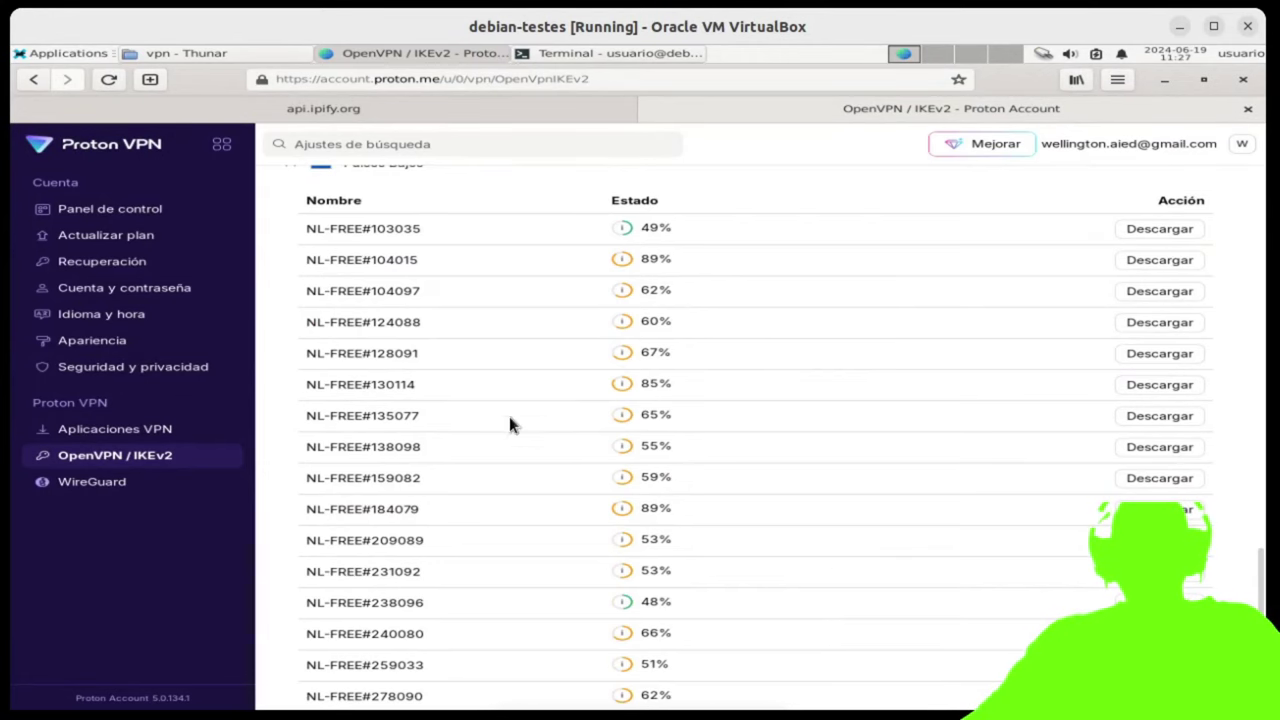
scroll(509, 425, "up", 10)
scroll(698, 520, "up", 8)
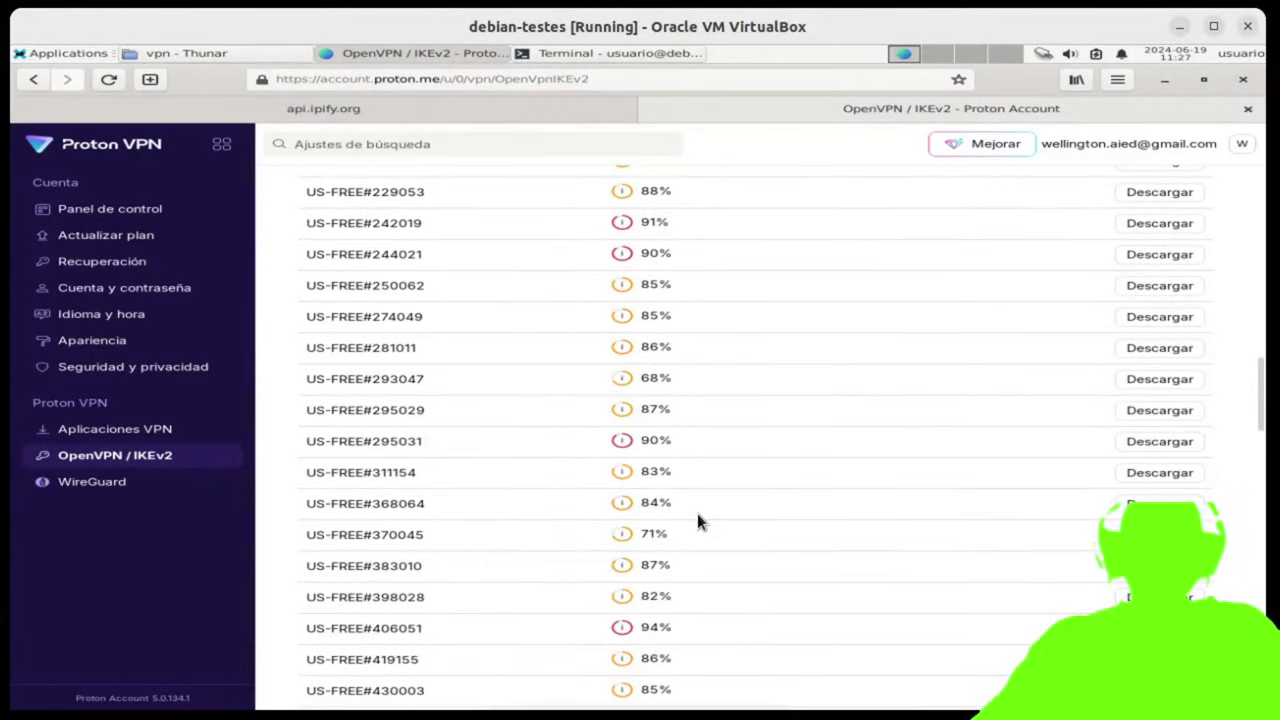
scroll(698, 520, "down", 6)
scroll(697, 513, "down", 4)
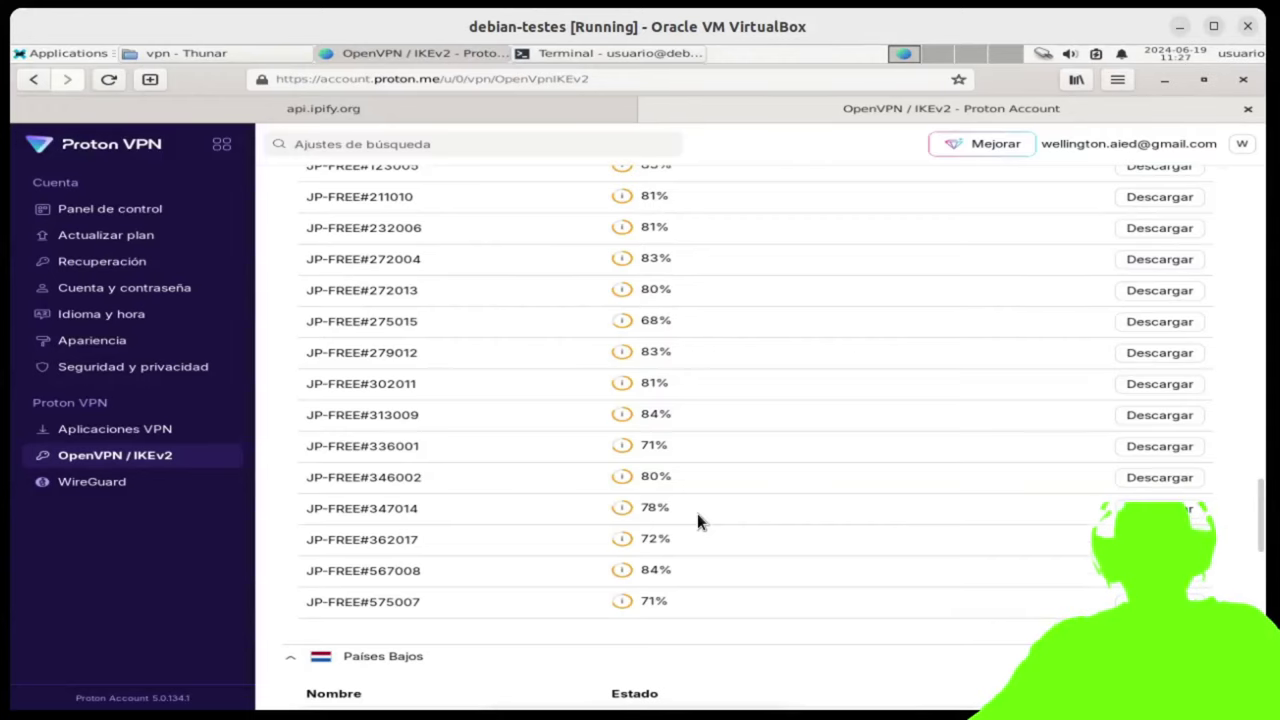
scroll(697, 520, "up", 3)
scroll(870, 595, "down", 3)
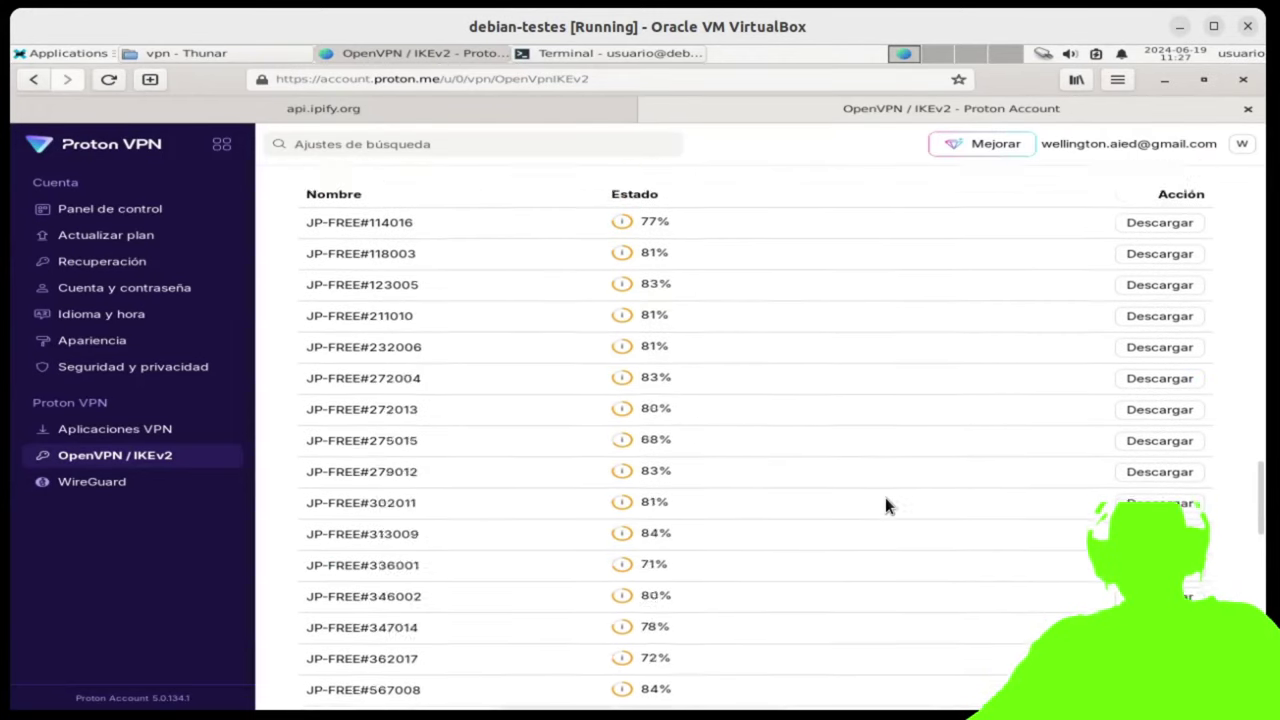
scroll(873, 541, "down", 5)
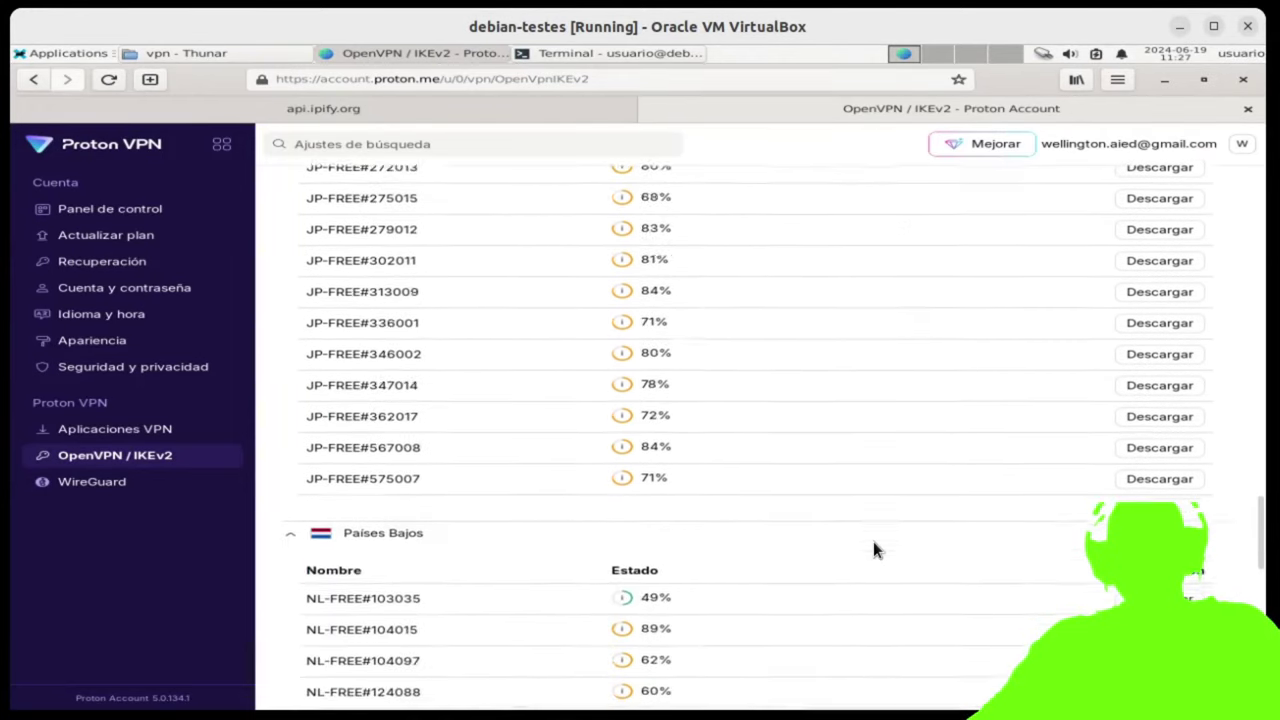
scroll(873, 541, "up", 10)
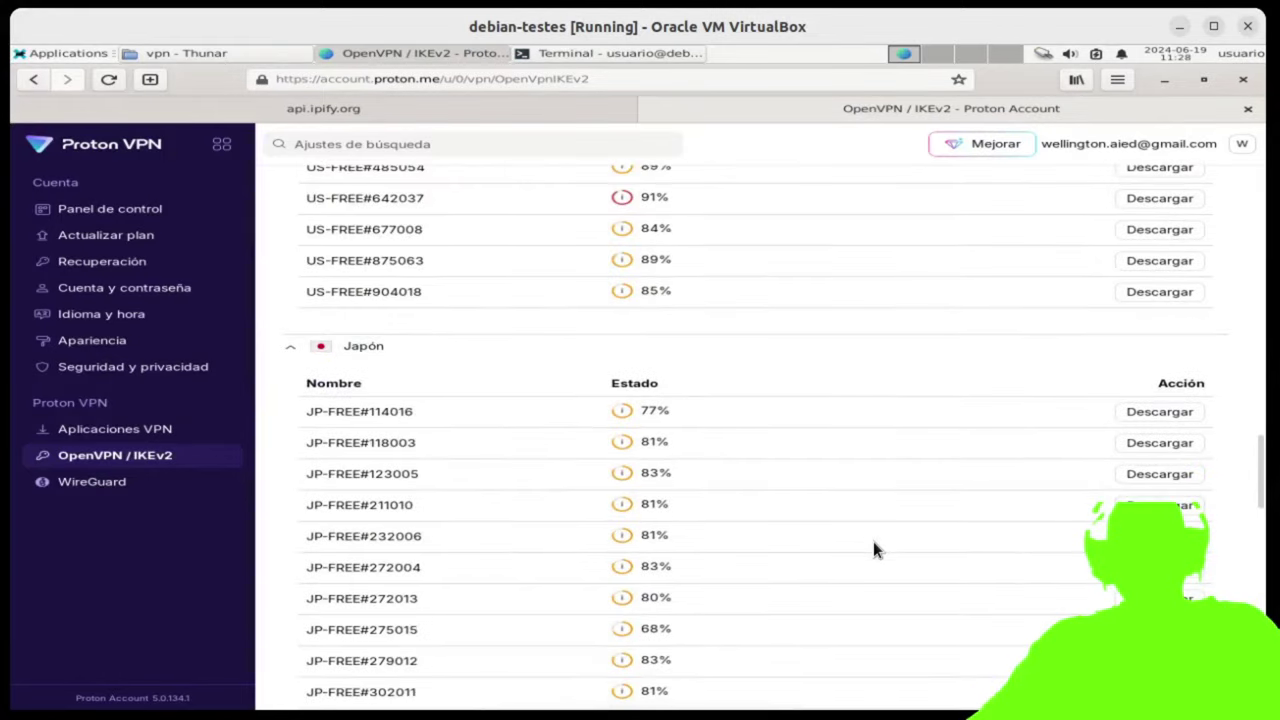
- Download the GNU/Linux UDP configuration file for the Netherlands free server NL-FREE#971075
scroll(873, 541, "down", 14)
scroll(928, 561, "down", 9)
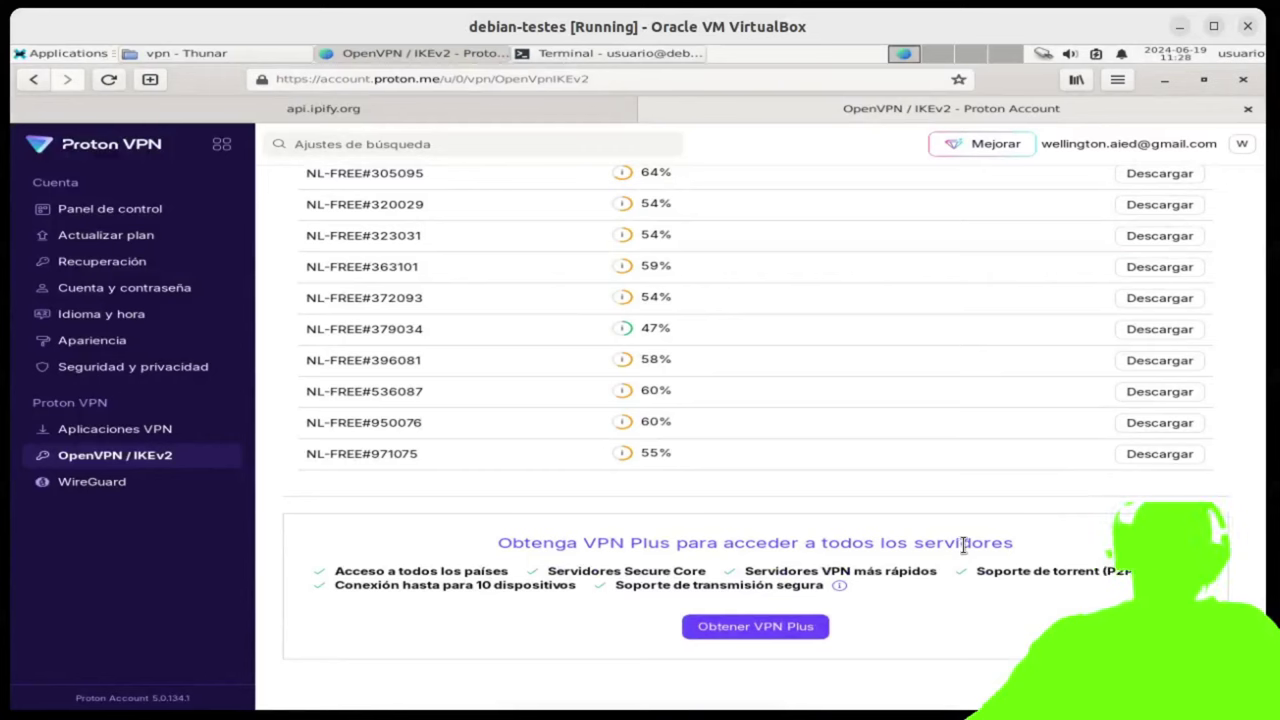
left_click(1160, 455)
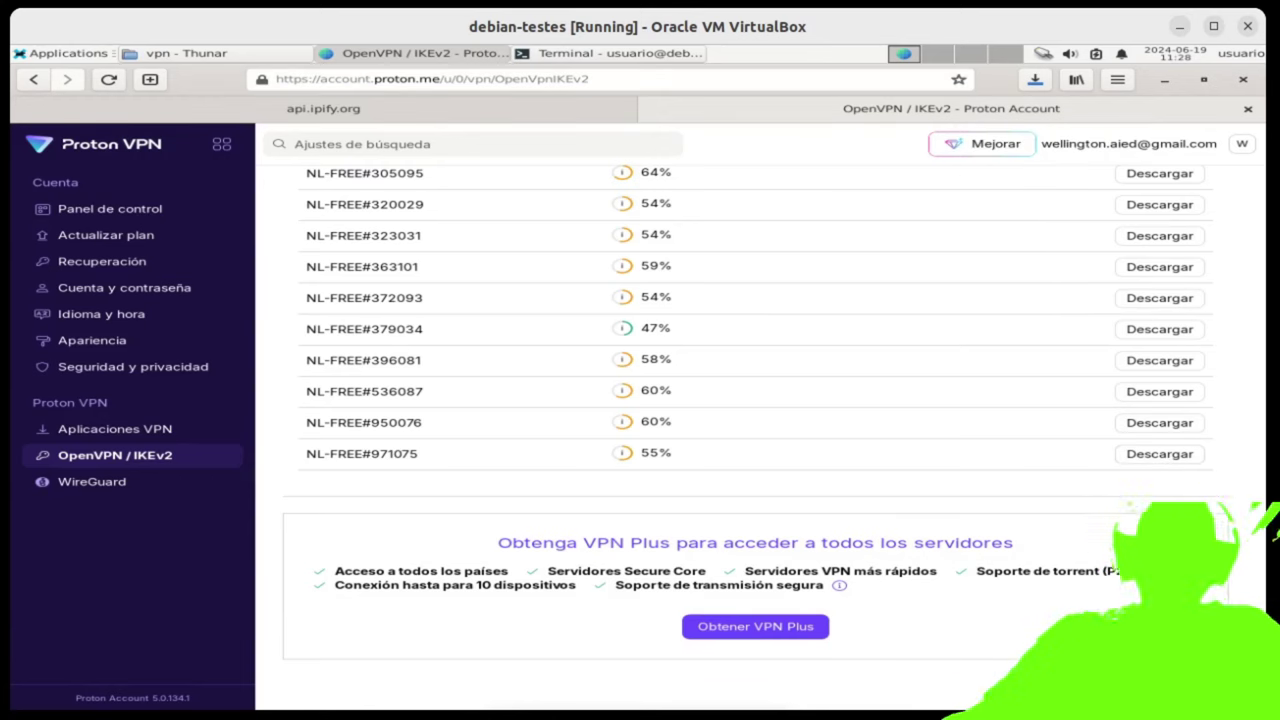
- In the Thunar file manager, add the home directory's Downloads folder to the Places shortcuts and open it
left_click(221, 57)
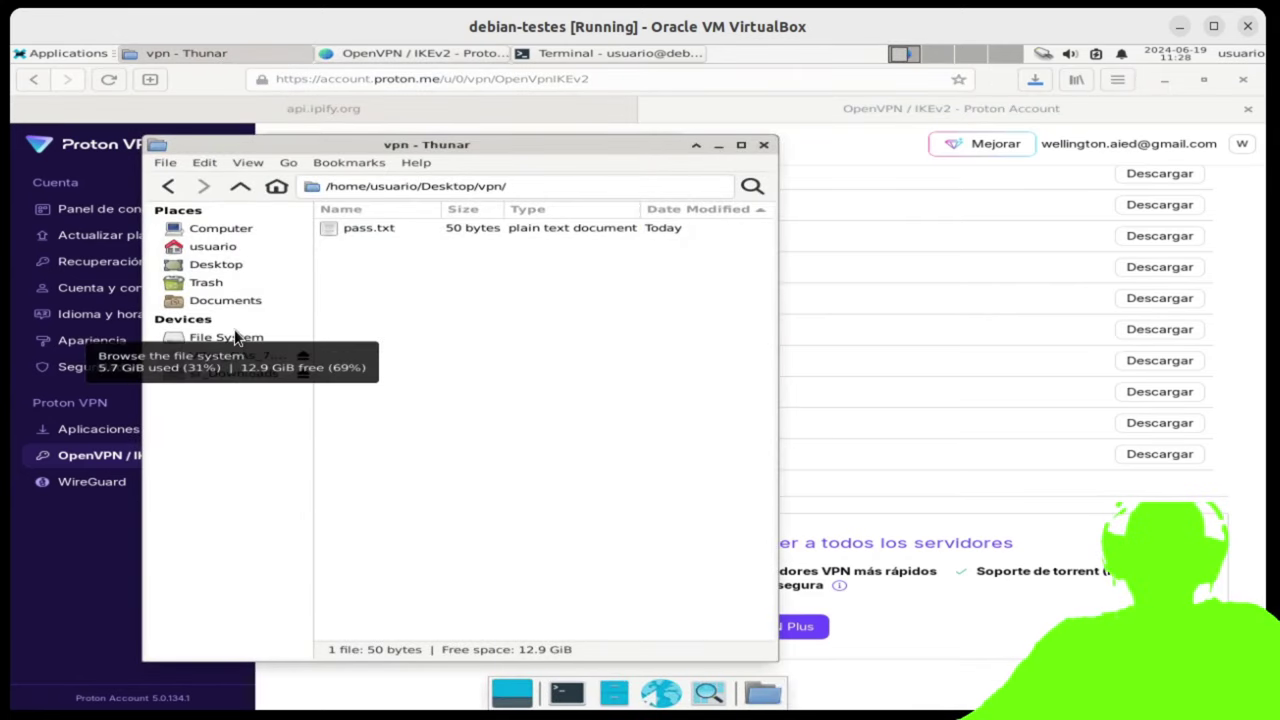
left_click(213, 247)
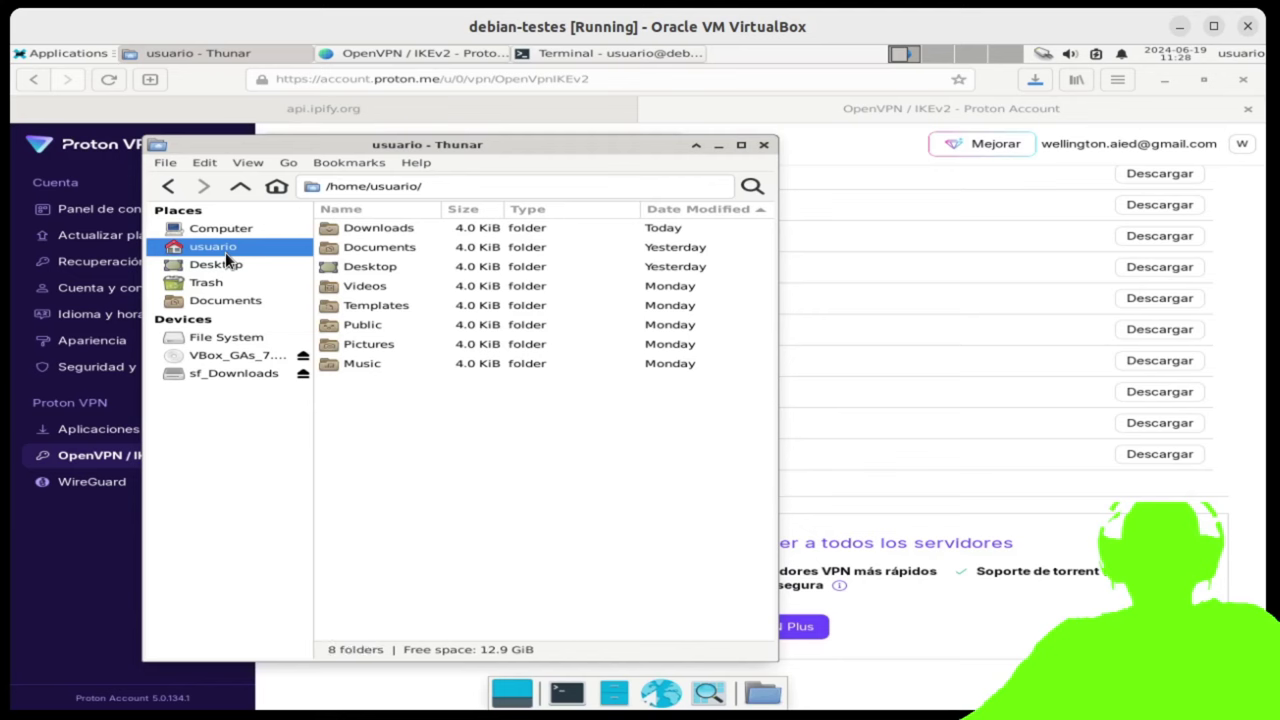
left_click(375, 228)
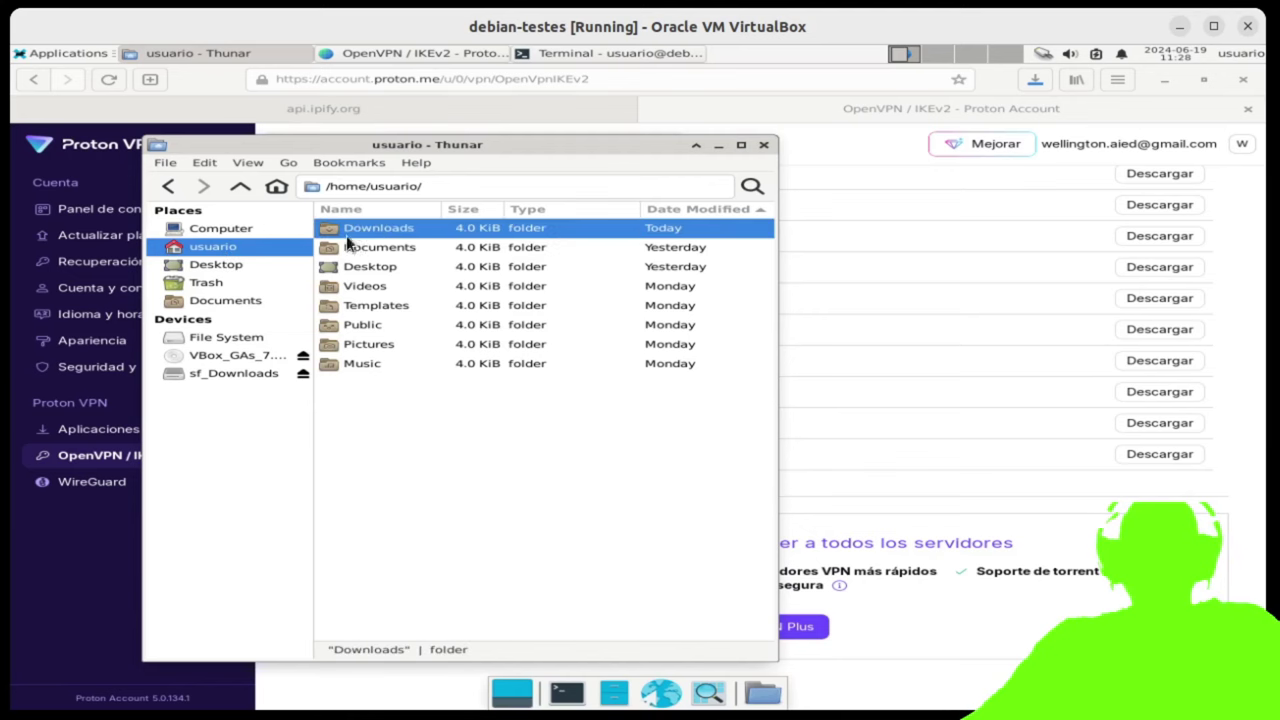
left_click_drag(338, 228, 237, 316)
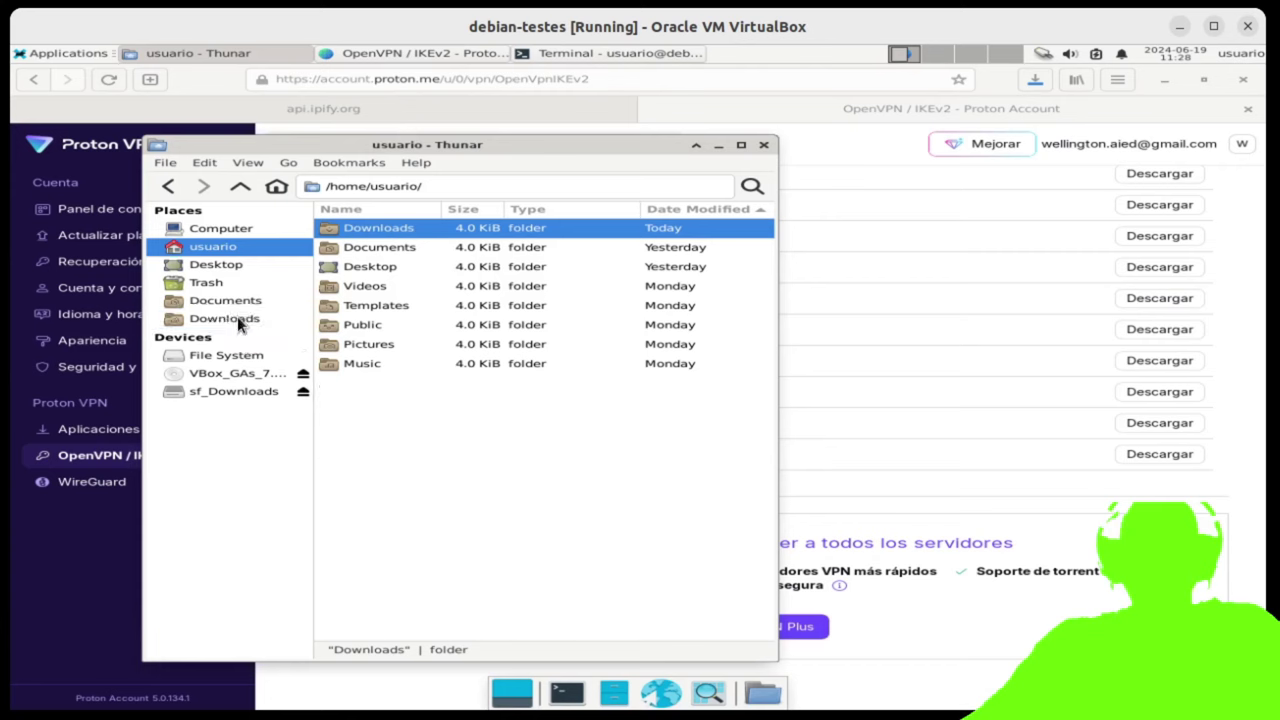
left_click(237, 316)
- Widen the file manager window and rename nl-free-971075.protonvpn.udp.ovpn to openvpn.ovpn
left_click(445, 230)
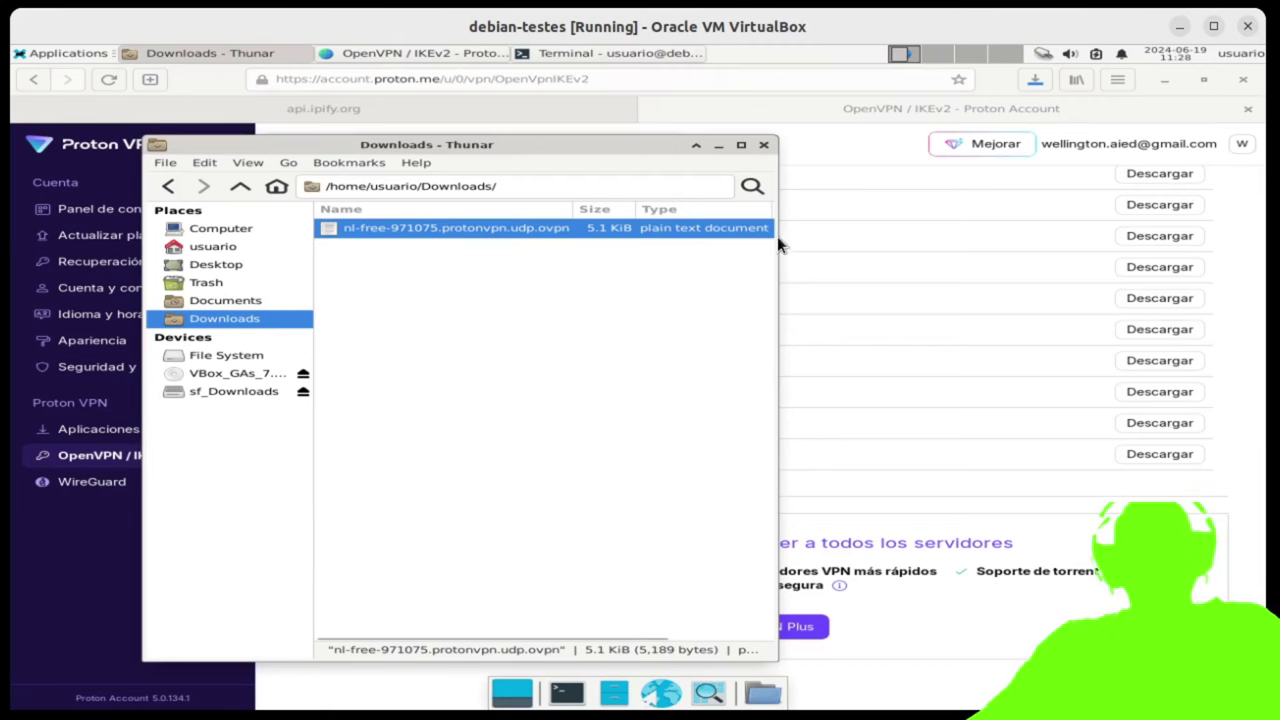
left_click_drag(768, 252, 1037, 252)
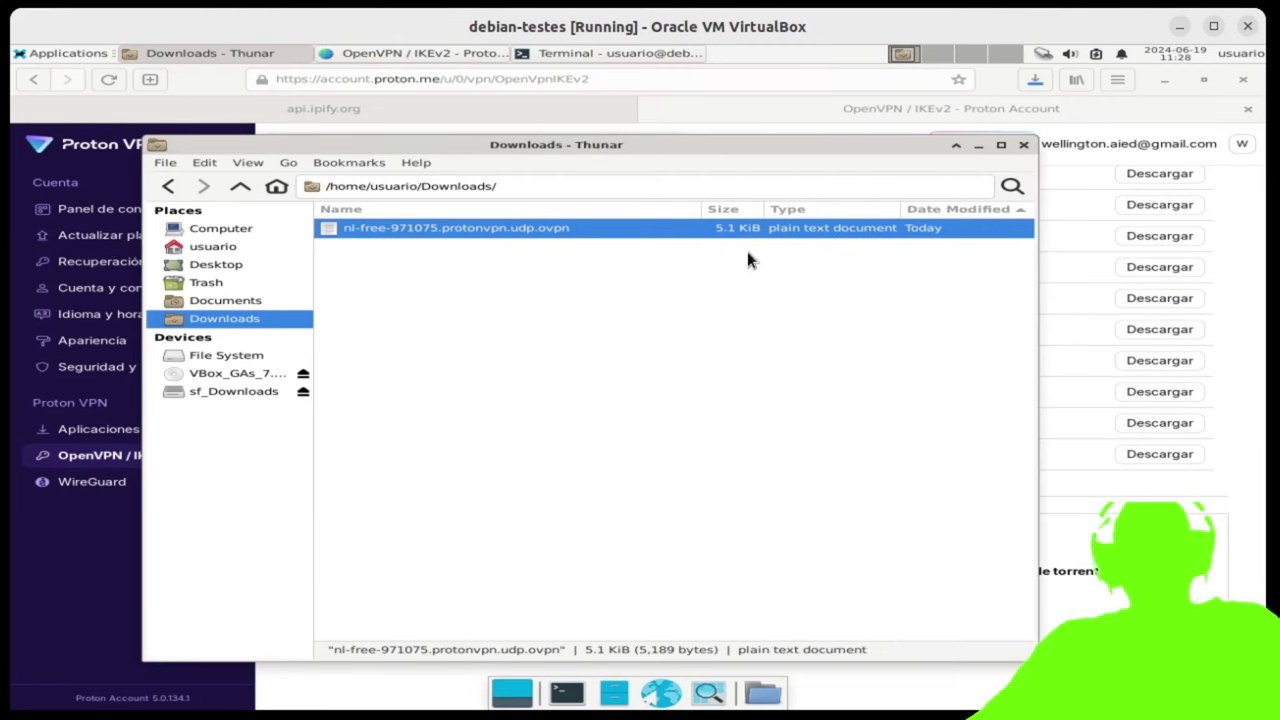
right_click(599, 237)
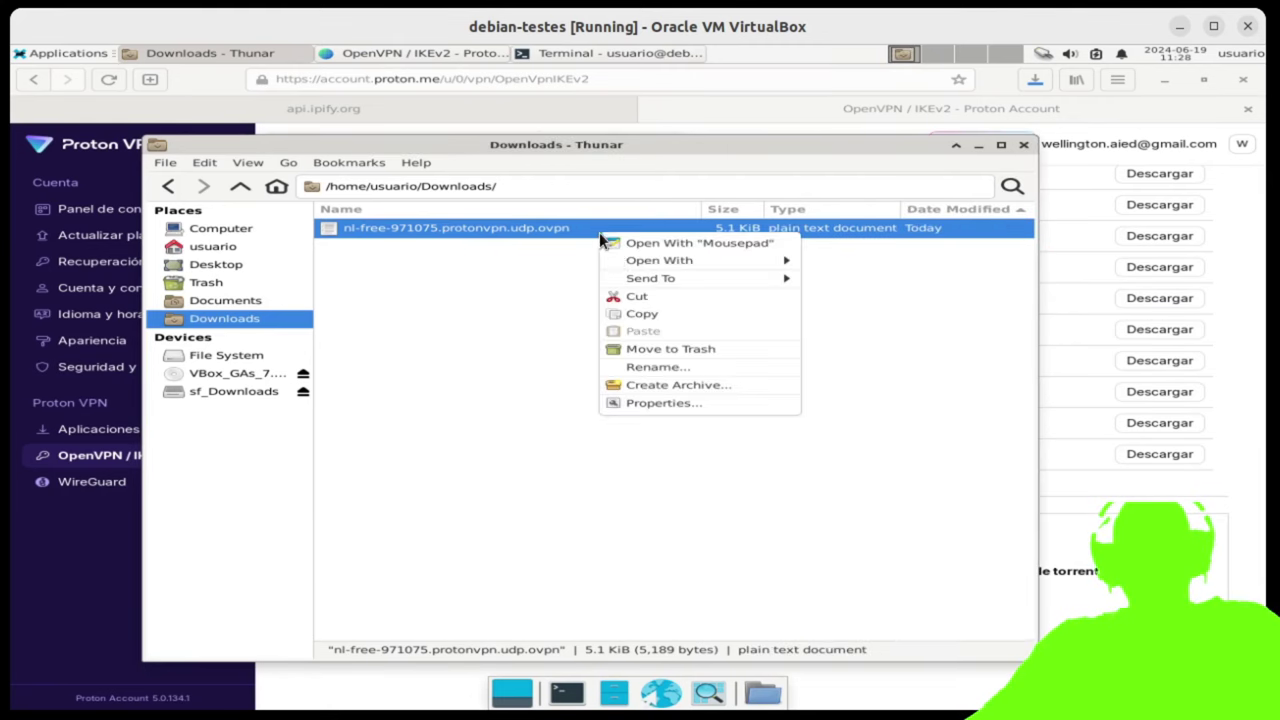
left_click(694, 367)
type("openvpn")
key("Return")
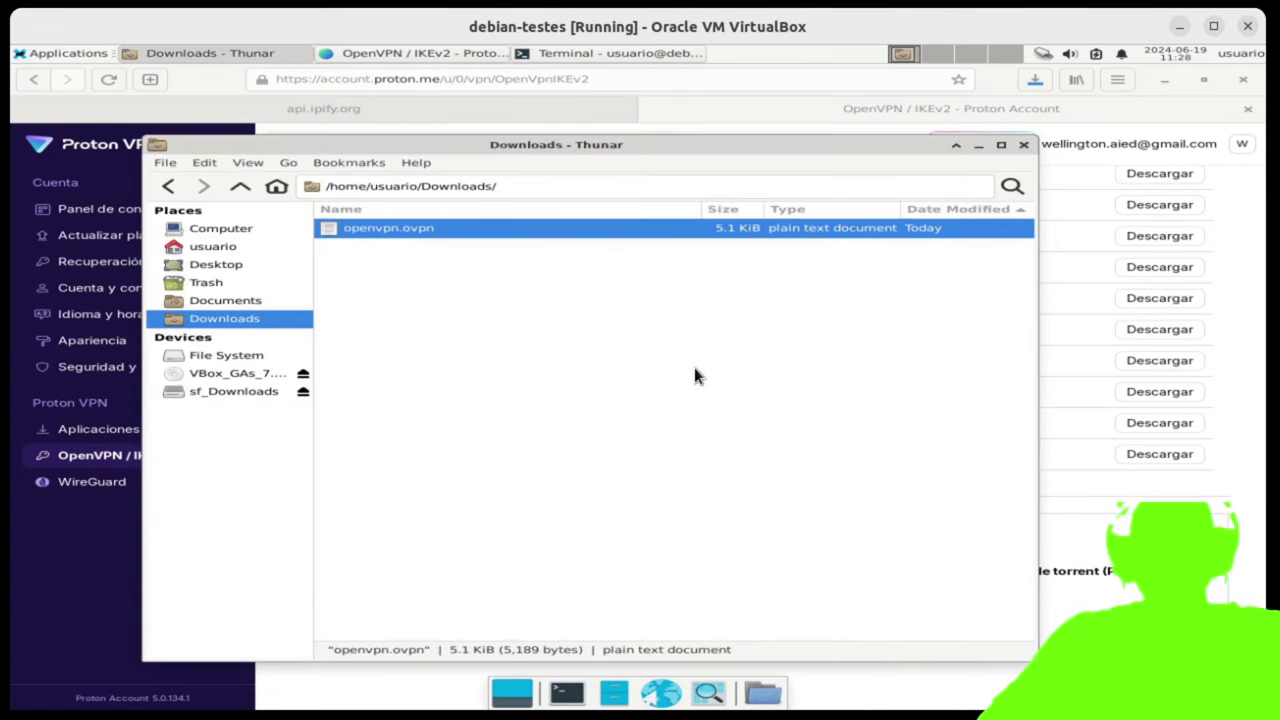
left_click(694, 367)
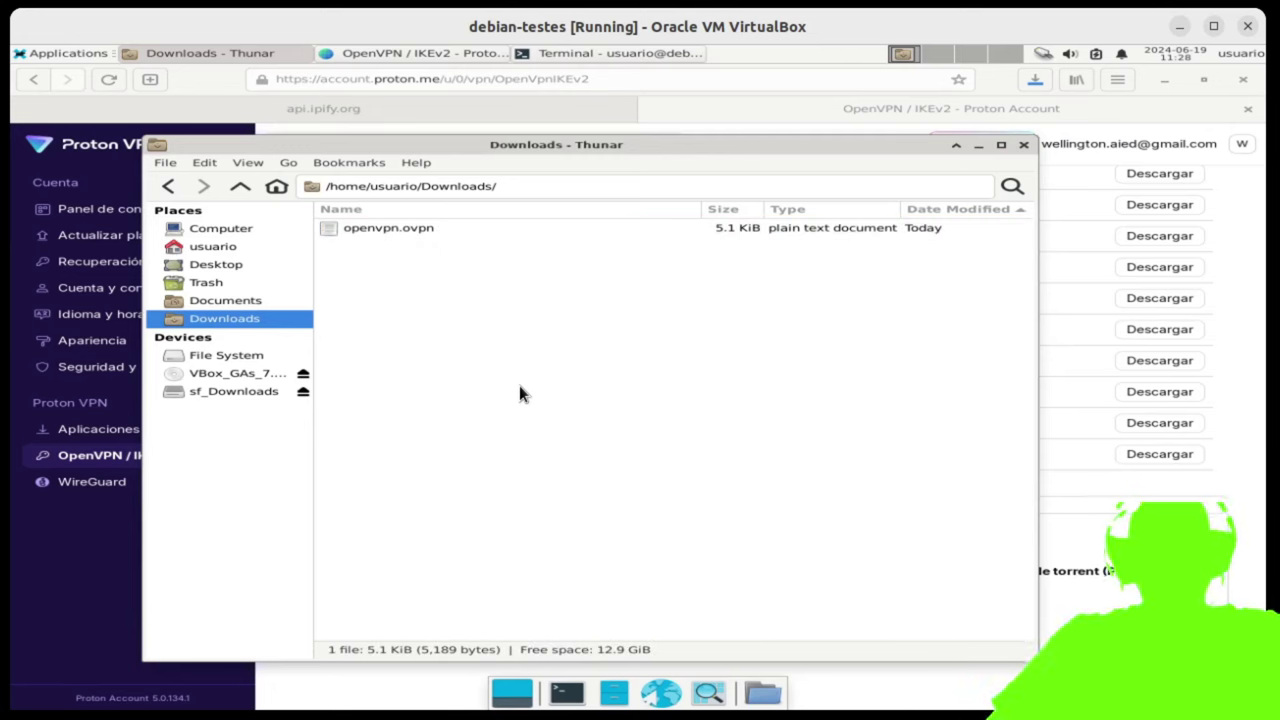
- Move openvpn.ovpn from Downloads into the vpn folder on the Desktop
left_click(402, 235)
right_click(402, 235)
left_click(466, 297)
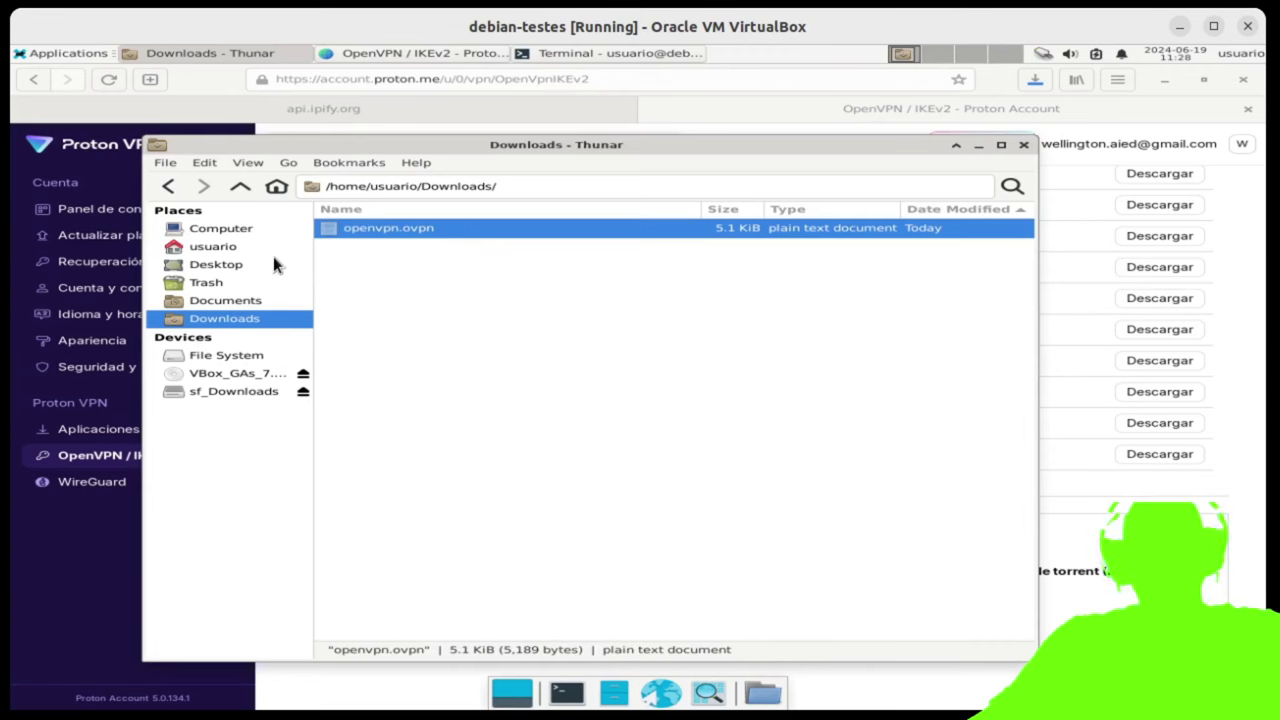
left_click(212, 247)
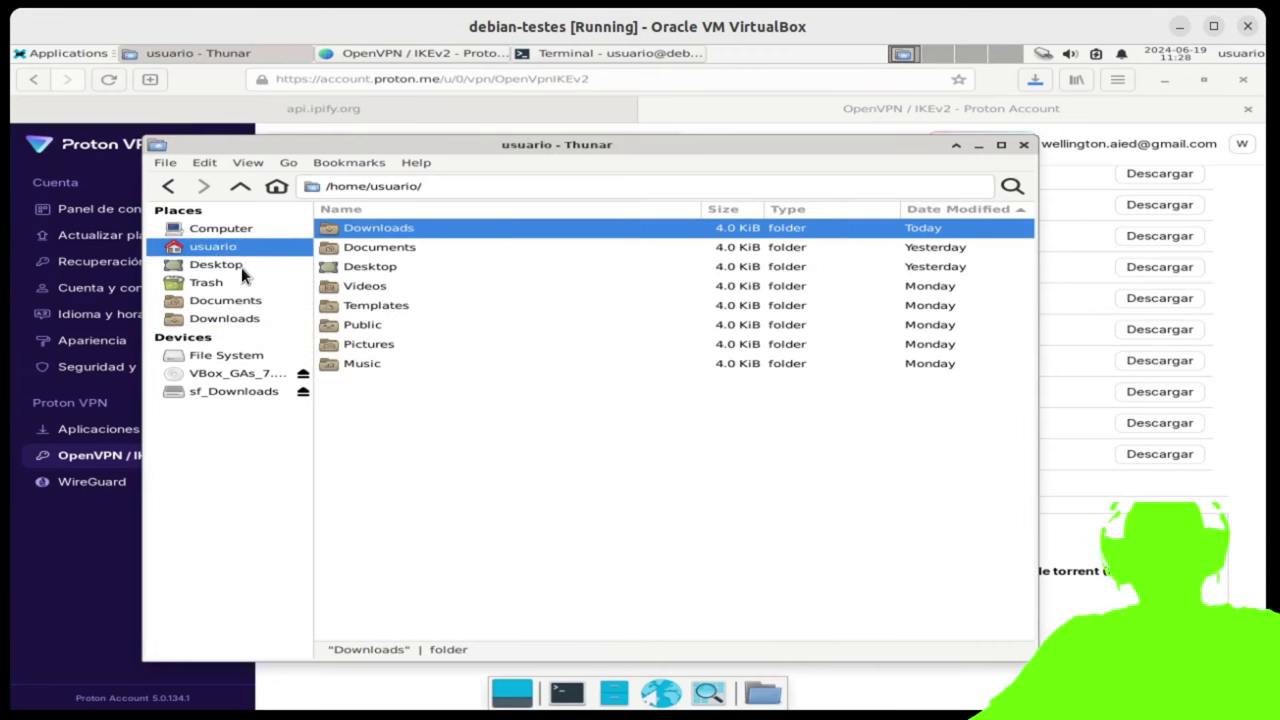
left_click(215, 264)
double_click(338, 236)
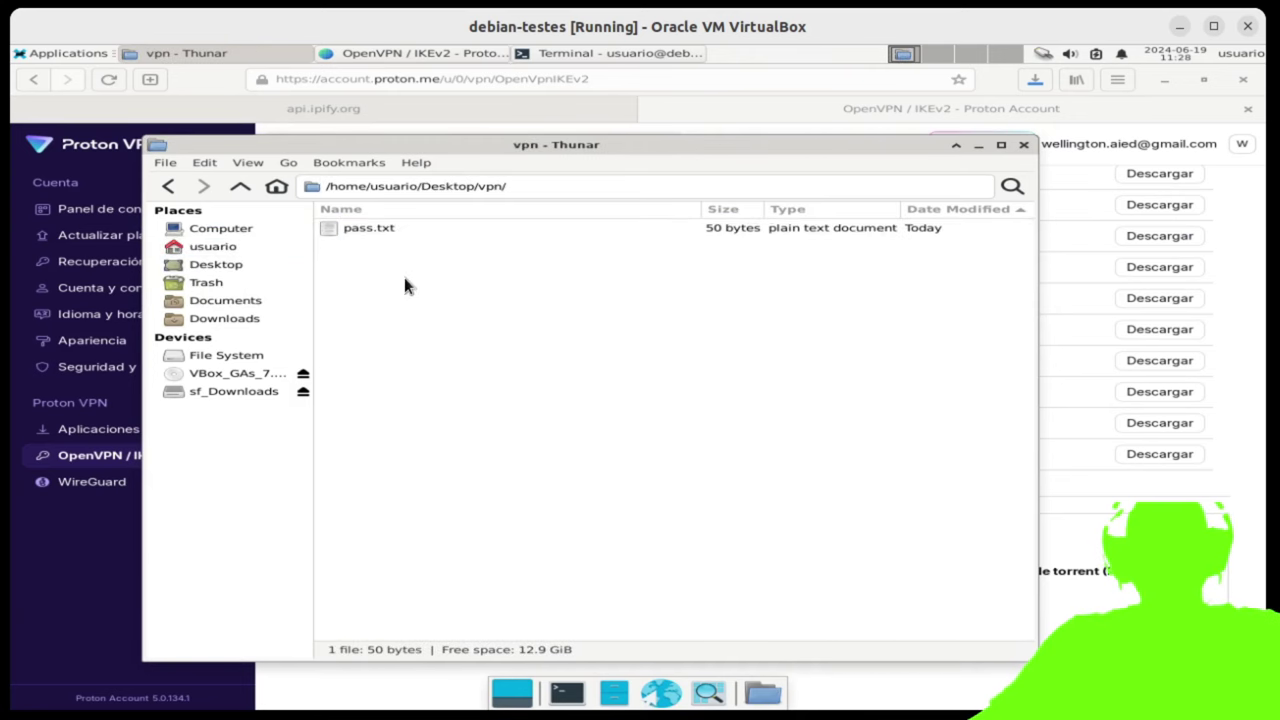
right_click(498, 321)
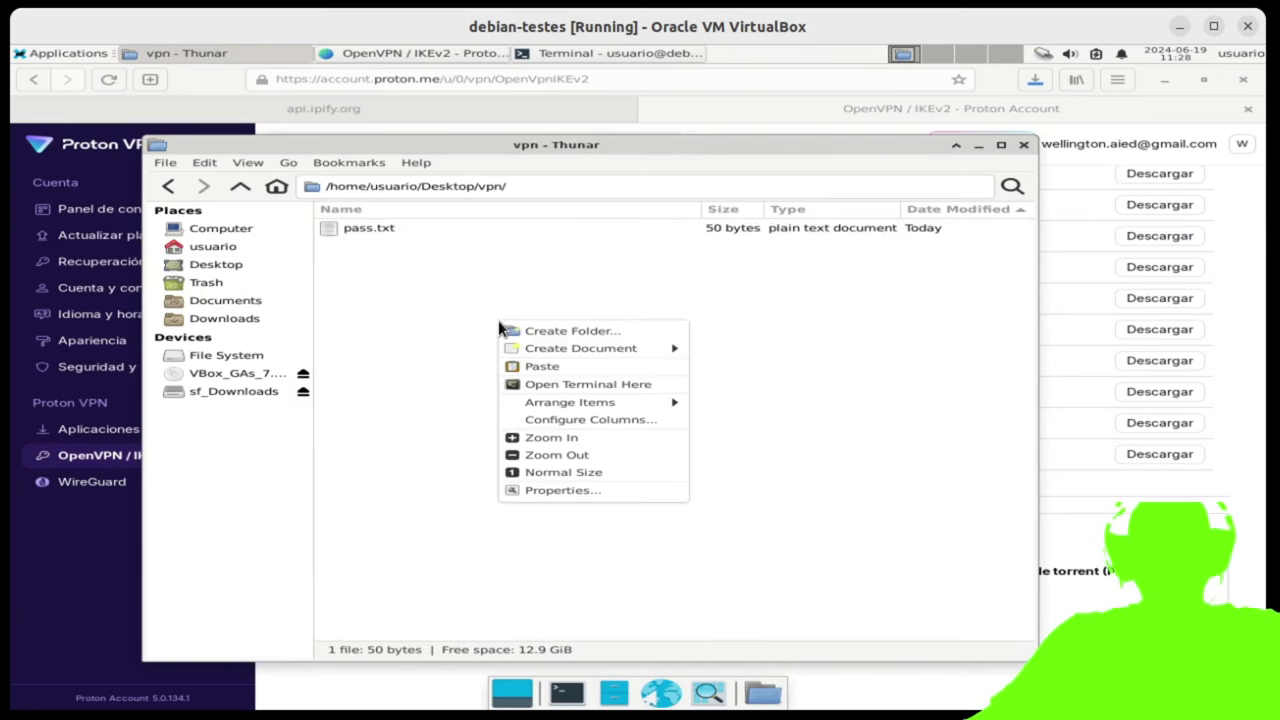
left_click(581, 363)
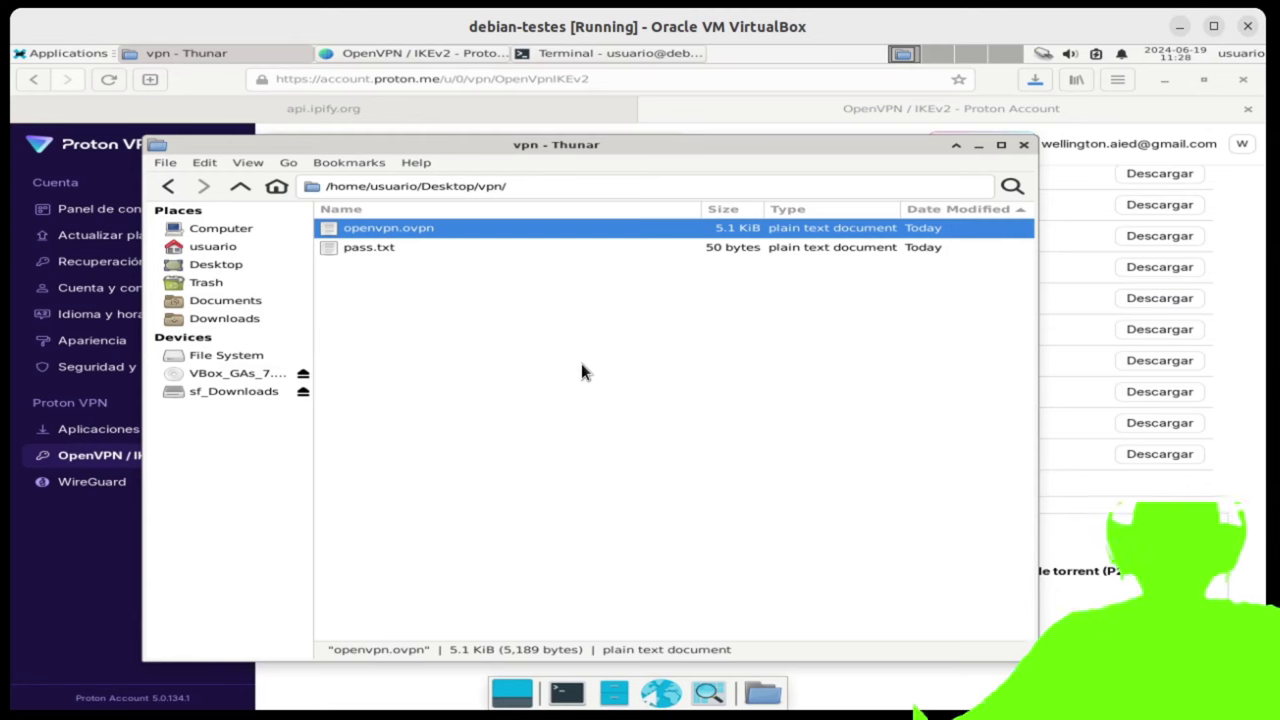
left_click(582, 366)
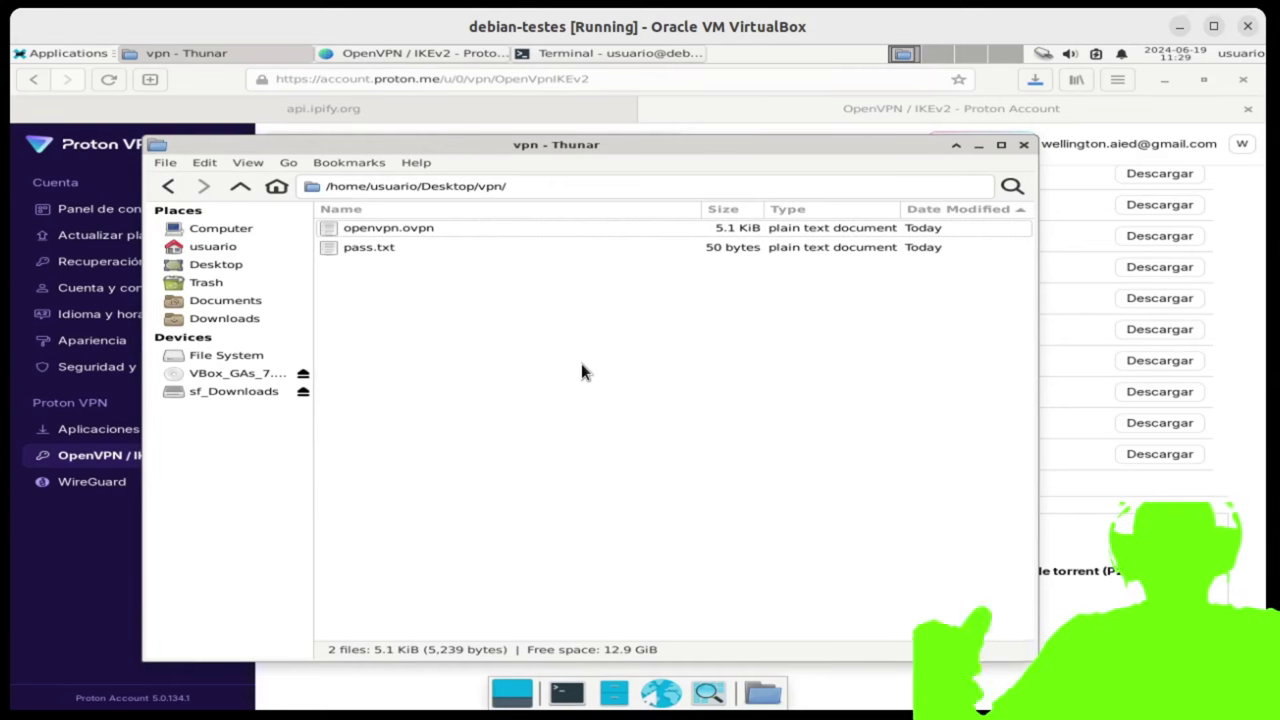
- Open openvpn.ovpn from the vpn folder in Mousepad and enlarge the text
left_click(427, 232)
right_click(427, 232)
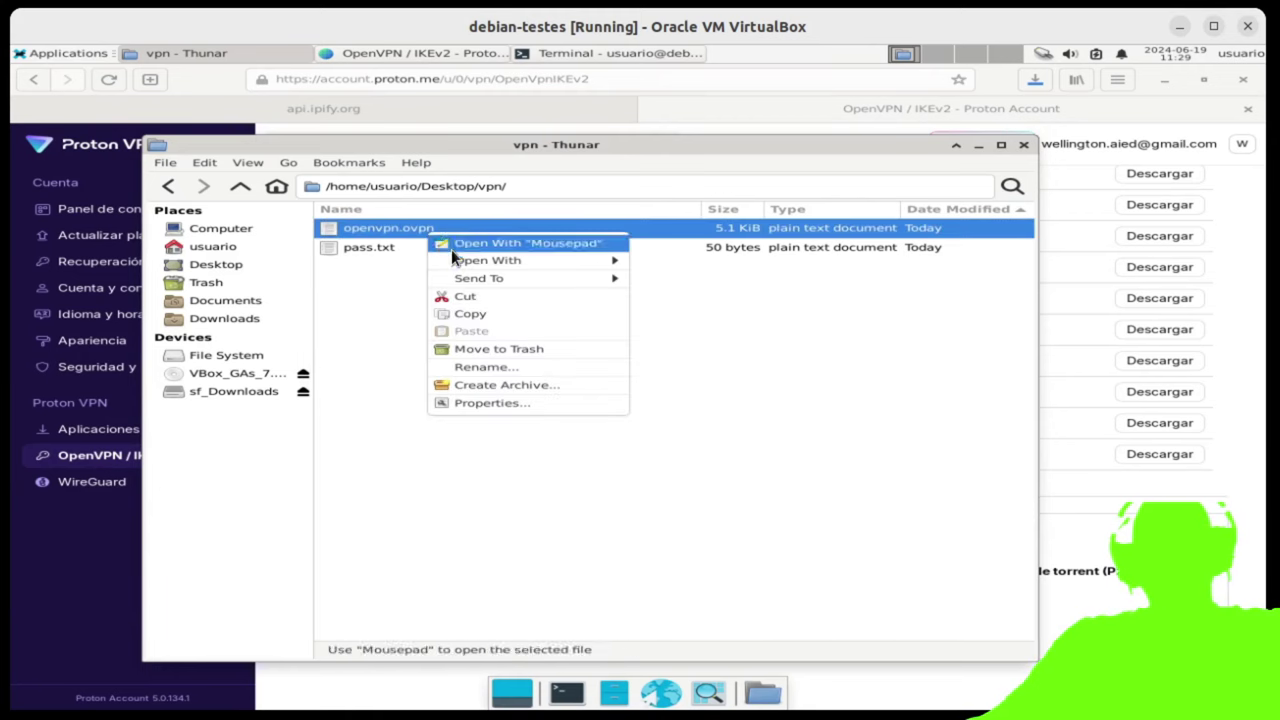
mouse_move(462, 268)
left_click(467, 244)
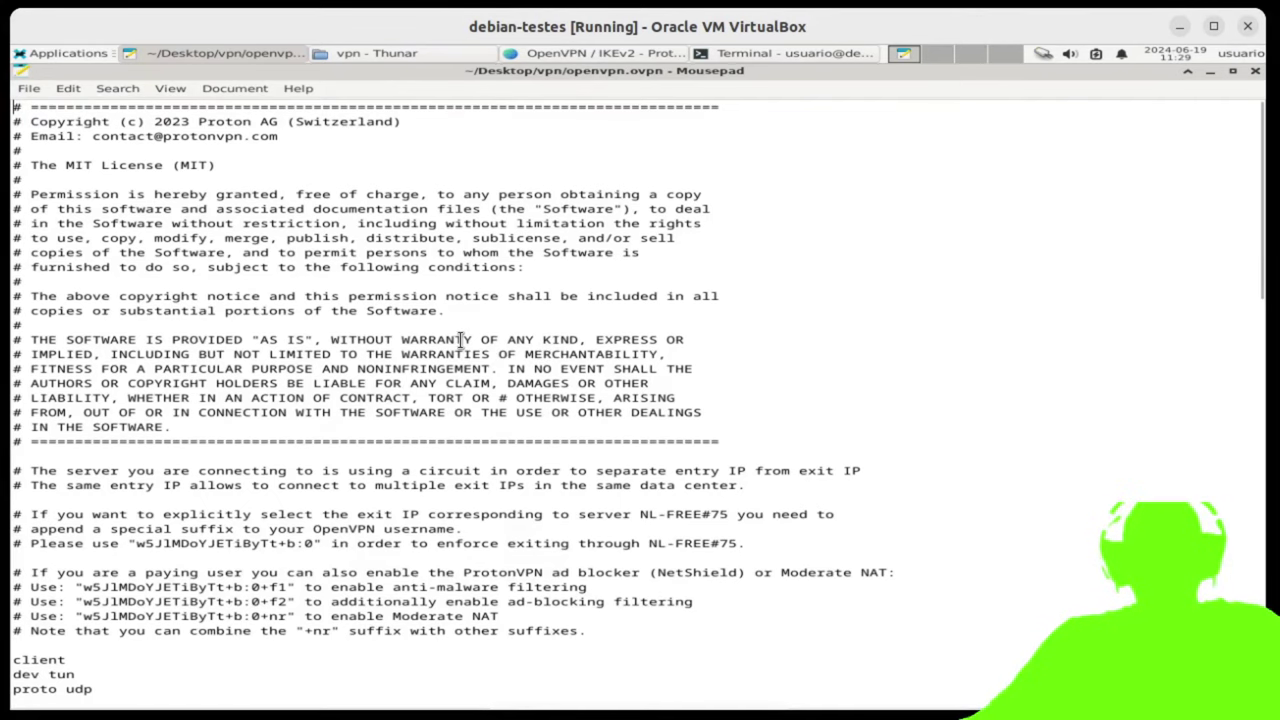
key("ctrl+plus")
key("ctrl+plus")
key("ctrl+plus")
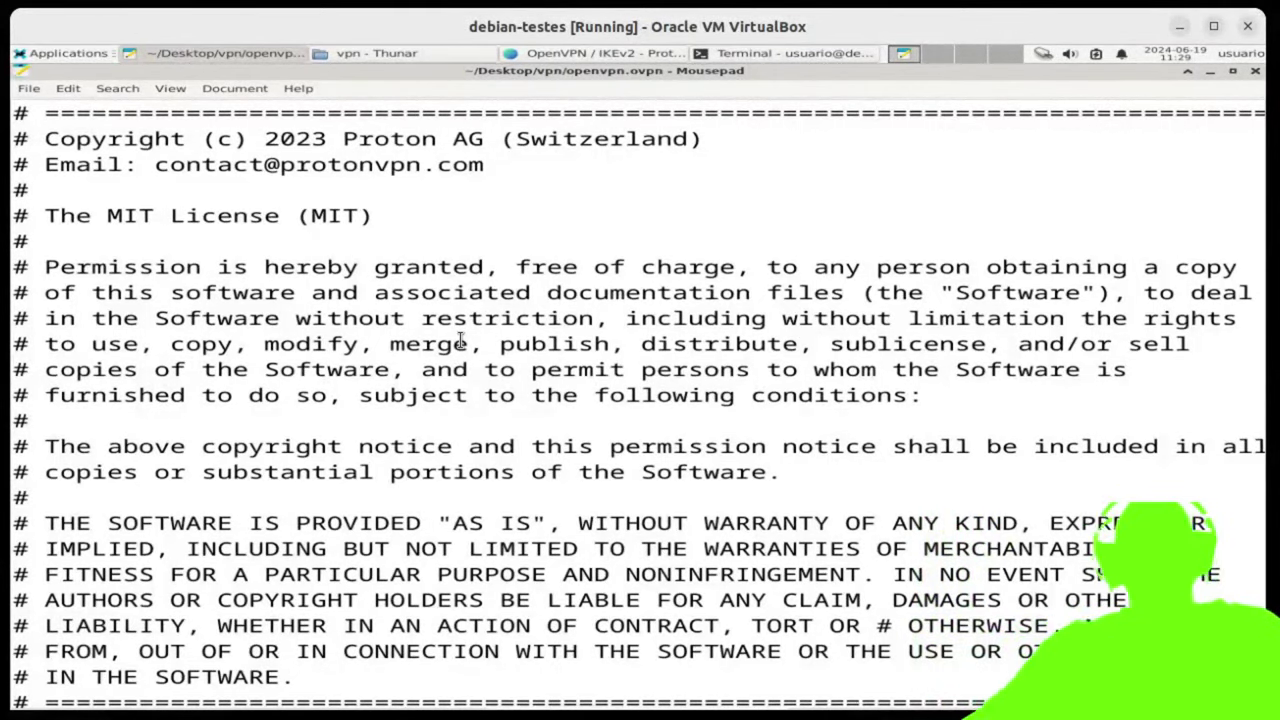
- Examine the tun device, protocol, remote server and port lines, and the remote-random, resolv-retry and nobind options in openvpn.ovpn
scroll(590, 558, "down", 7)
scroll(590, 558, "down", 5)
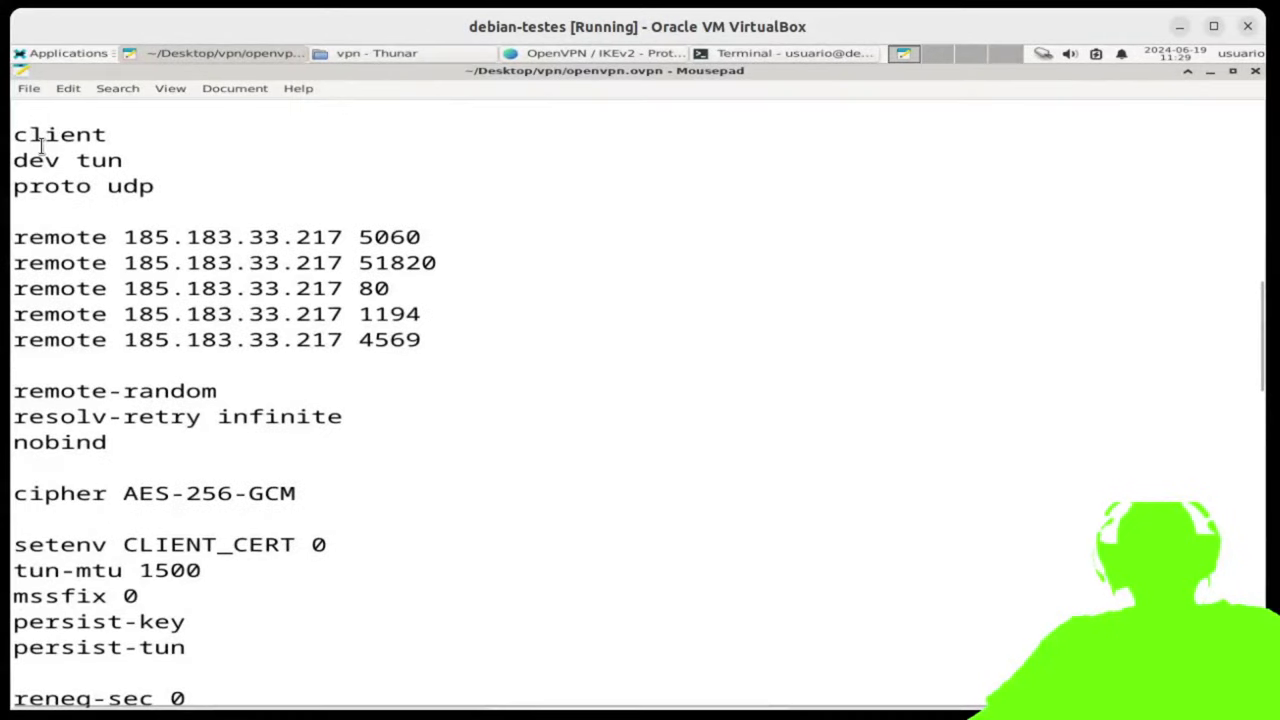
left_click_drag(140, 160, 76, 163)
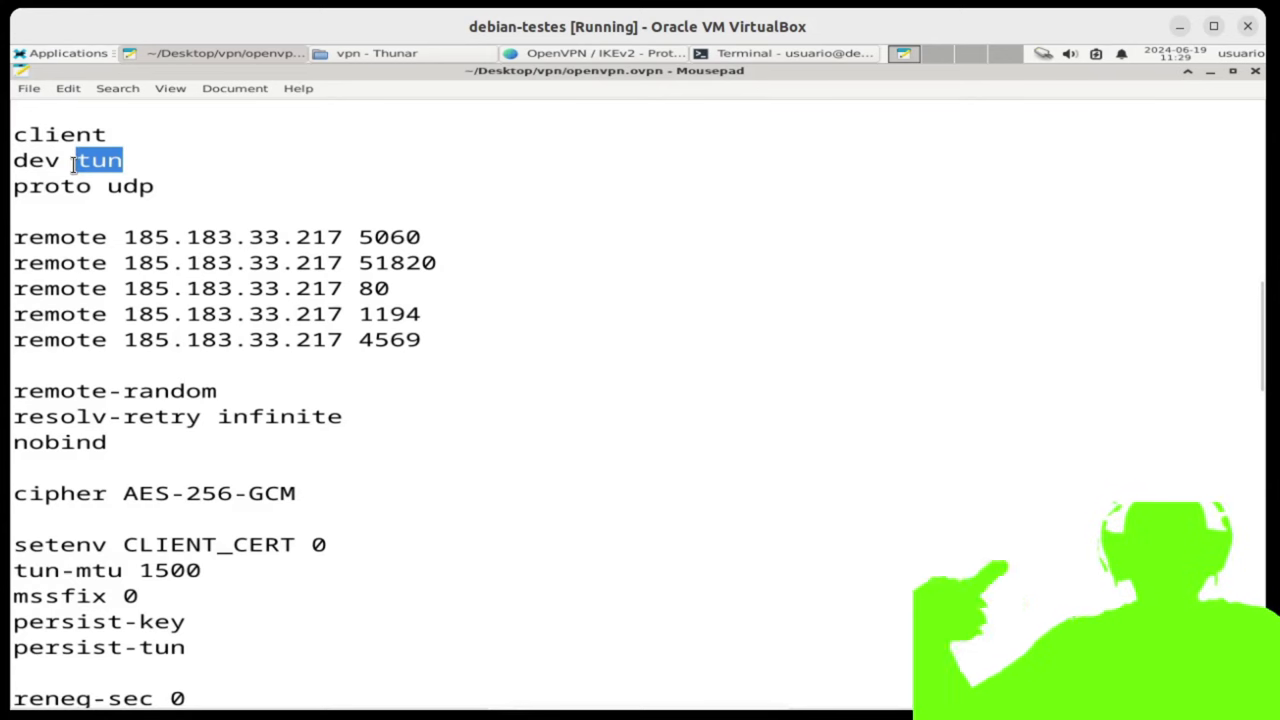
left_click_drag(160, 188, 13, 186)
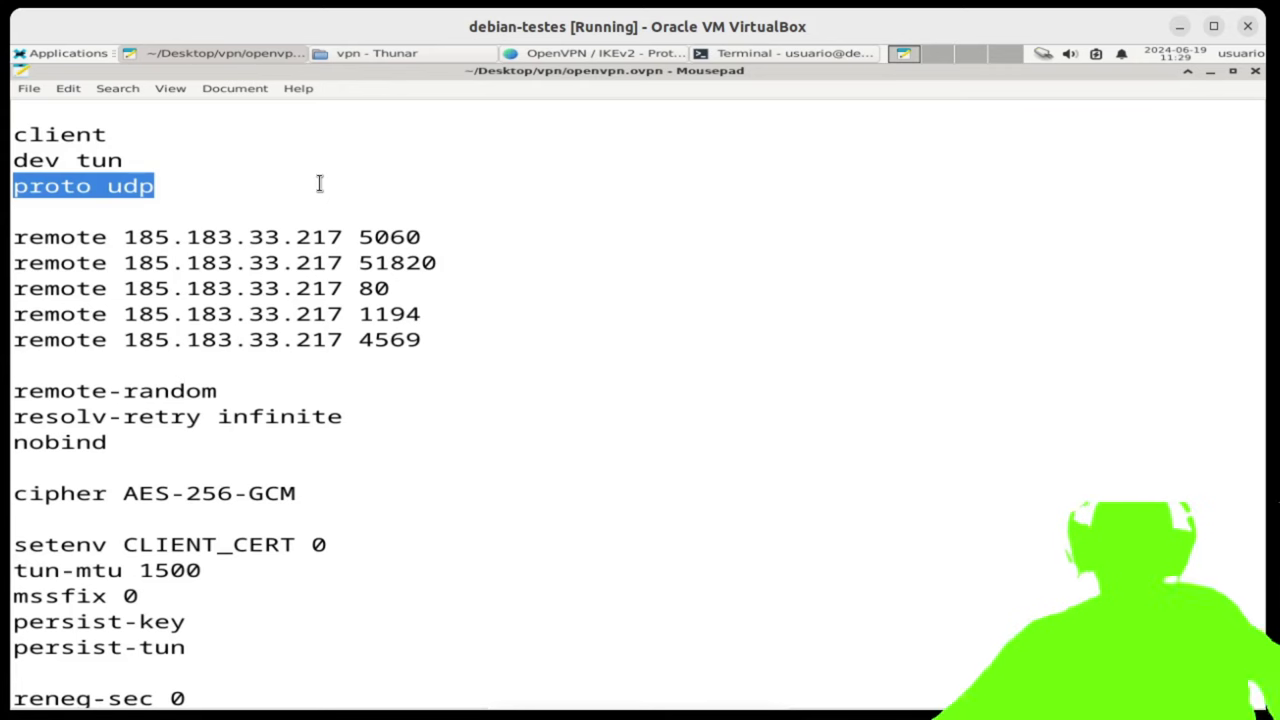
left_click_drag(440, 343, 18, 245)
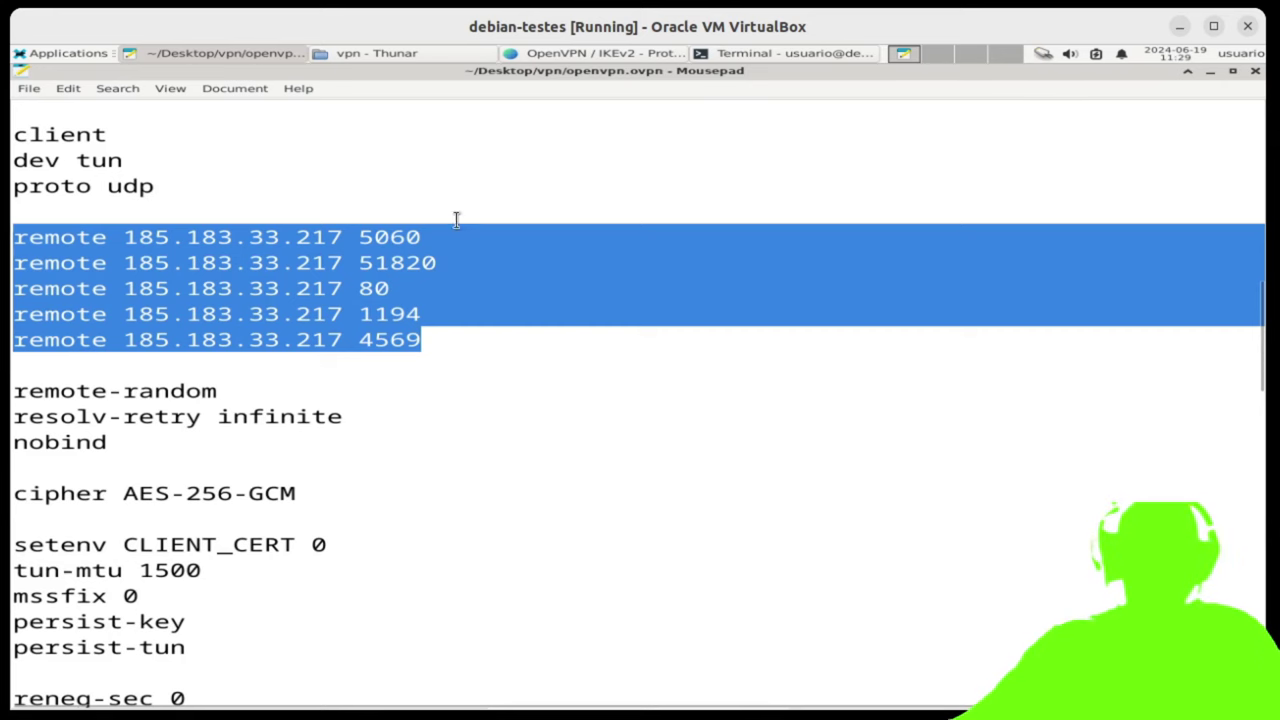
scroll(471, 441, "down", 1)
left_click(474, 441)
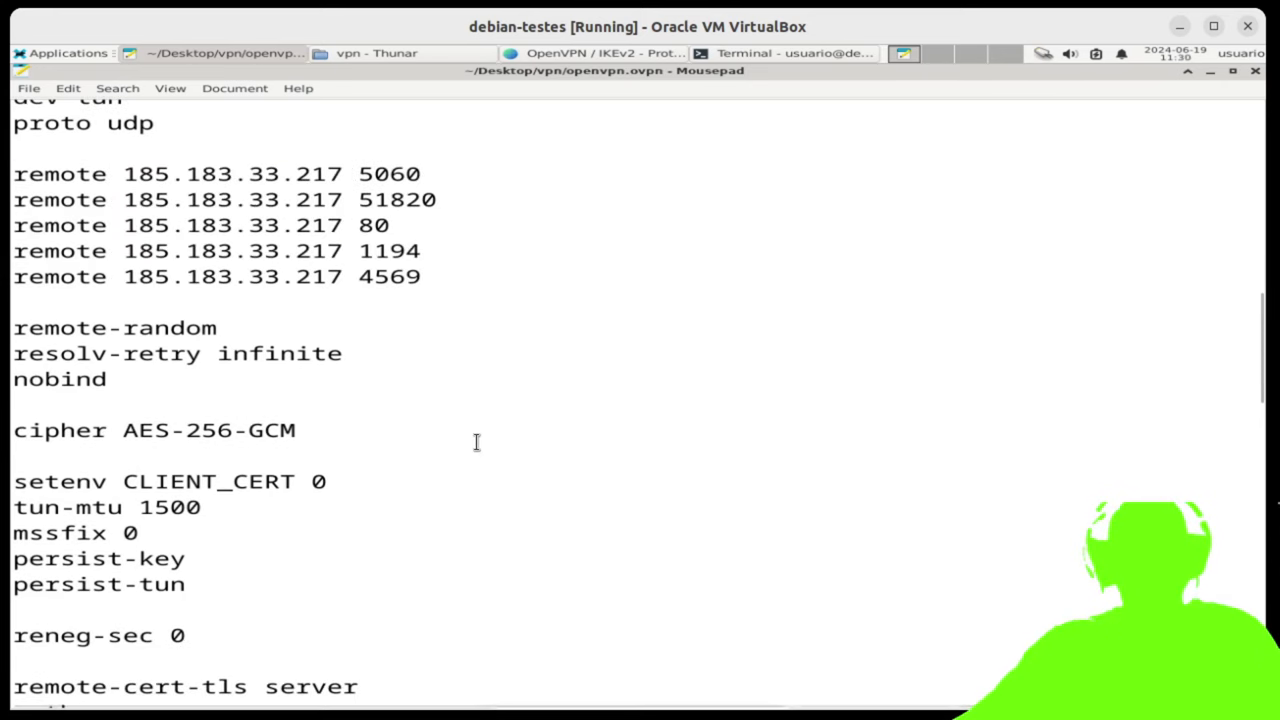
scroll(476, 442, "down", 2)
left_click_drag(22, 200, 277, 200)
left_click_drag(276, 200, 353, 245)
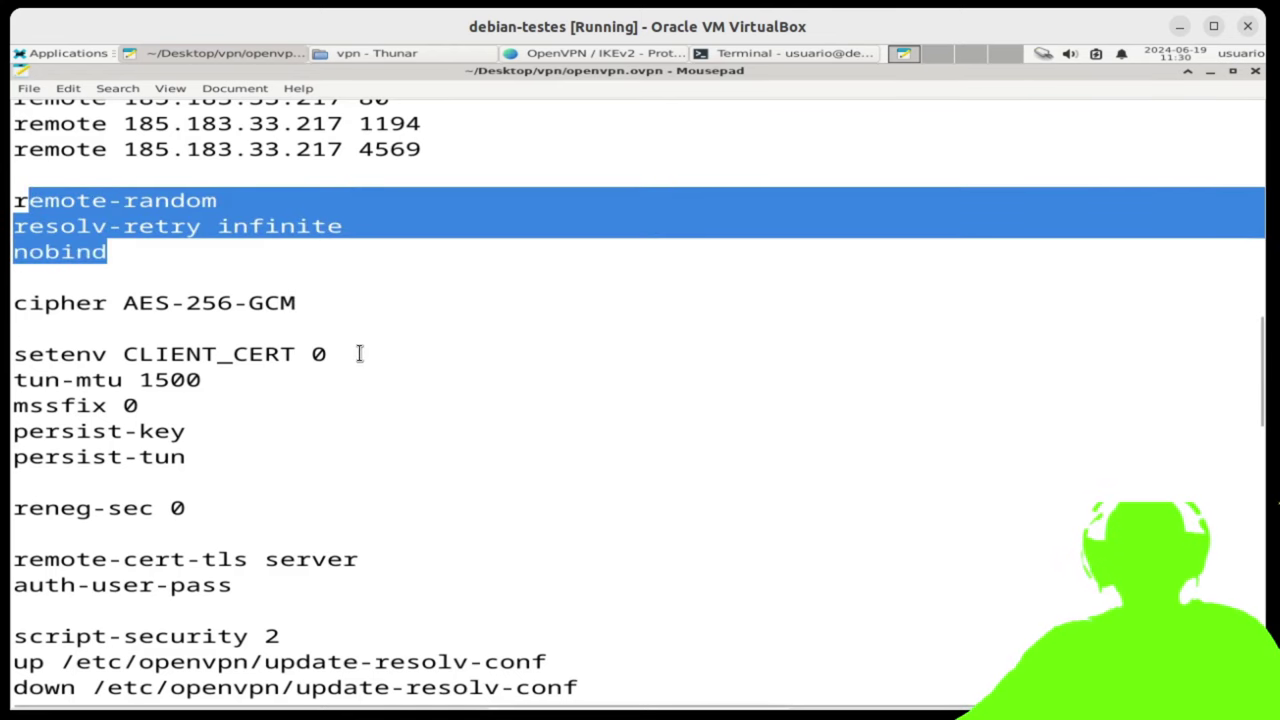
- Examine the cipher, client certificate, MTU, persist-key and persist-tun lines in openvpn.ovpn
scroll(360, 354, "down", 1)
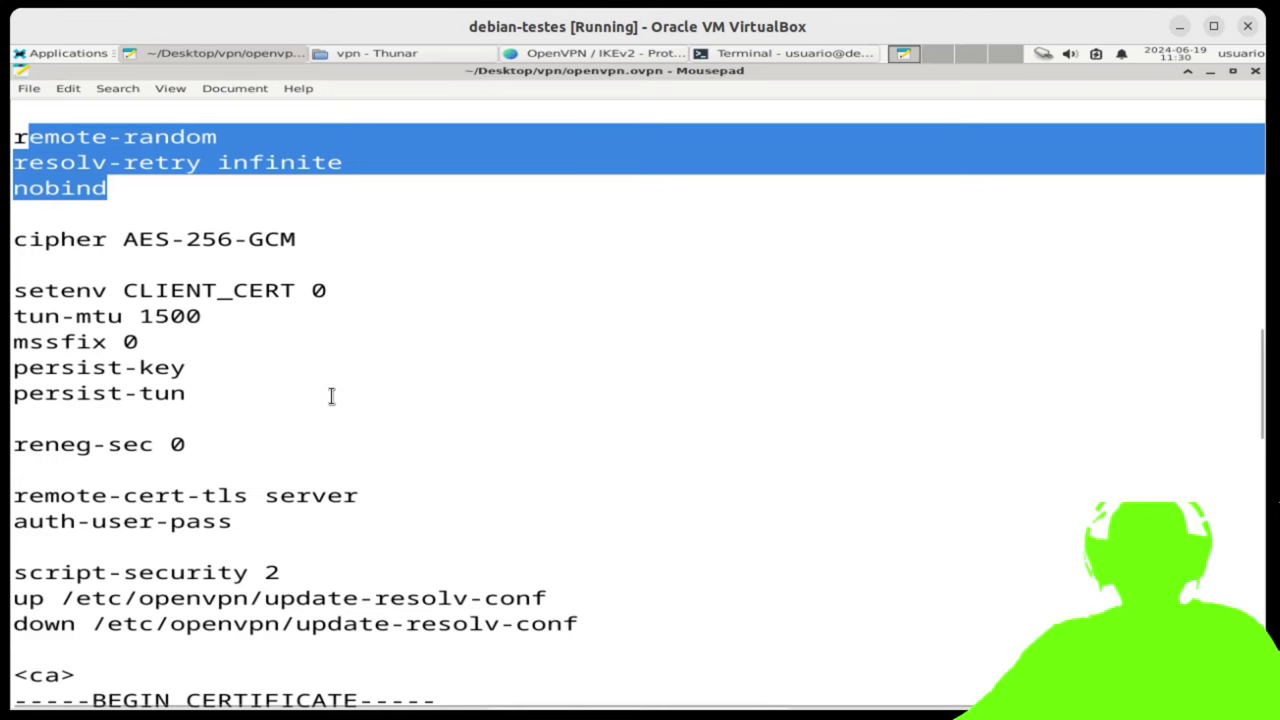
scroll(331, 397, "down", 1)
scroll(331, 397, "up", 2)
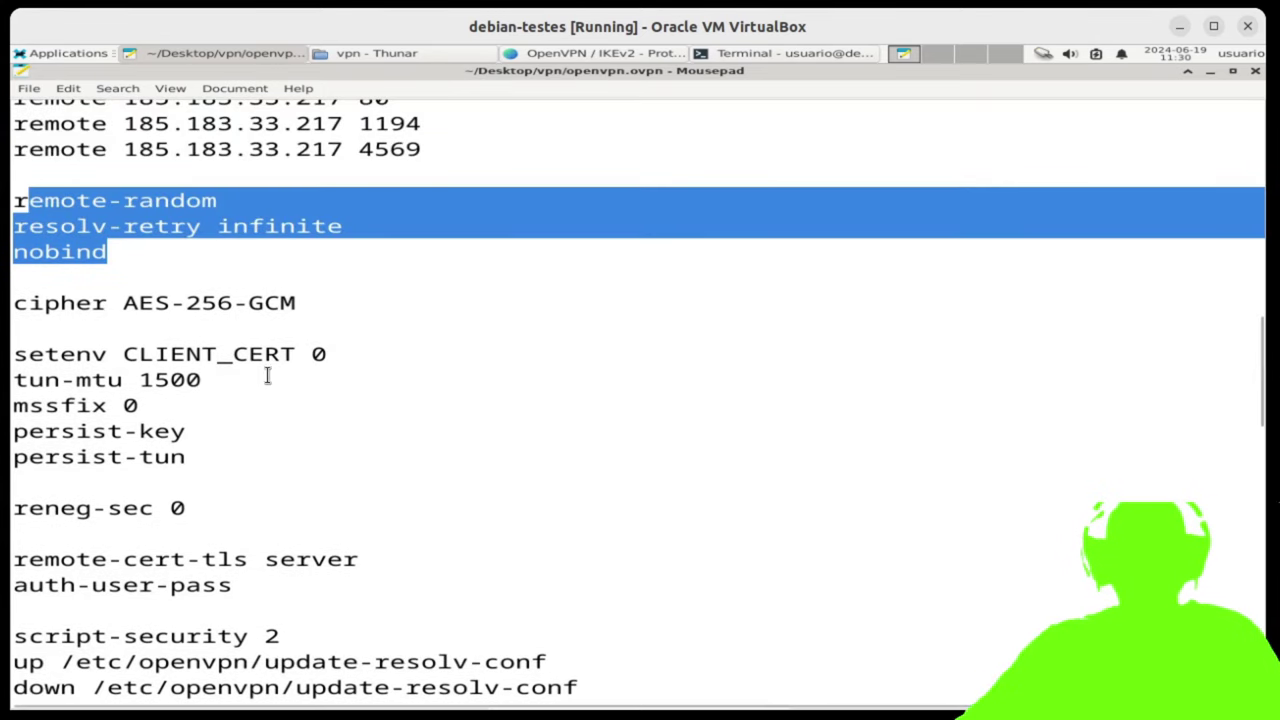
scroll(277, 406, "down", 1)
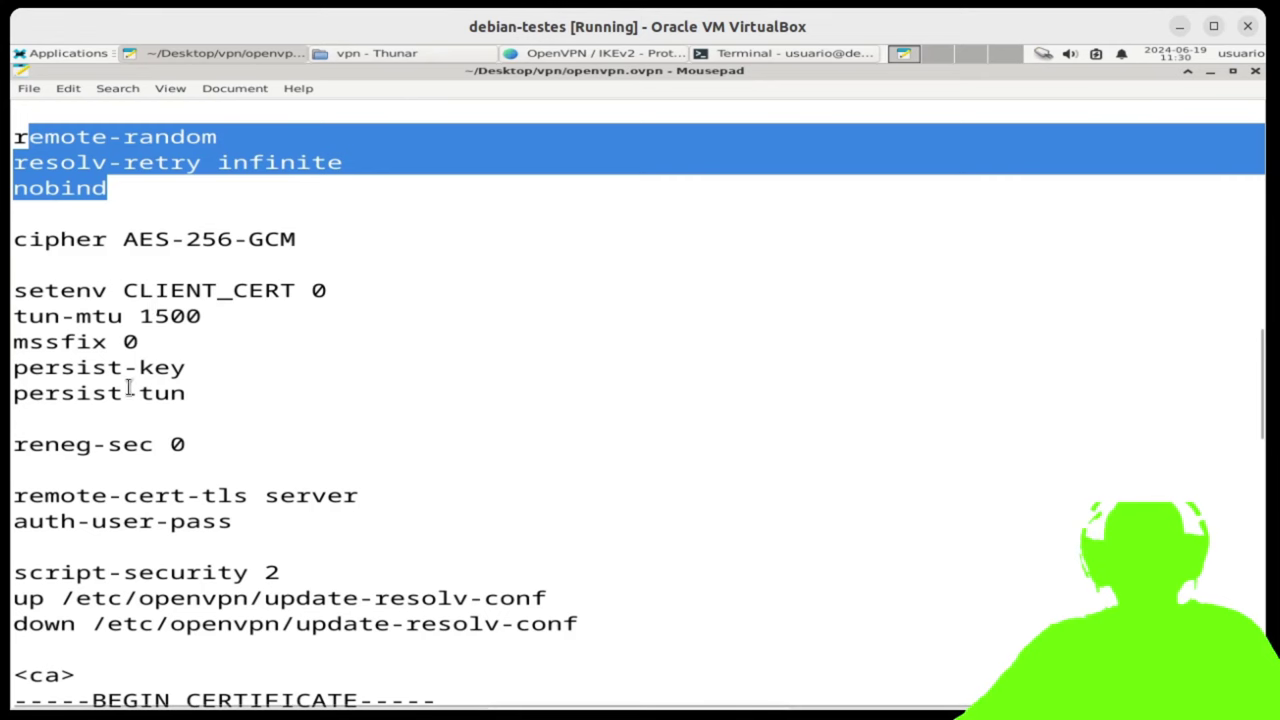
left_click_drag(258, 397, 14, 369)
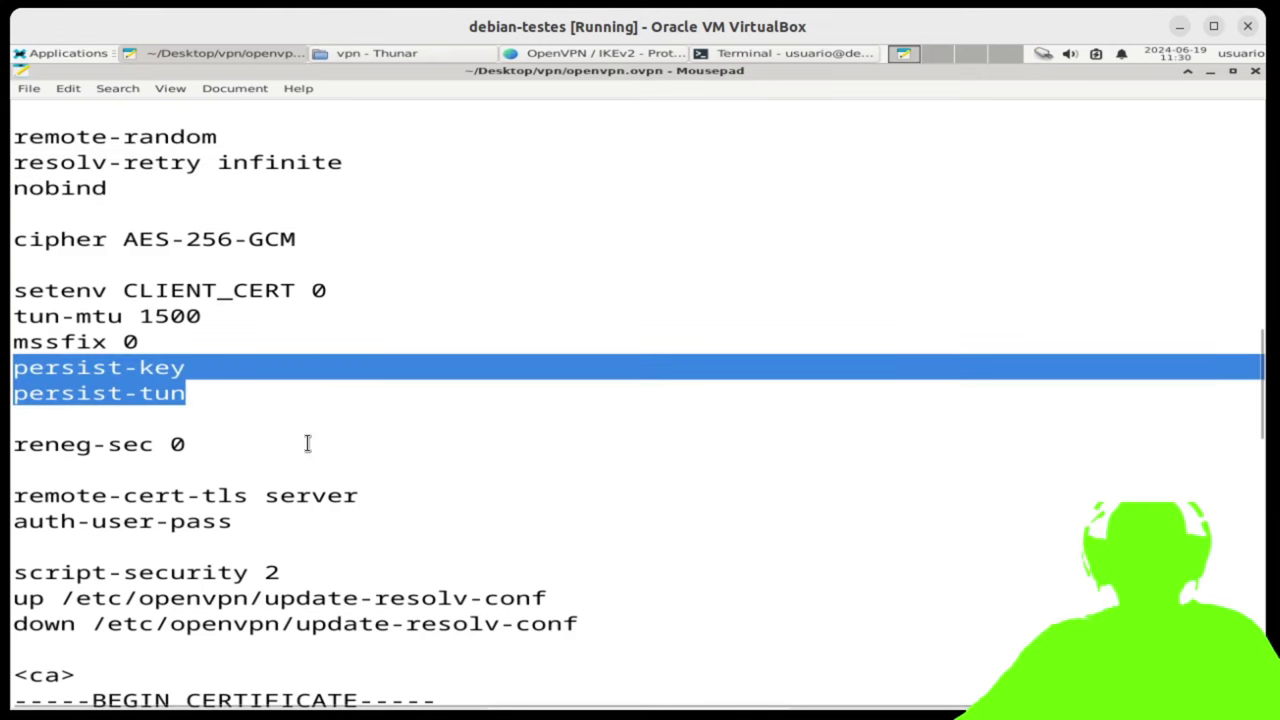
scroll(310, 447, "down", 3)
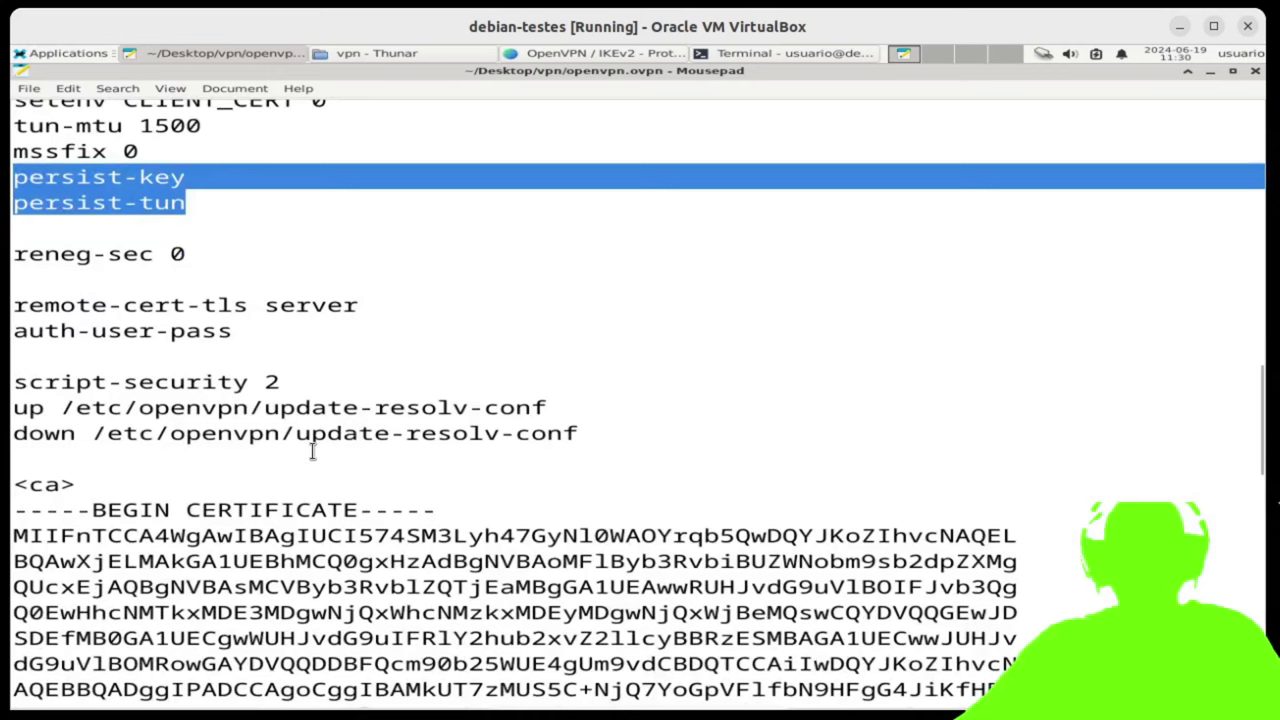
- Examine the auth-user-pass line in openvpn.ovpn, highlighting its text character by character
left_click(614, 297)
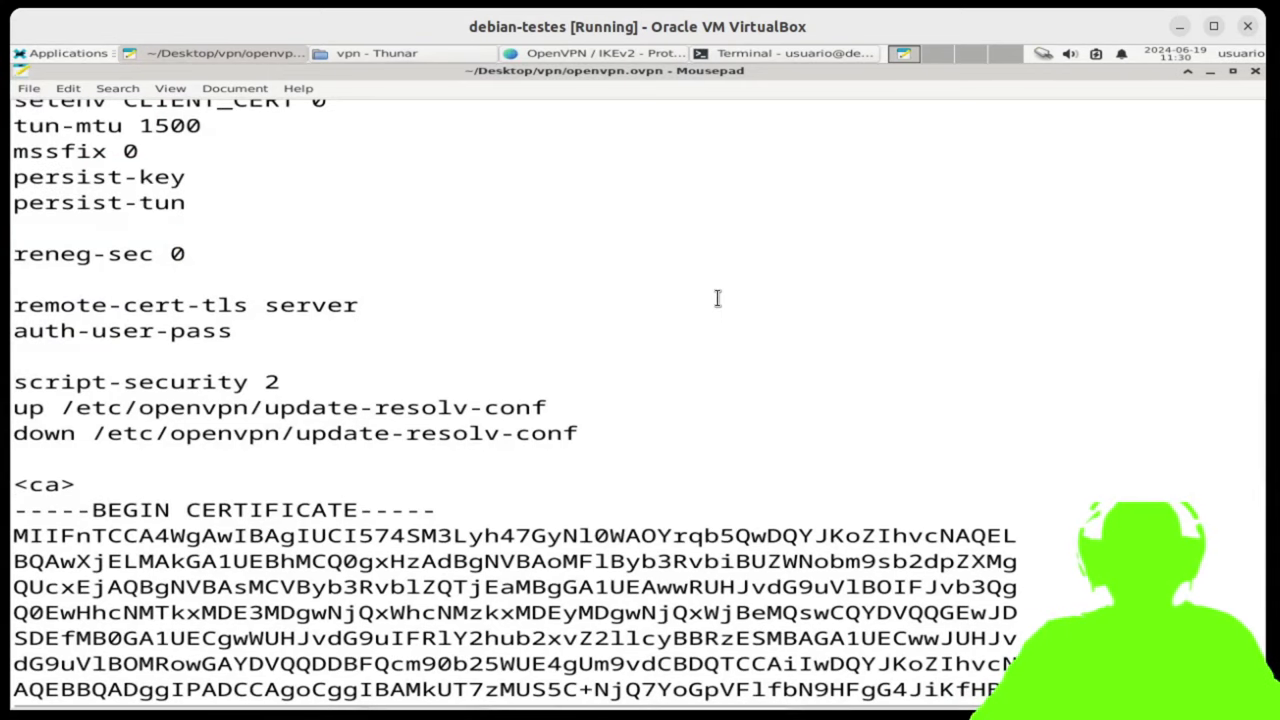
key("Up")
key("Up")
key("Left")
key("Left")
key("Left")
key("Left")
key("Left")
key("Left")
key("Left")
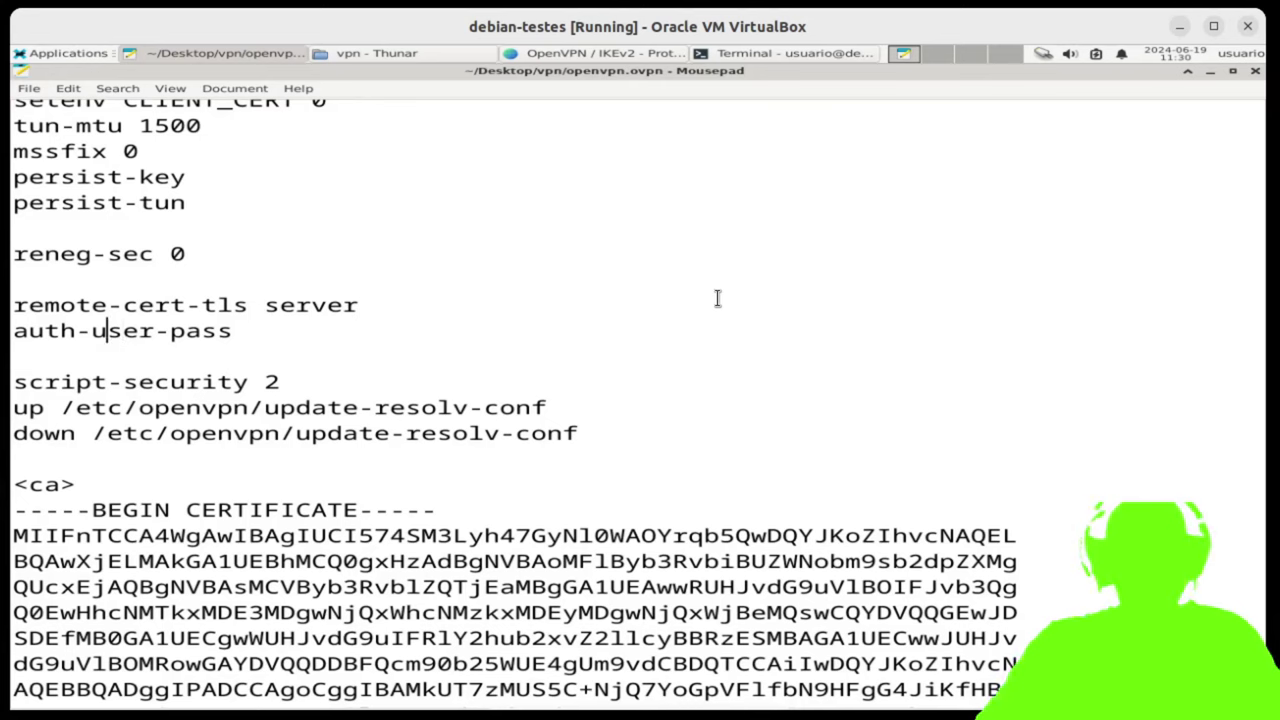
key("Left")
key("shift+Right")
key("shift+Right")
key("shift+Right")
key("shift+Right")
key("shift+Right")
key("shift+Right")
key("shift+Right")
key("shift+Right")
key("shift+Right")
key("shift+Right")
key("shift+Right")
key("shift+Right")
key("shift+Right")
key("shift+Right")
key("Left")
- Review openvpn.ovpn from the remote server lines through the CA certificate block, ending back at the license header
key("Up")
key("Up")
key("Up")
key("Up")
key("Up")
key("Up")
key("Up")
key("Up")
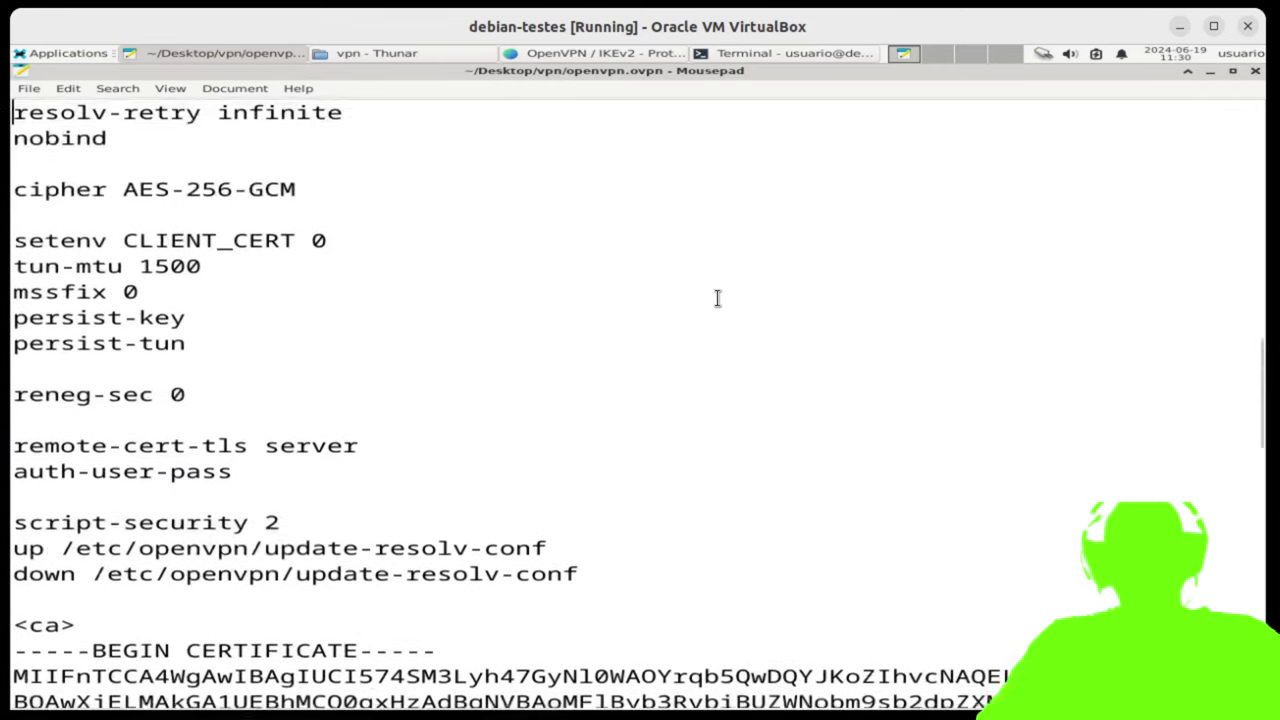
key("Up")
key("Up")
key("Up")
key("Up")
key("Up")
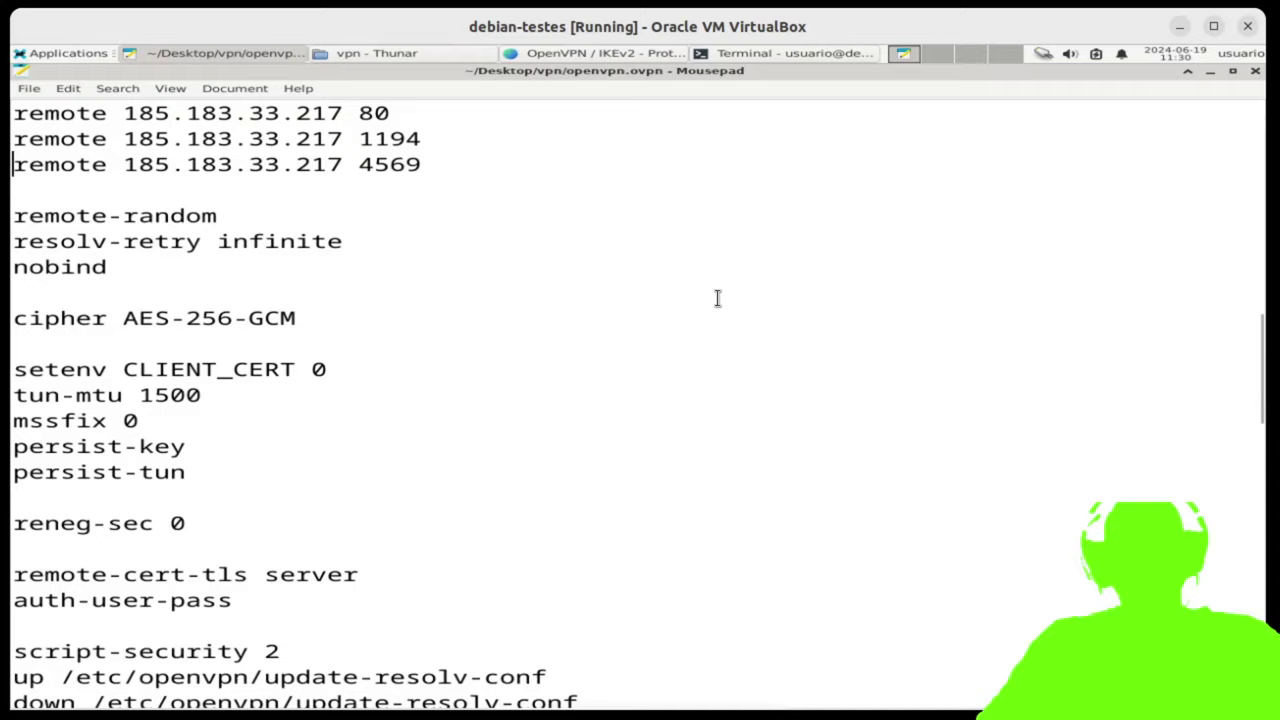
key("Down")
key("Down")
key("Down")
key("Down")
key("Down")
key("Down")
key("Down")
key("Down")
key("Down")
key("Down")
key("Down")
key("Down")
key("Down")
key("Down")
key("Down")
key("Down")
key("Down")
key("Down")
key("Down")
key("Down")
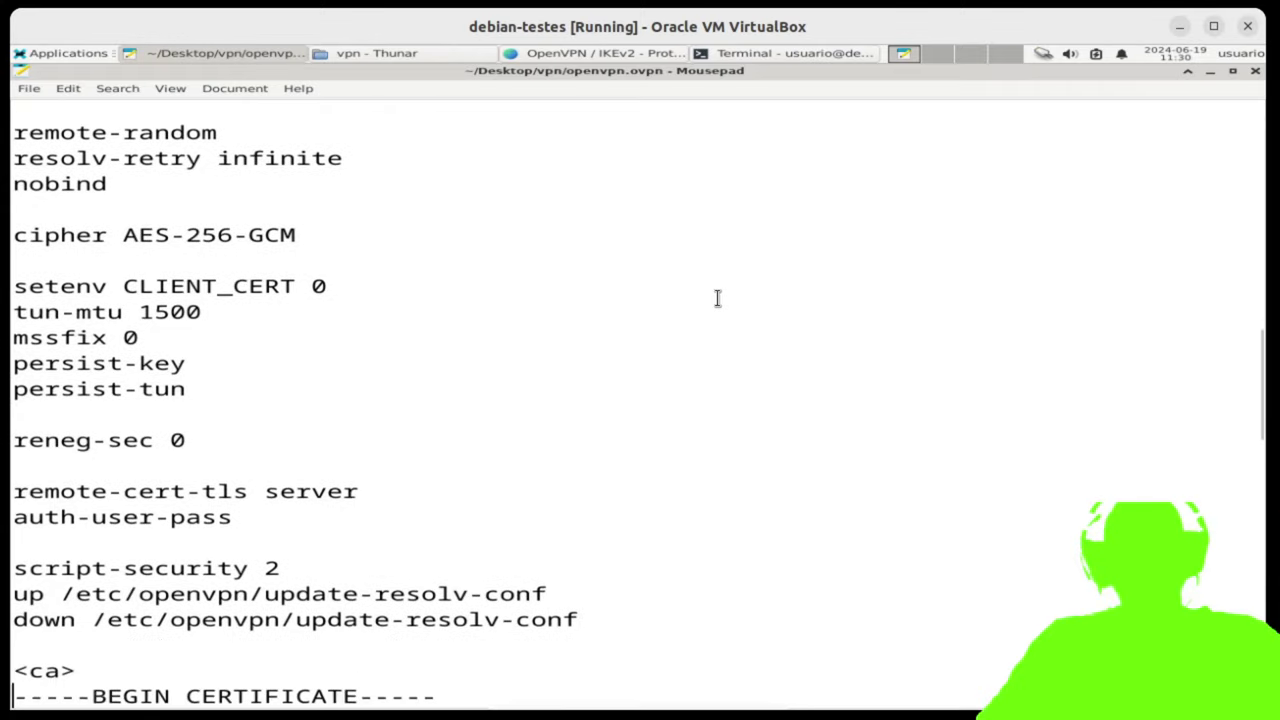
key("Down")
key("Down")
key("Down")
key("Down")
key("Down")
key("Down")
key("Down")
key("Down")
key("Down")
key("Down")
key("Down")
key("Down")
key("Down")
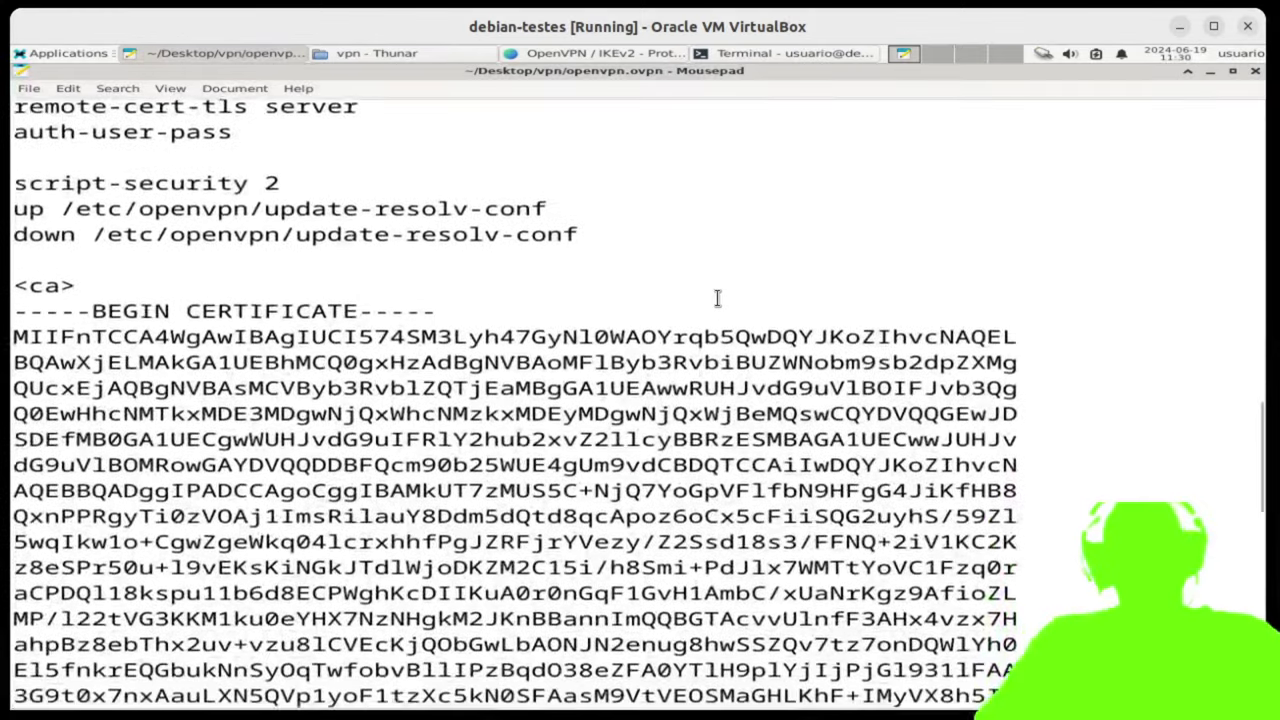
key("Down")
key("Down")
key("Down")
key("Down")
key("Down")
key("Down")
key("Down")
key("Down")
key("Down")
key("Down")
key("Down")
key("Down")
key("Down")
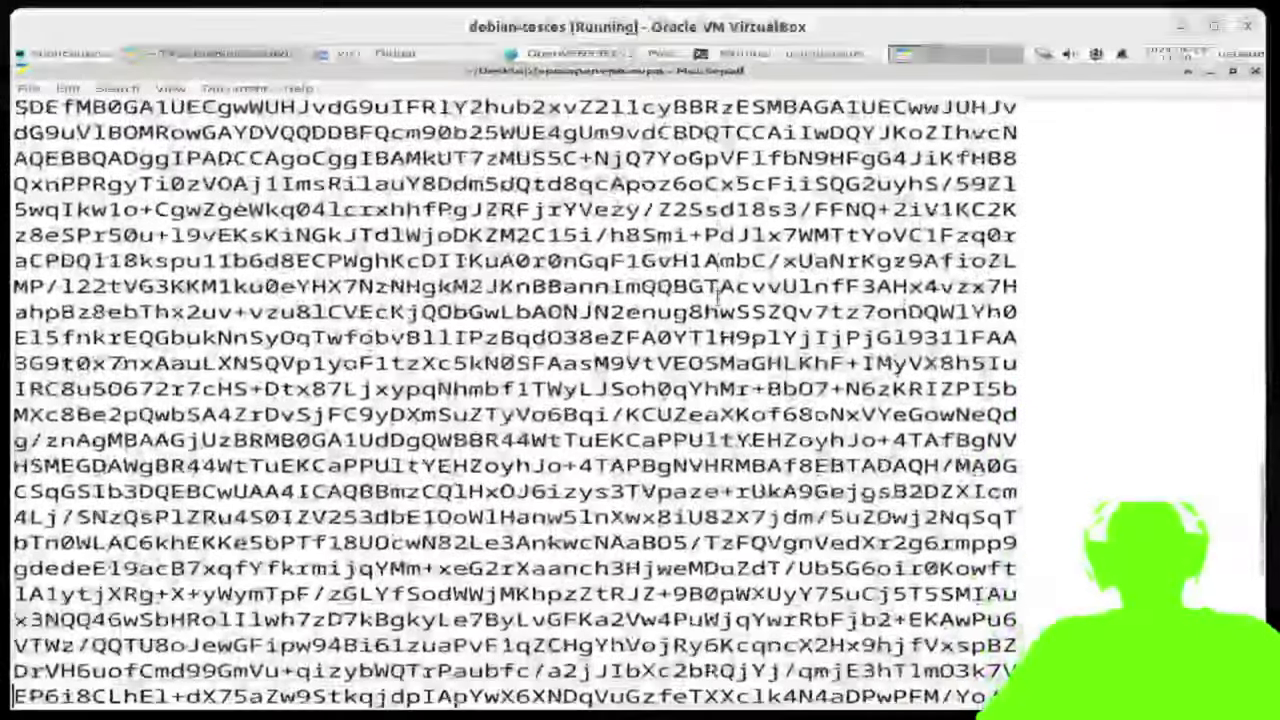
key("Up")
key("Up")
key("Up")
key("Up")
key("Up")
key("Up")
key("Up")
key("Up")
key("Up")
key("Up")
key("Up")
key("Up")
key("Up")
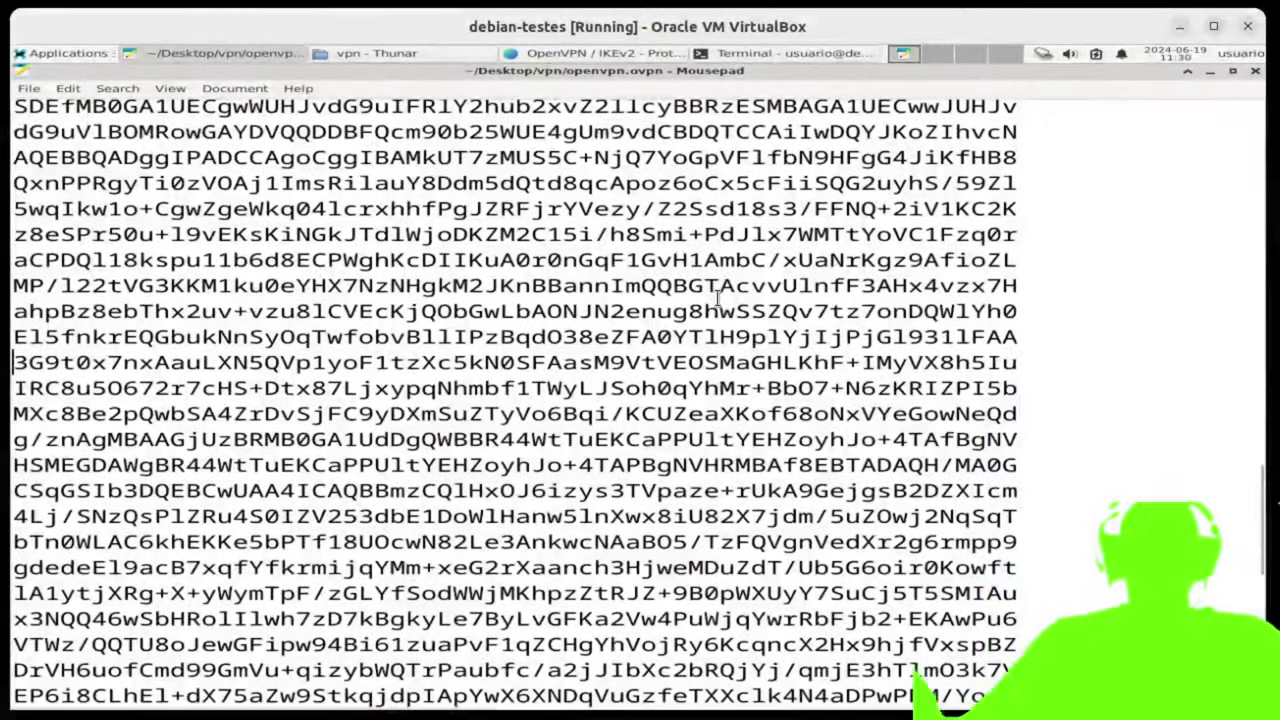
scroll(948, 474, "up", 8)
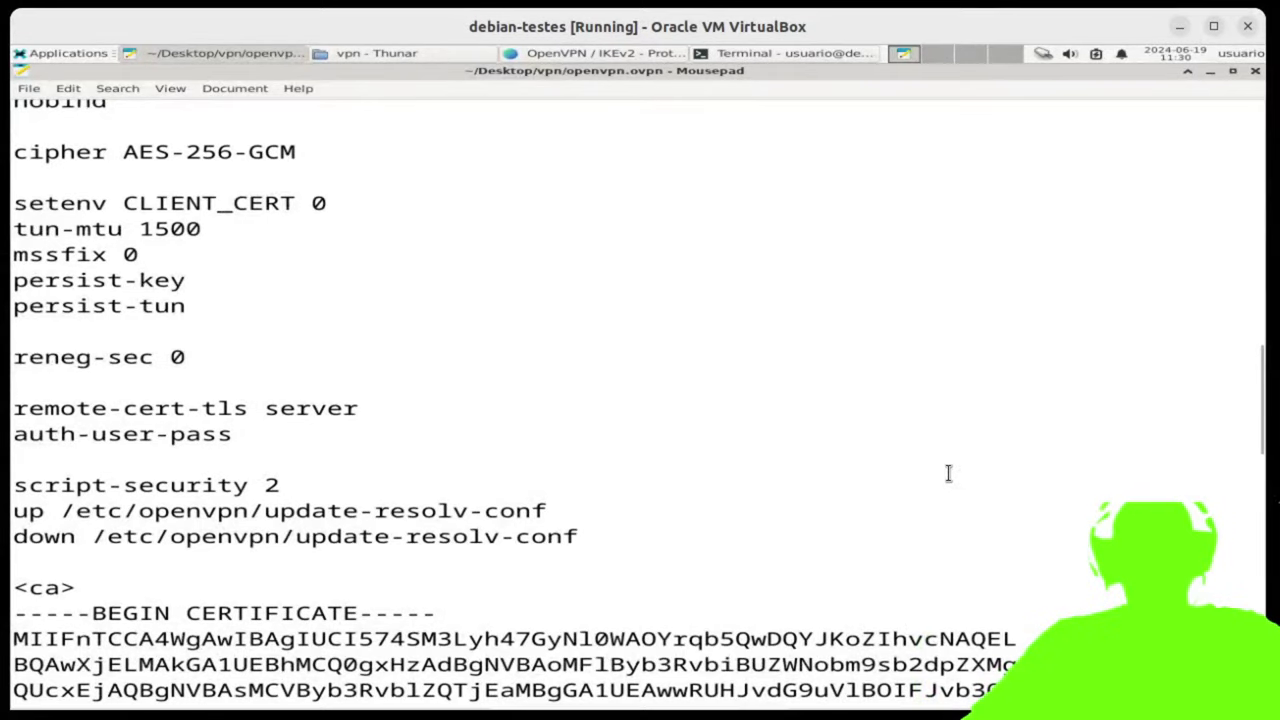
scroll(948, 474, "up", 18)
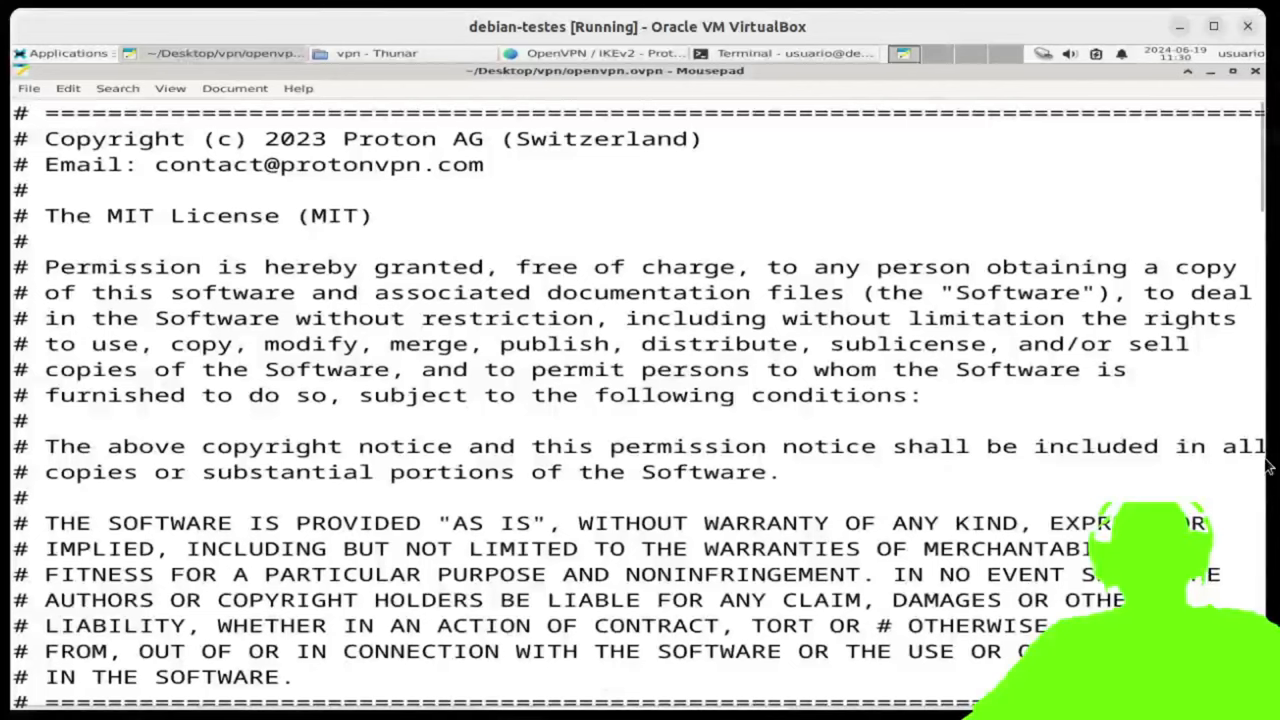
- Close openvpn.ovpn, switch to the terminal, and copy the /home/usuario/Desktop/vpn path from the pwd output
left_click(1255, 71)
left_click(901, 331)
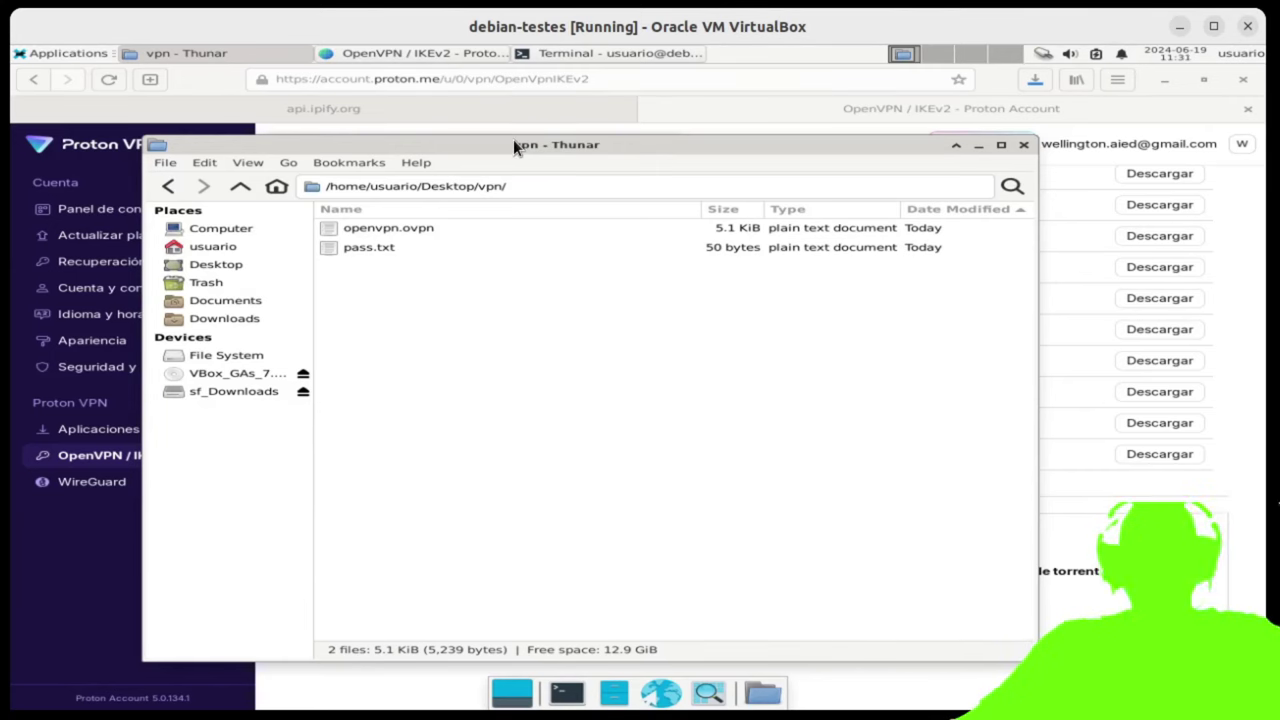
left_click(572, 52)
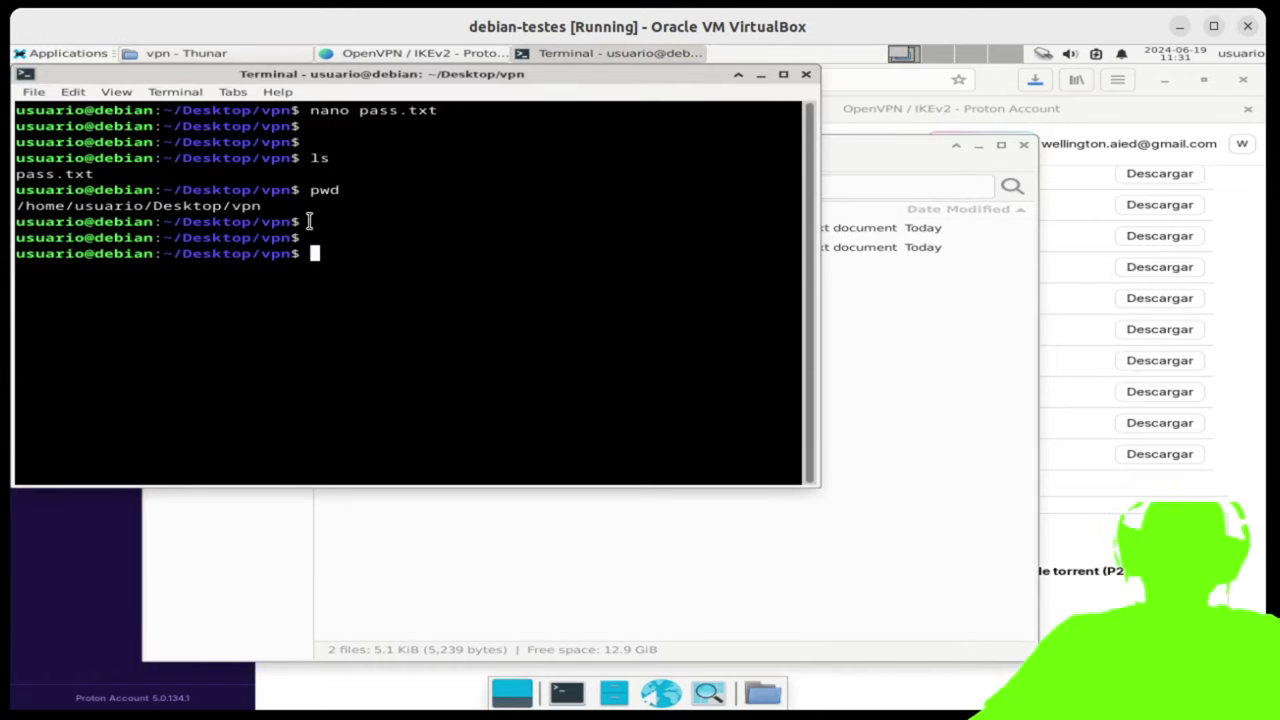
left_click_drag(261, 205, 16, 210)
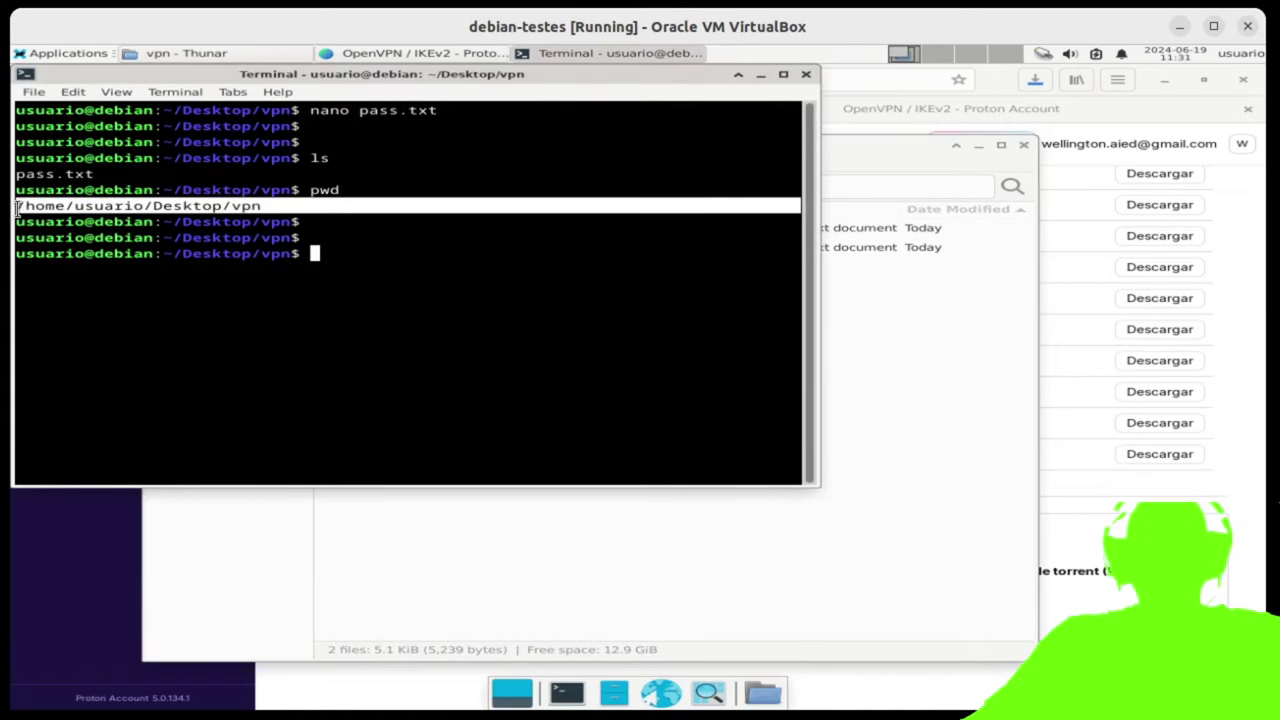
right_click(43, 208)
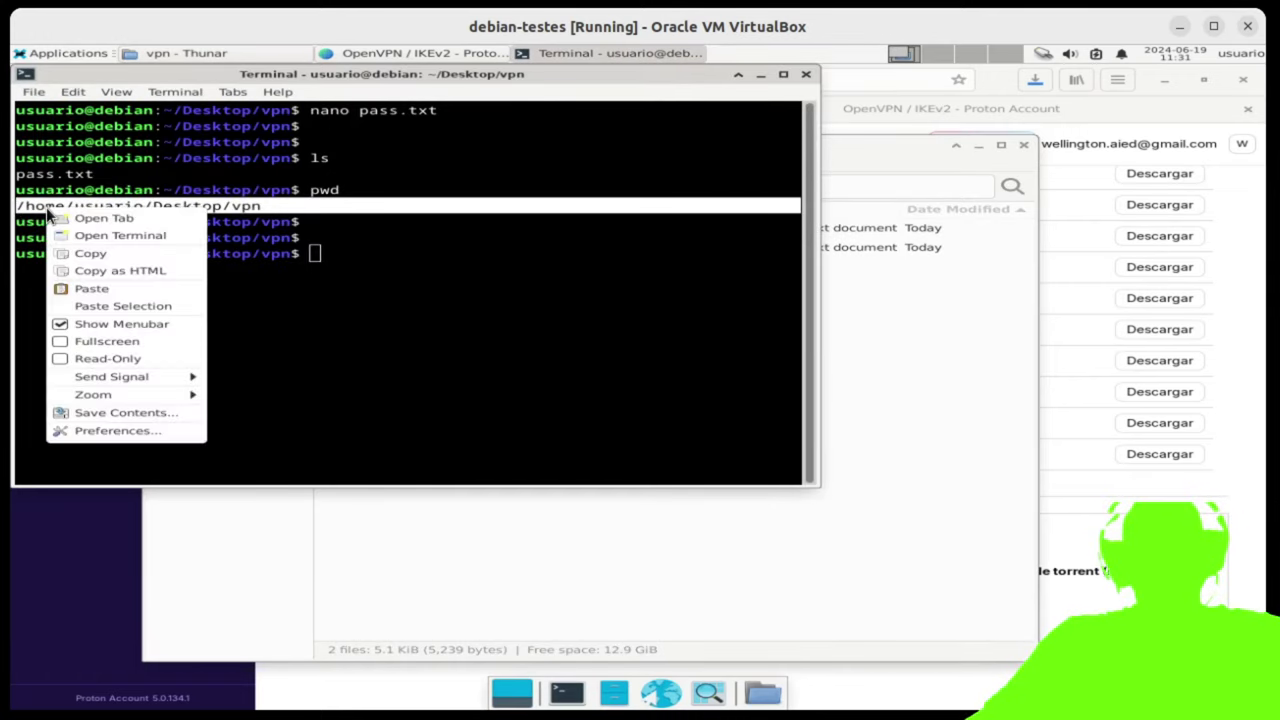
left_click(114, 248)
left_click(199, 202)
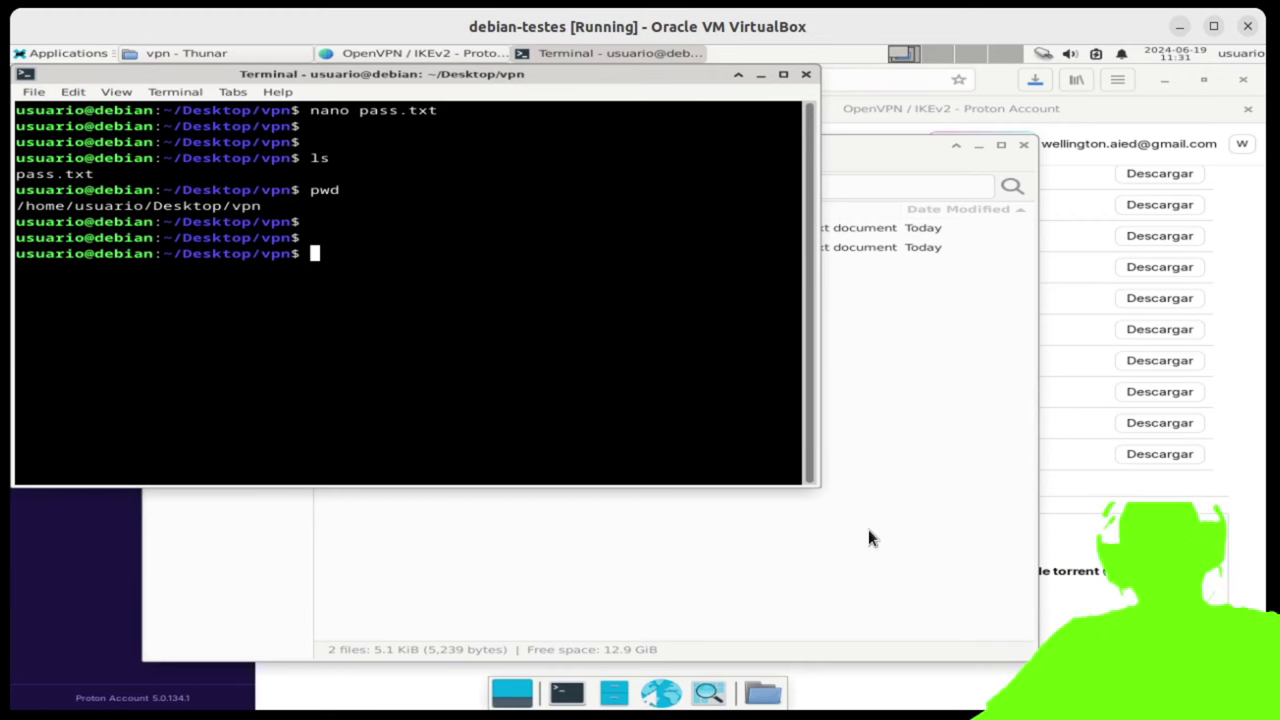
- Maximize the terminal and list the running OpenVPN processes with ps aux | grep openvpn
left_click(783, 75)
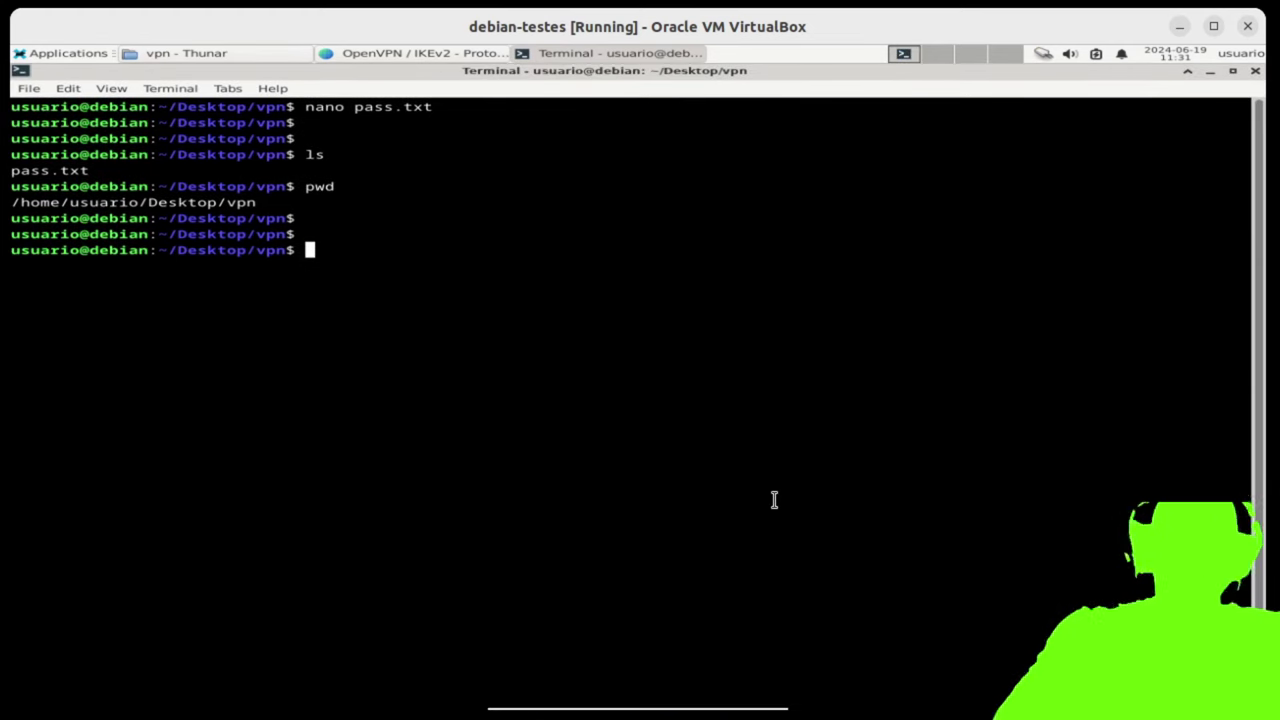
key("ctrl+alt+Right")
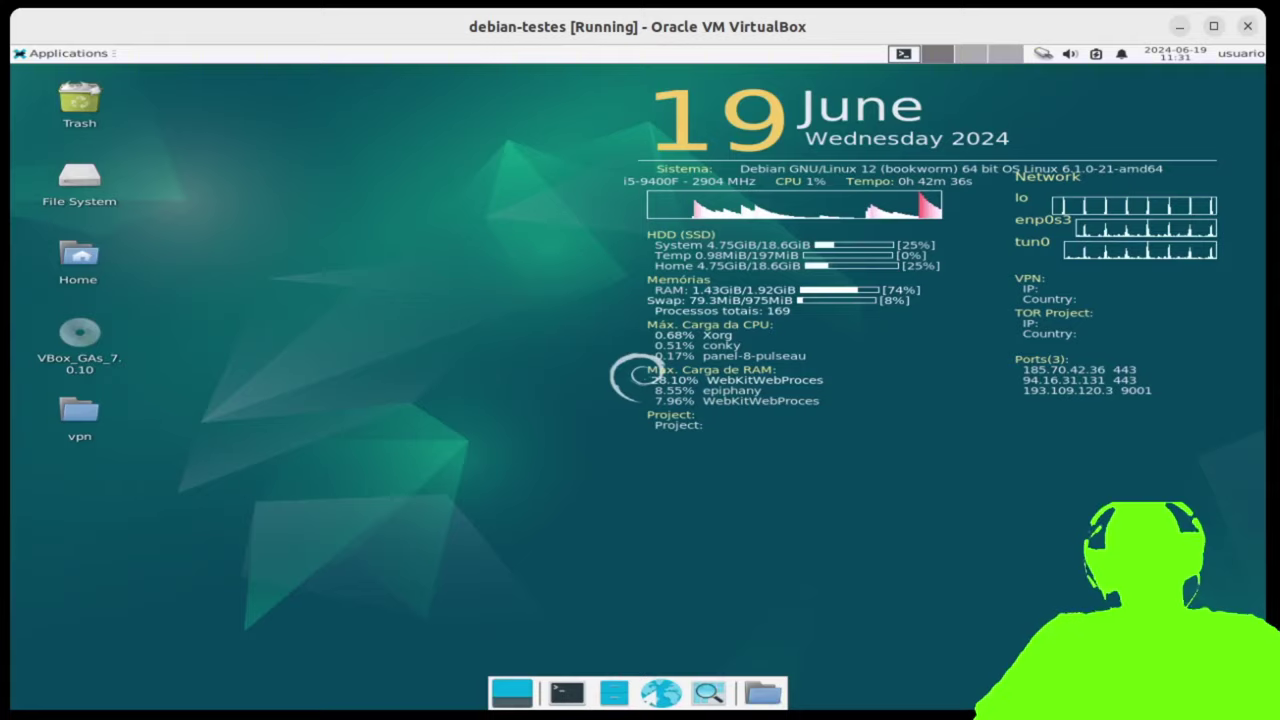
key("ctrl+alt+Left")
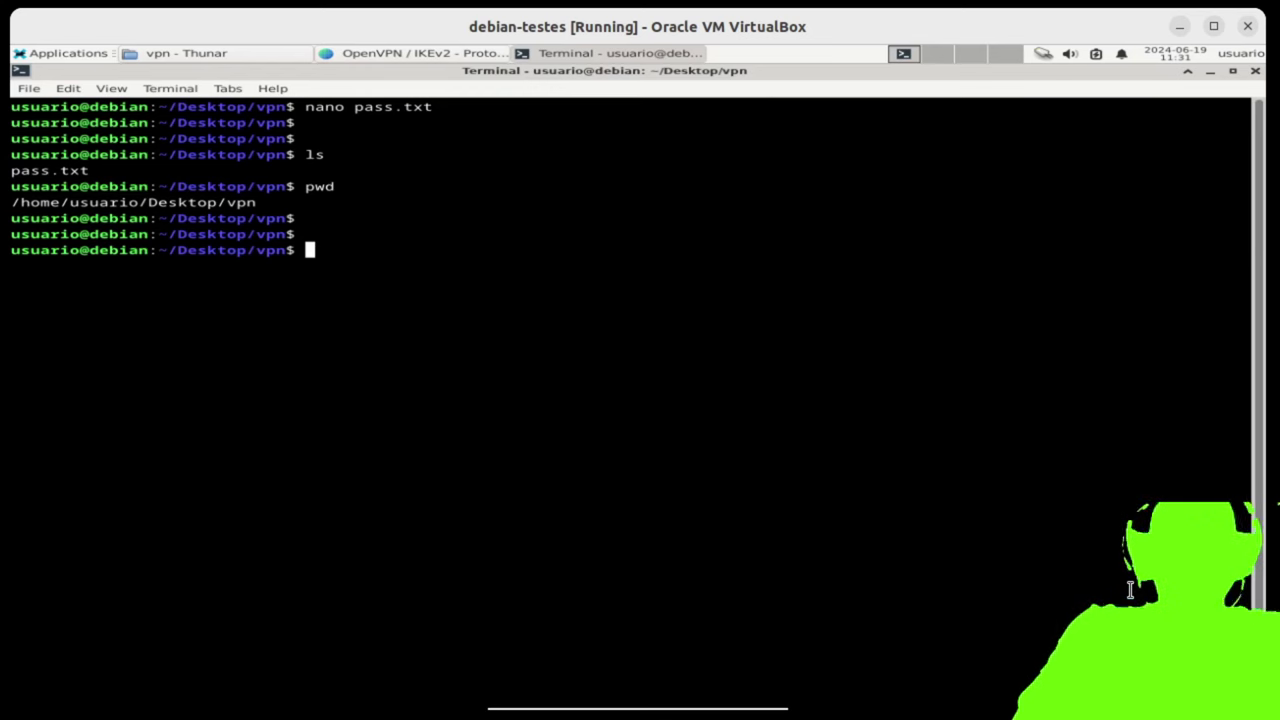
type("ps aux ")
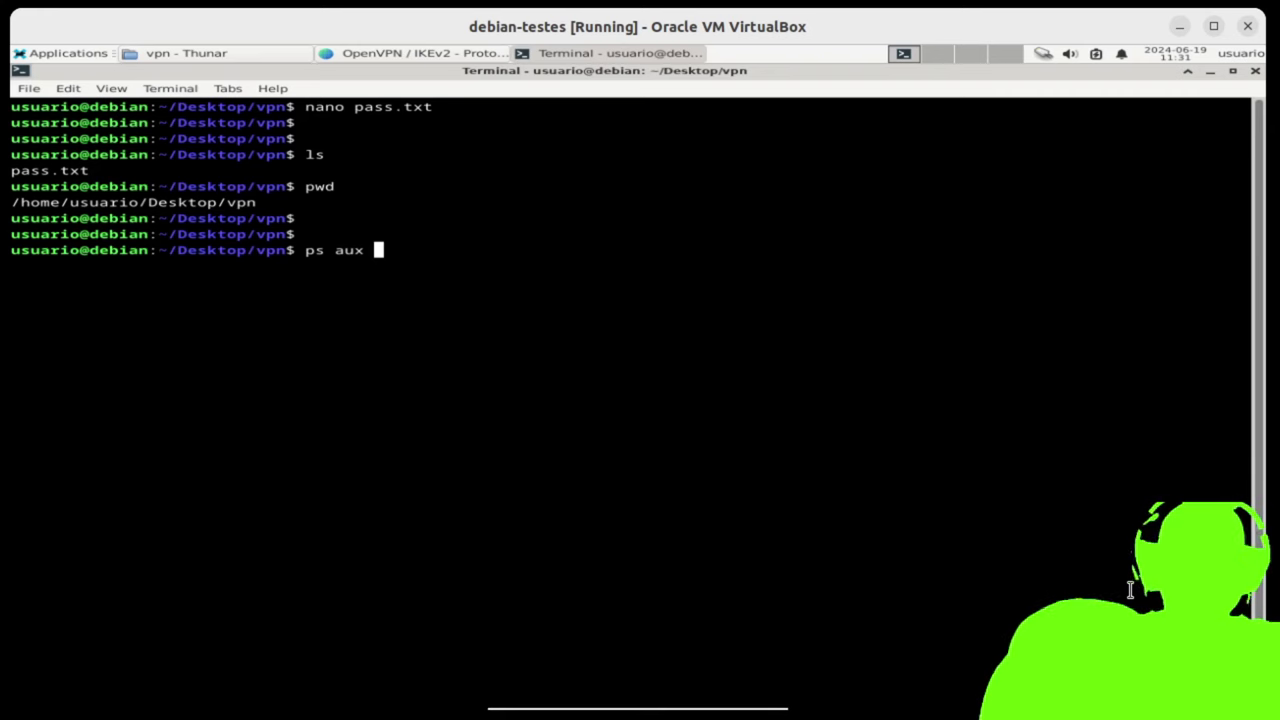
type("| grep op")
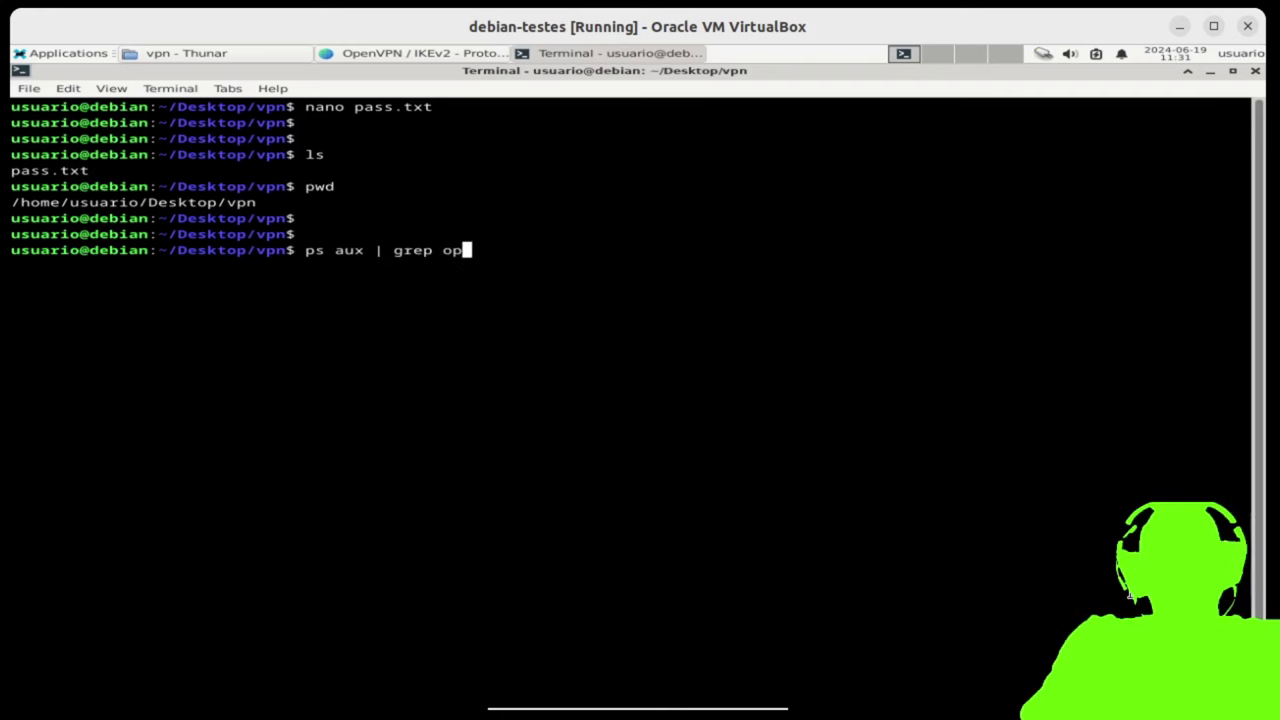
type("envpn")
key("Return")
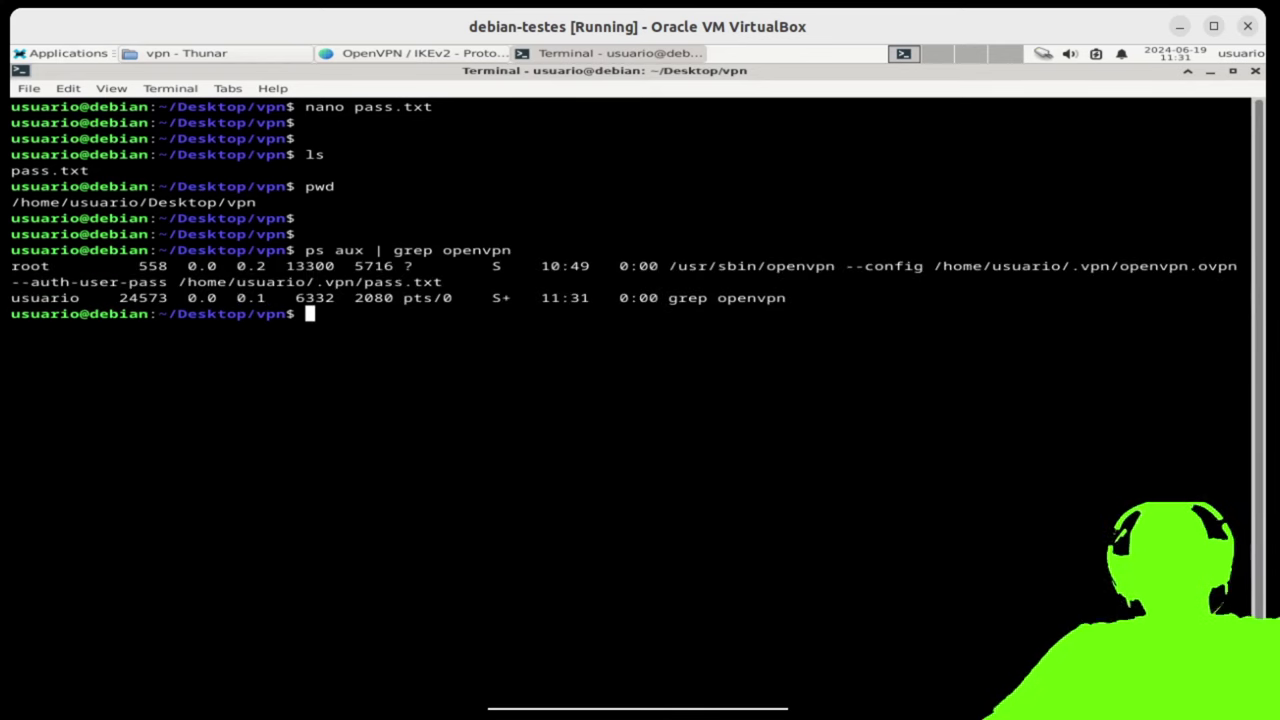
- Copy the full /usr/sbin/openvpn command with its --config and --auth-user-pass arguments from the process list
left_click_drag(449, 282, 673, 271)
right_click(673, 270)
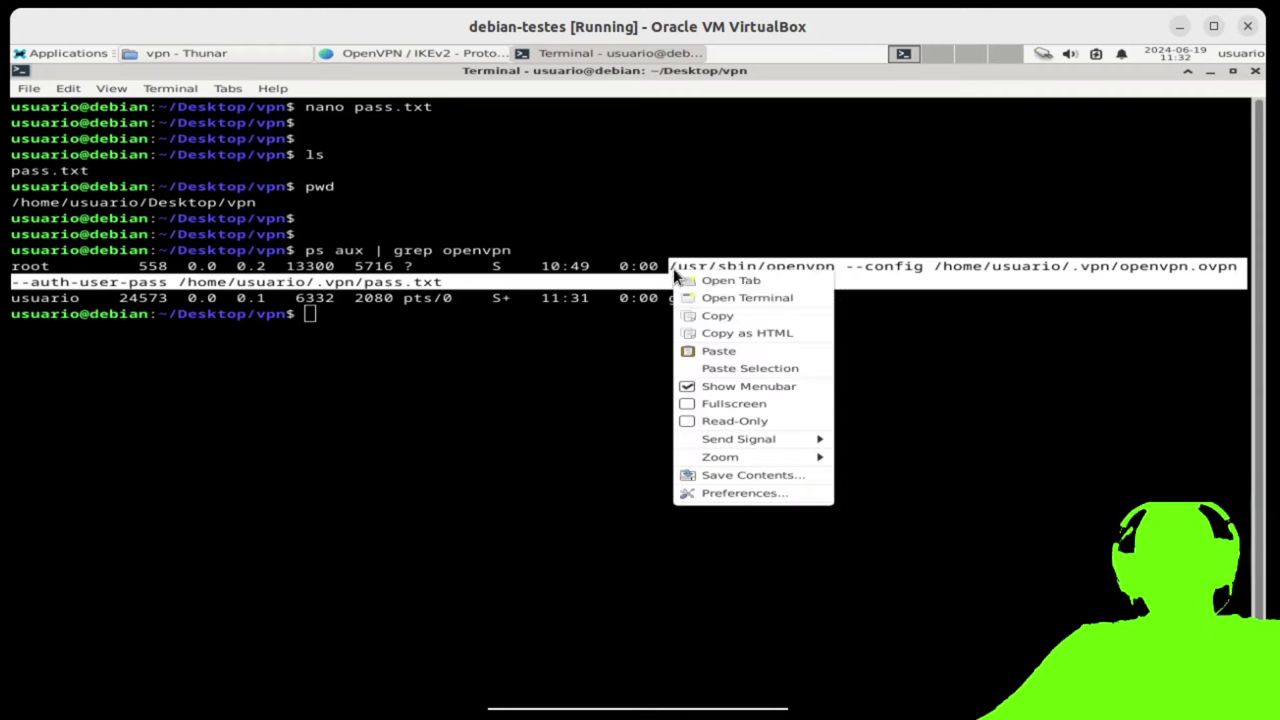
left_click(738, 321)
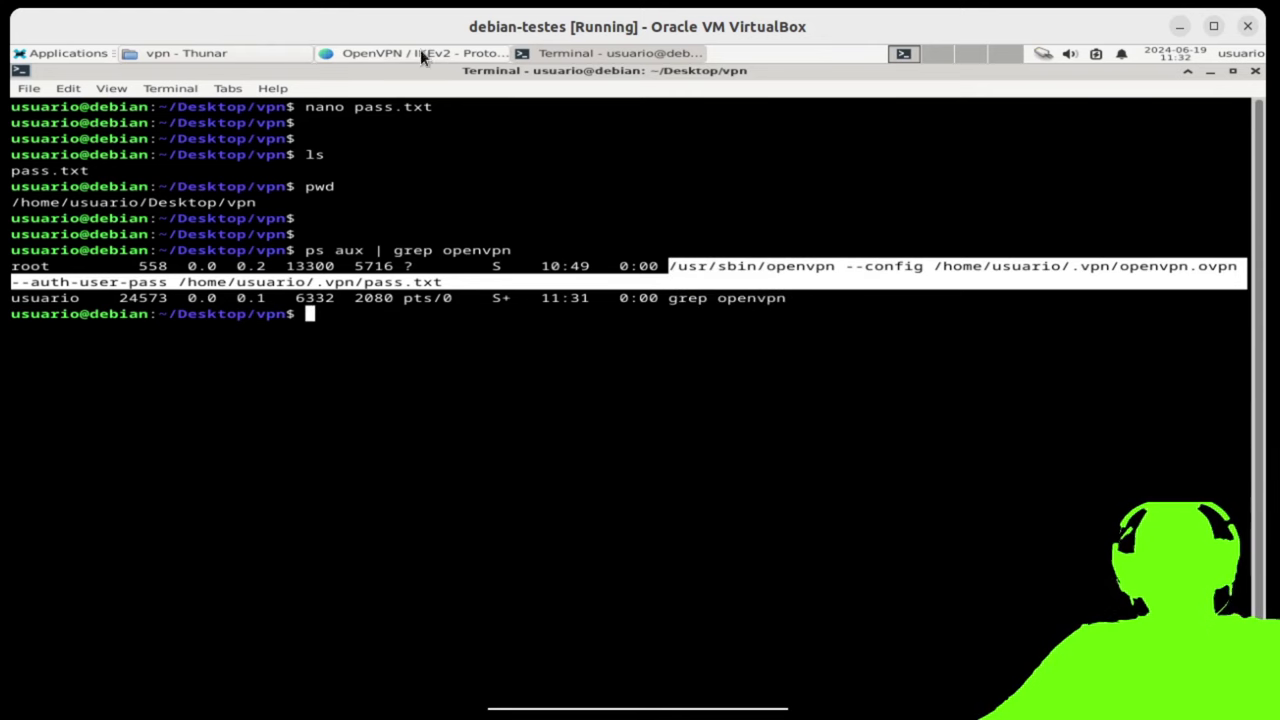
- Open a new blank document in Mousepad and paste the copied openvpn command into it
left_click(231, 60)
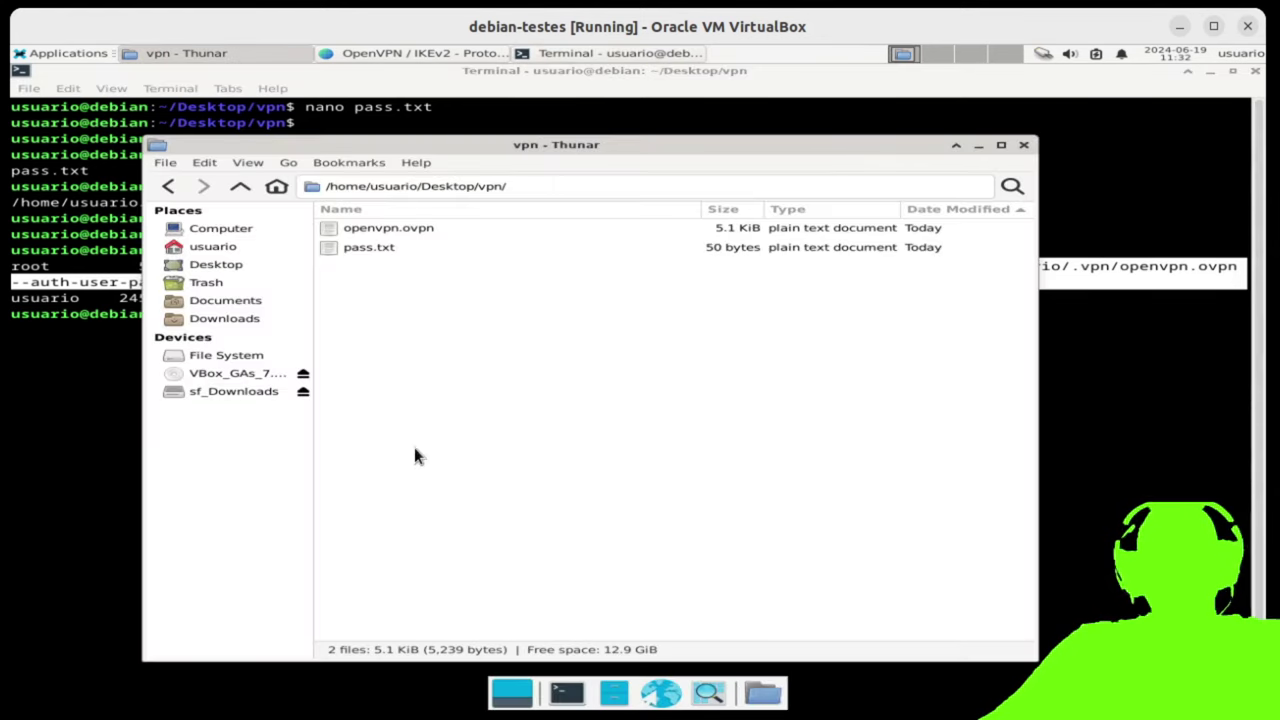
left_click(31, 87)
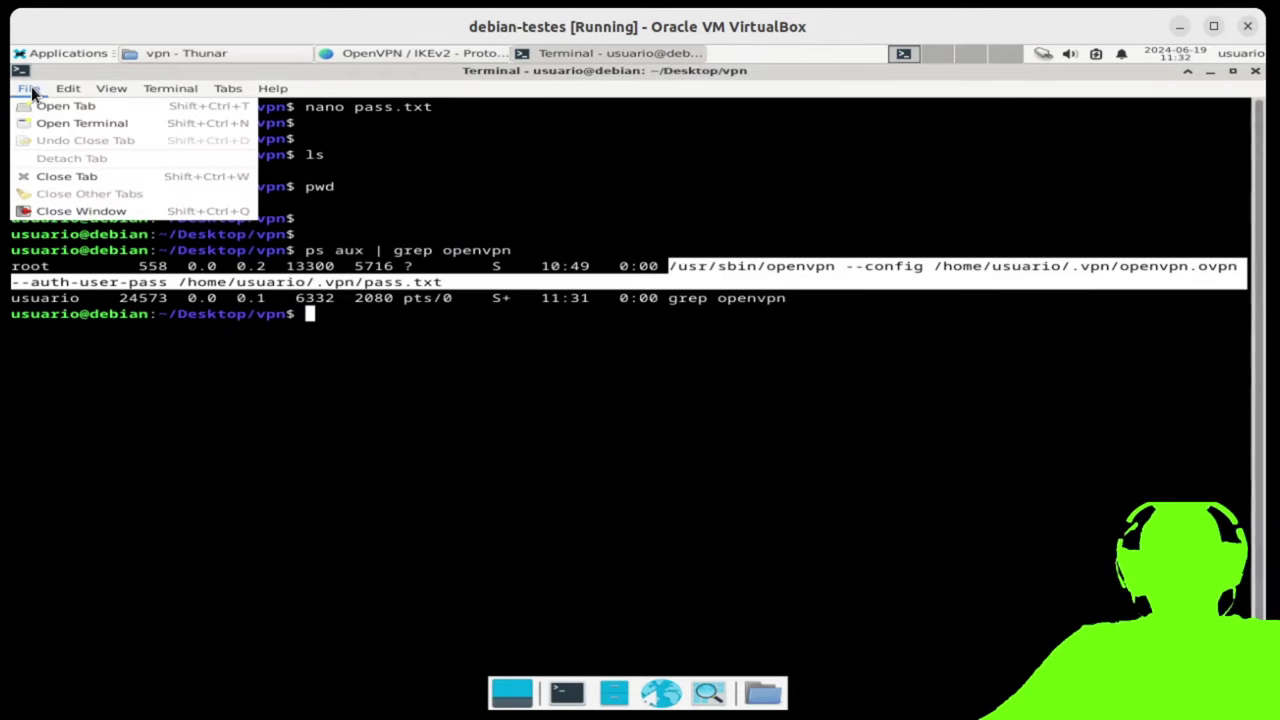
left_click(165, 235)
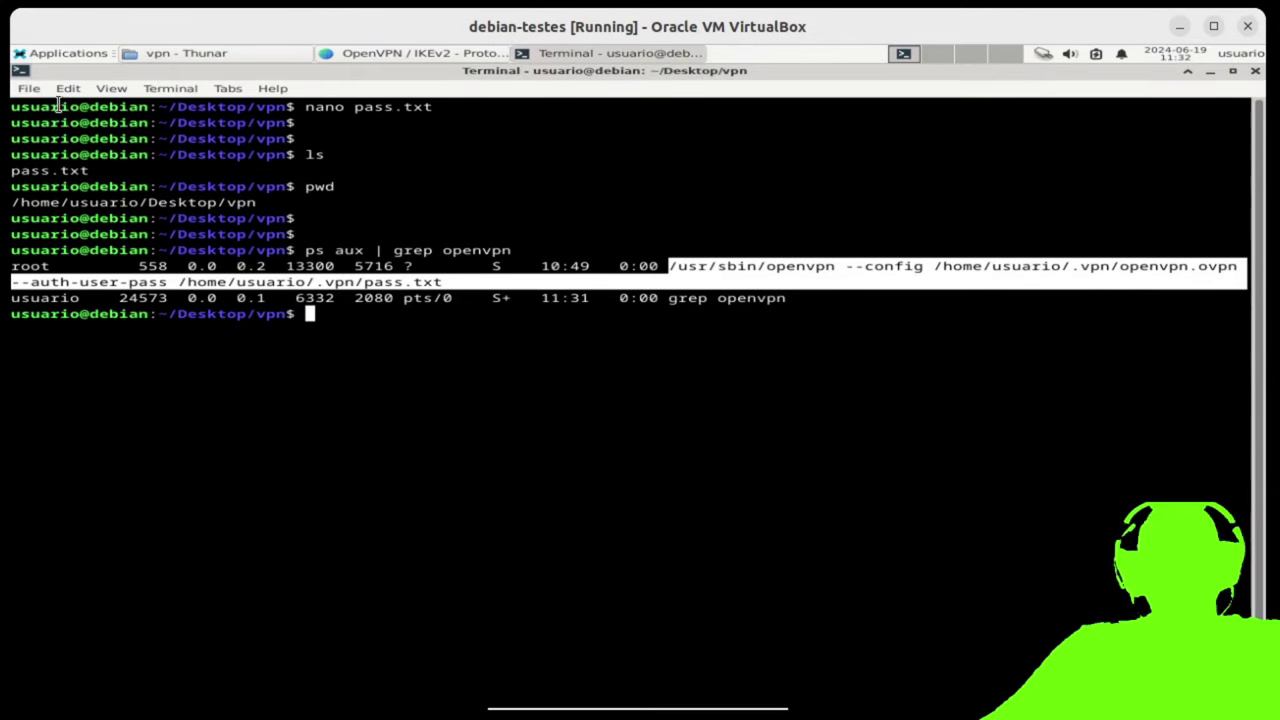
left_click(59, 48)
mouse_move(112, 184)
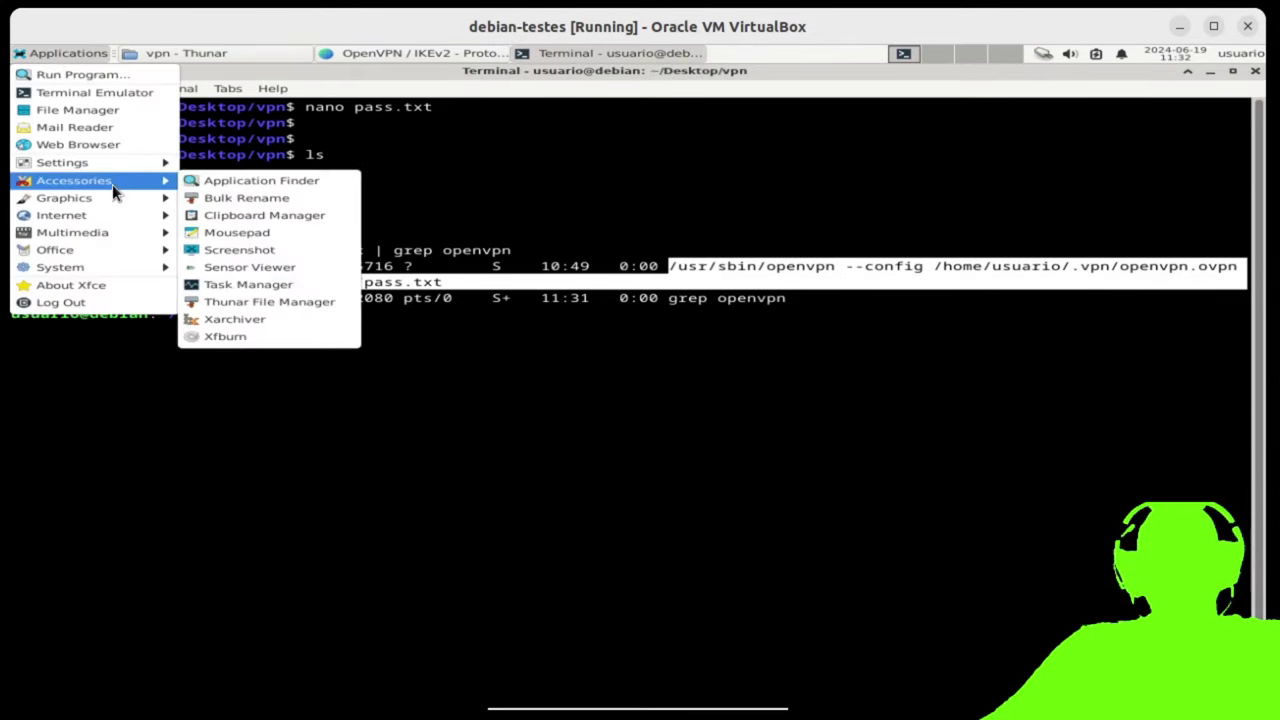
left_click(274, 231)
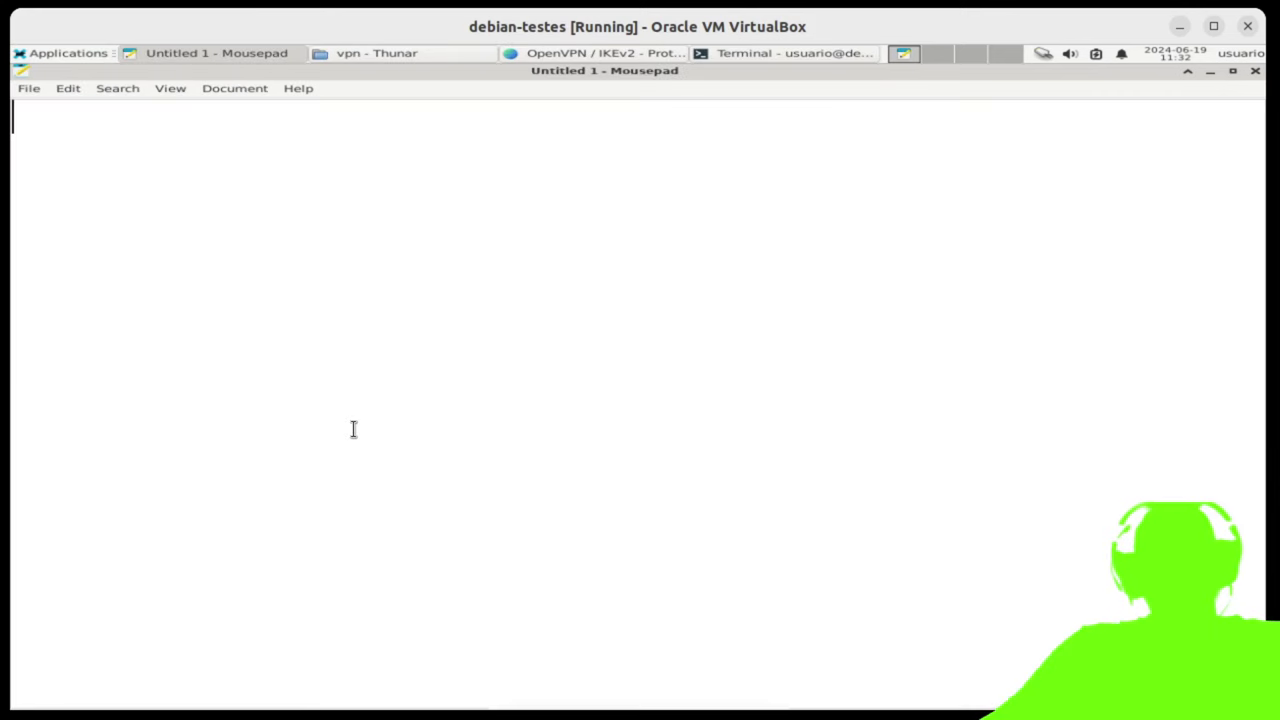
key("ctrl+v")
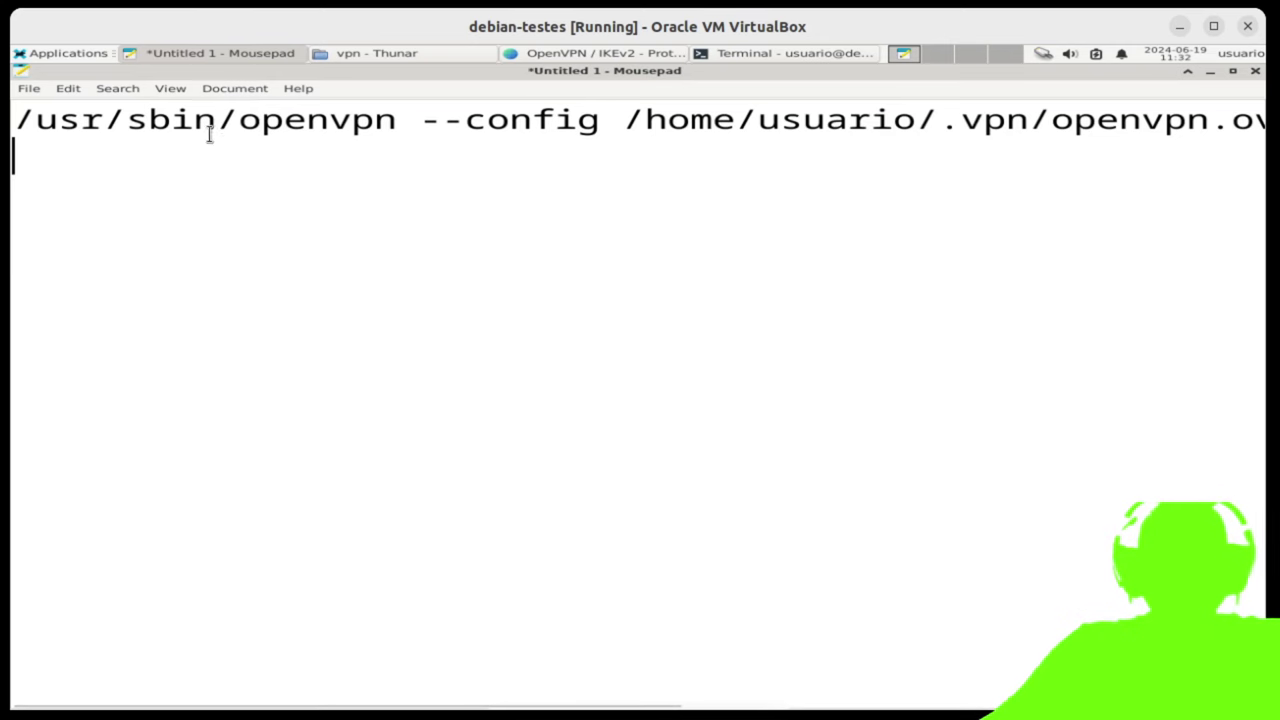
- Turn on line numbers in the Mousepad document and place the cursor at the start of the openvpn command
left_click(172, 89)
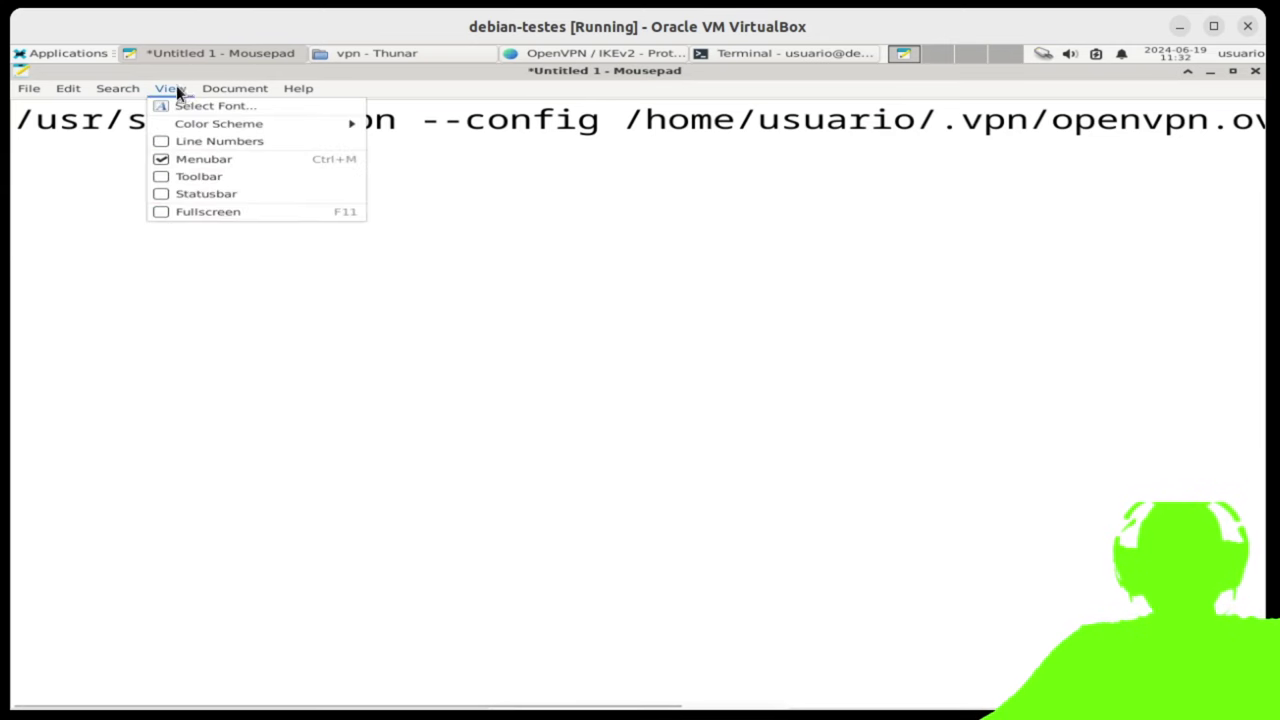
left_click(250, 146)
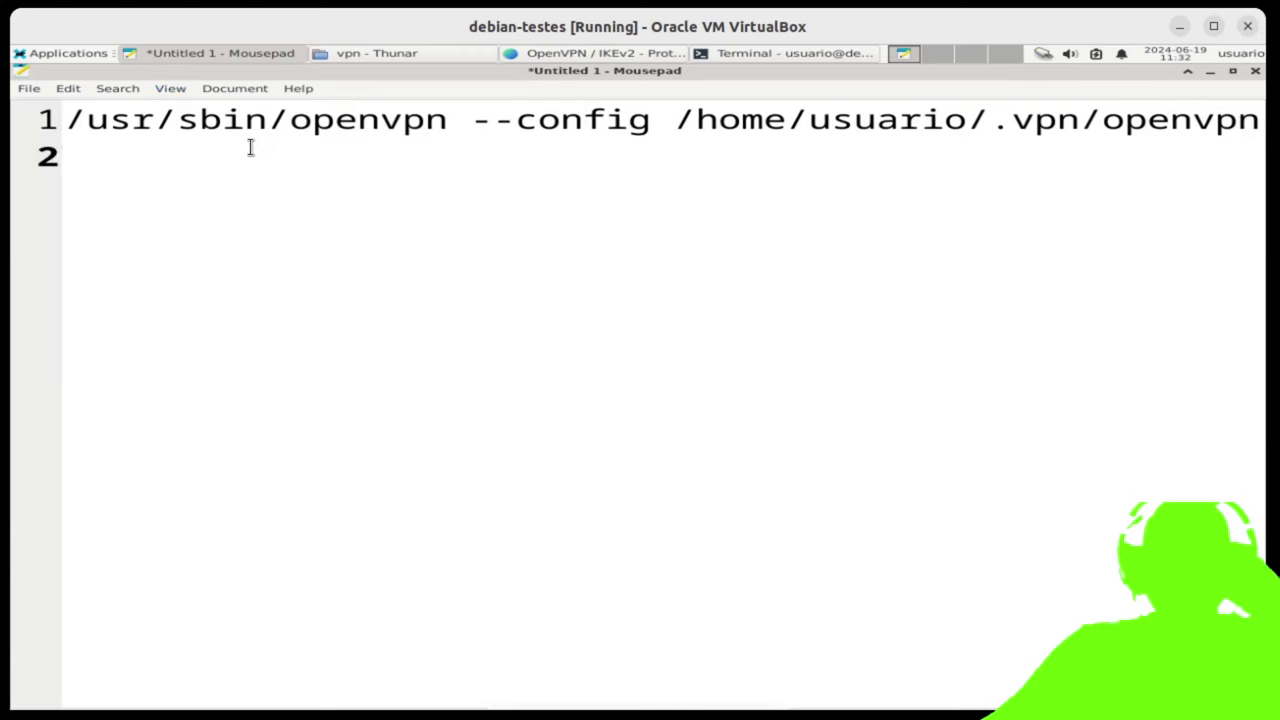
left_click(170, 94)
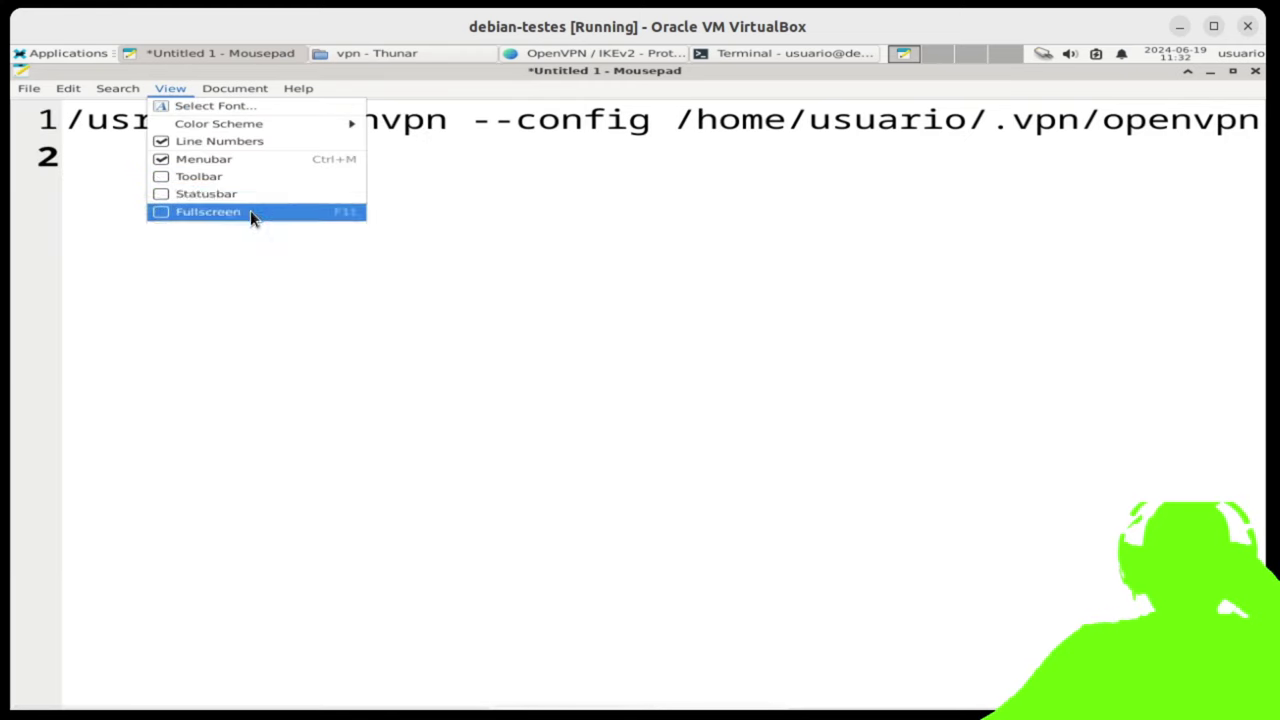
mouse_move(215, 94)
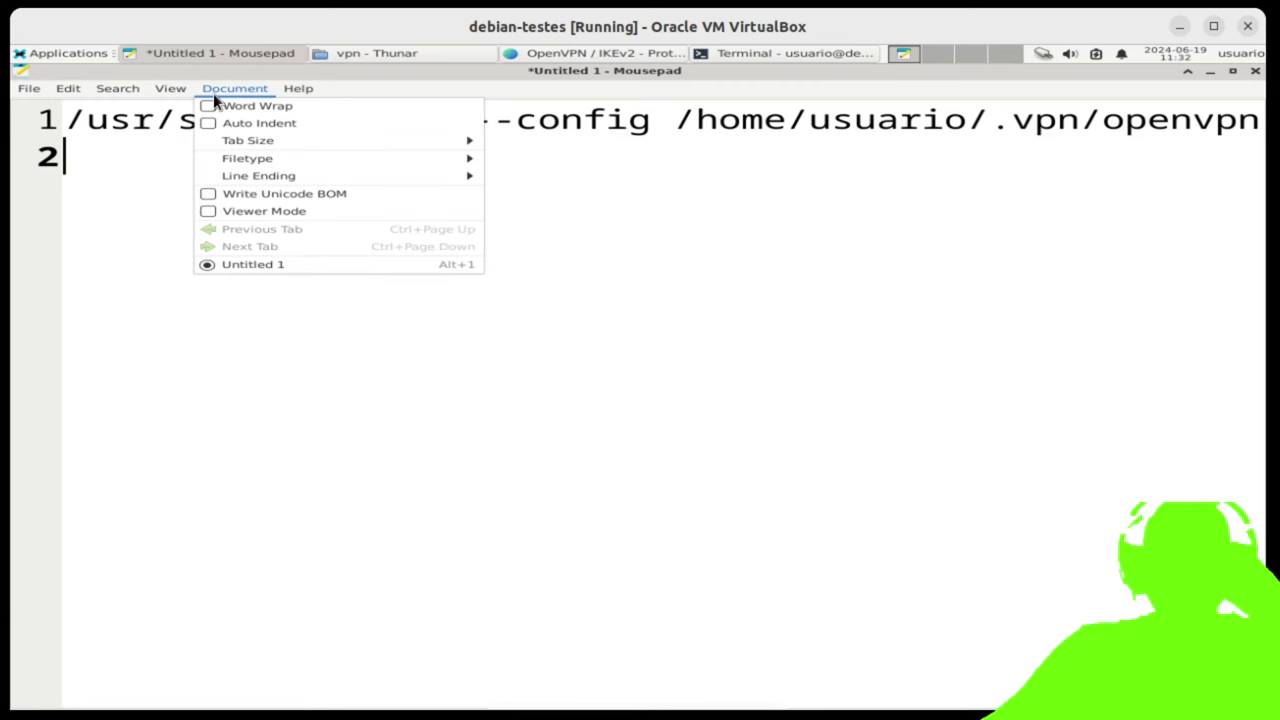
mouse_move(303, 160)
left_click(867, 328)
left_click(110, 121)
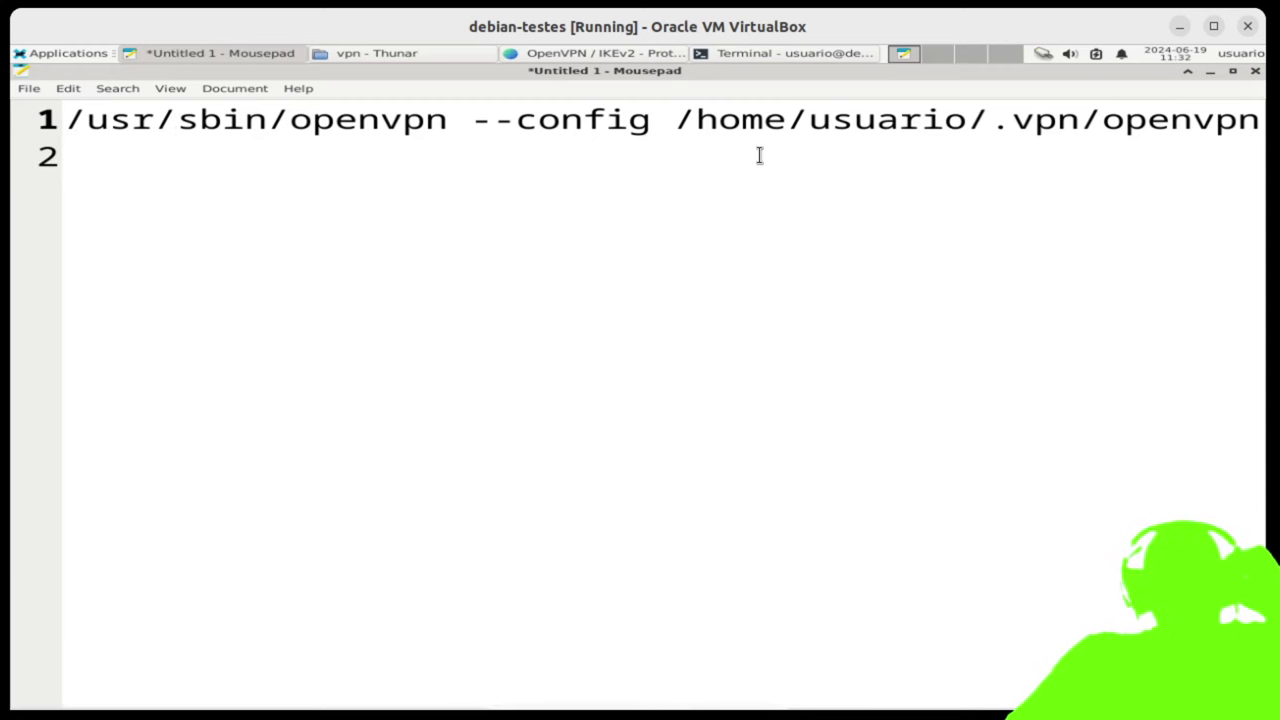
- Examine the /usr/sbin/openvpn program path at the start of the command on line 1
key("Right")
key("Right")
key("Right")
key("Right")
key("Right")
key("Right")
key("Right")
key("Right")
key("Right")
key("Right")
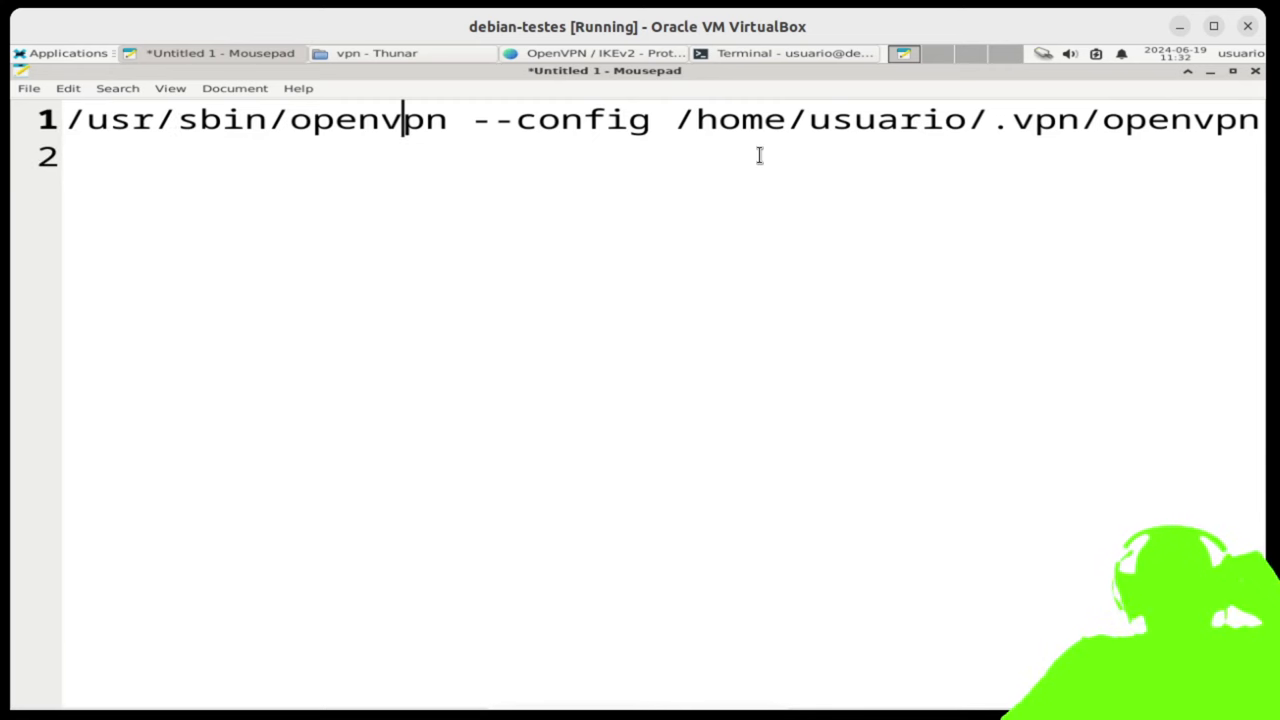
key("shift+Left")
key("shift+Left")
key("shift+Left")
key("shift+Left")
key("shift+Left")
key("shift+Left")
key("Left")
- Write the command sudo apt install openvpn -y on line 4, below the openvpn command
key("Down")
key("Return")
key("Return")
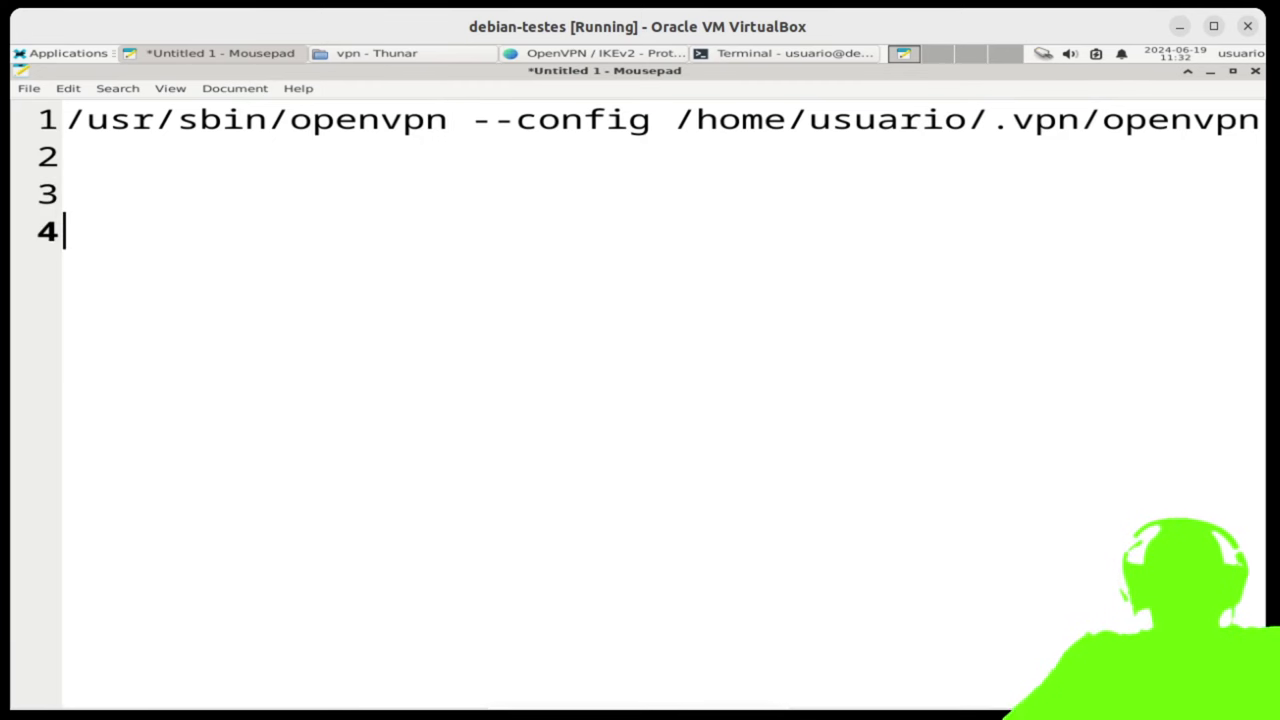
type("a")
key("BackSpace")
type("su")
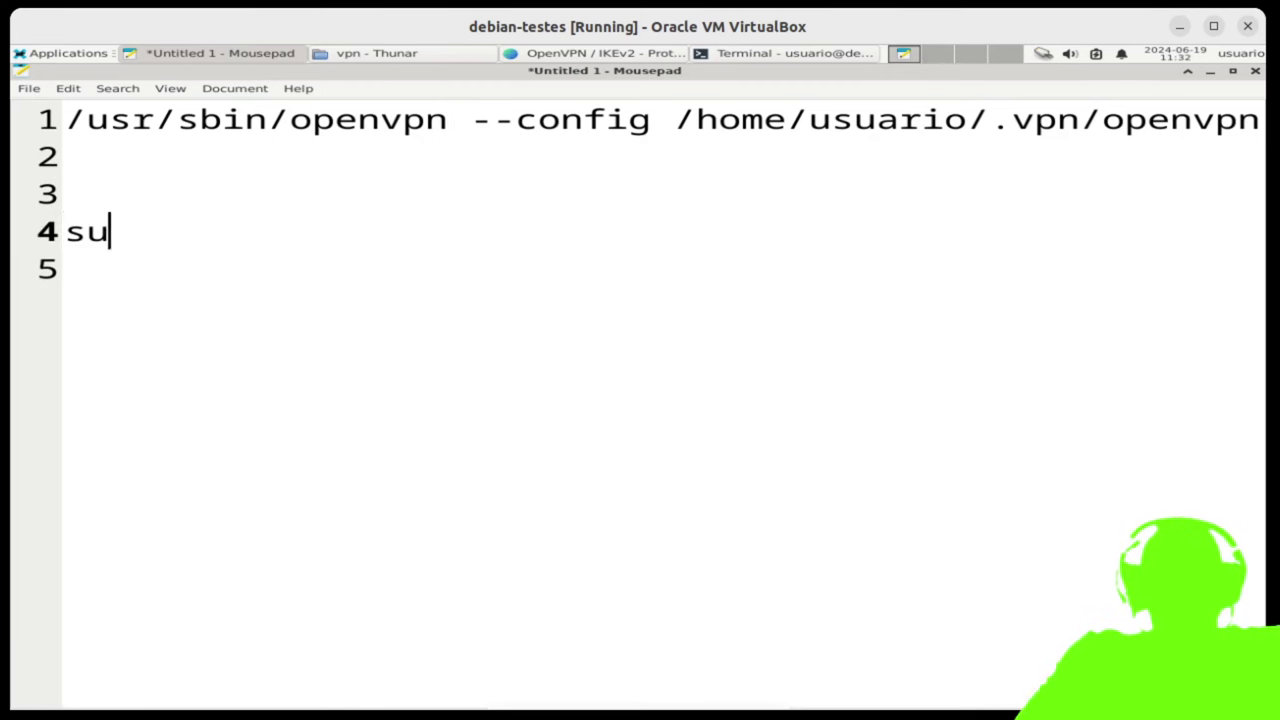
type("do pat in")
key("BackSpace")
key("BackSpace")
key("BackSpace")
key("BackSpace")
key("BackSpace")
key("BackSpace")
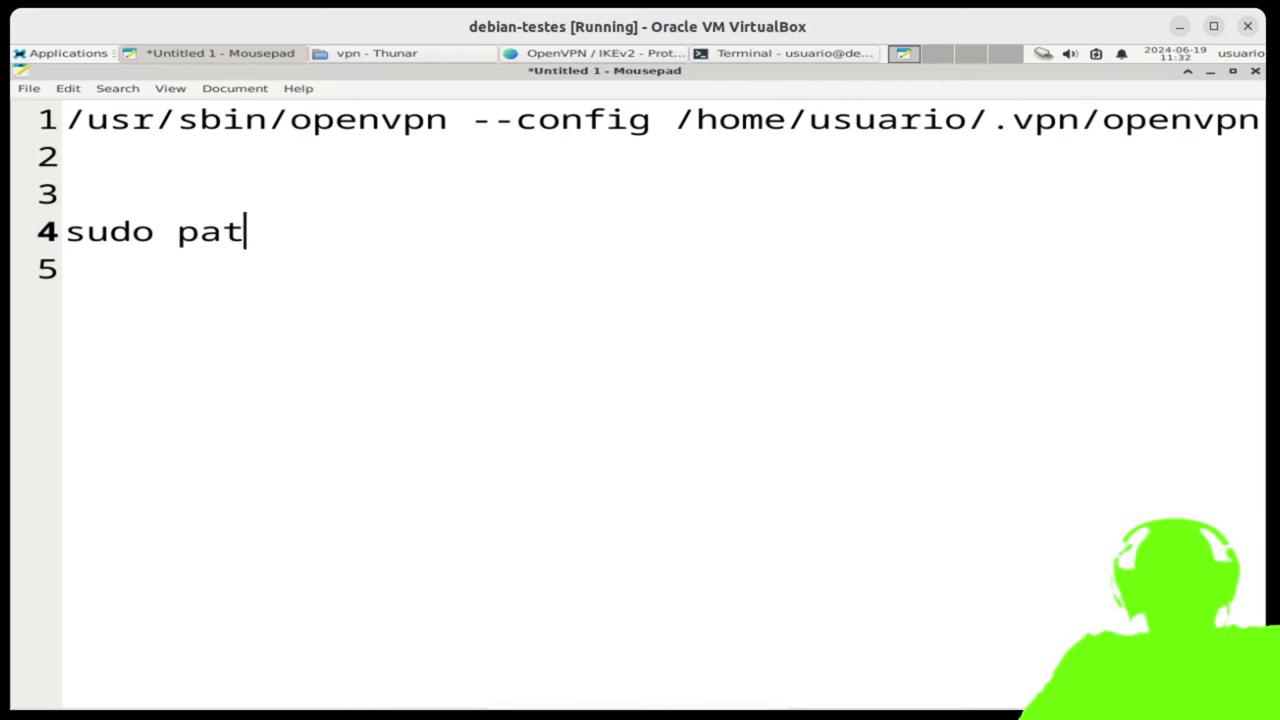
type("apt install o")
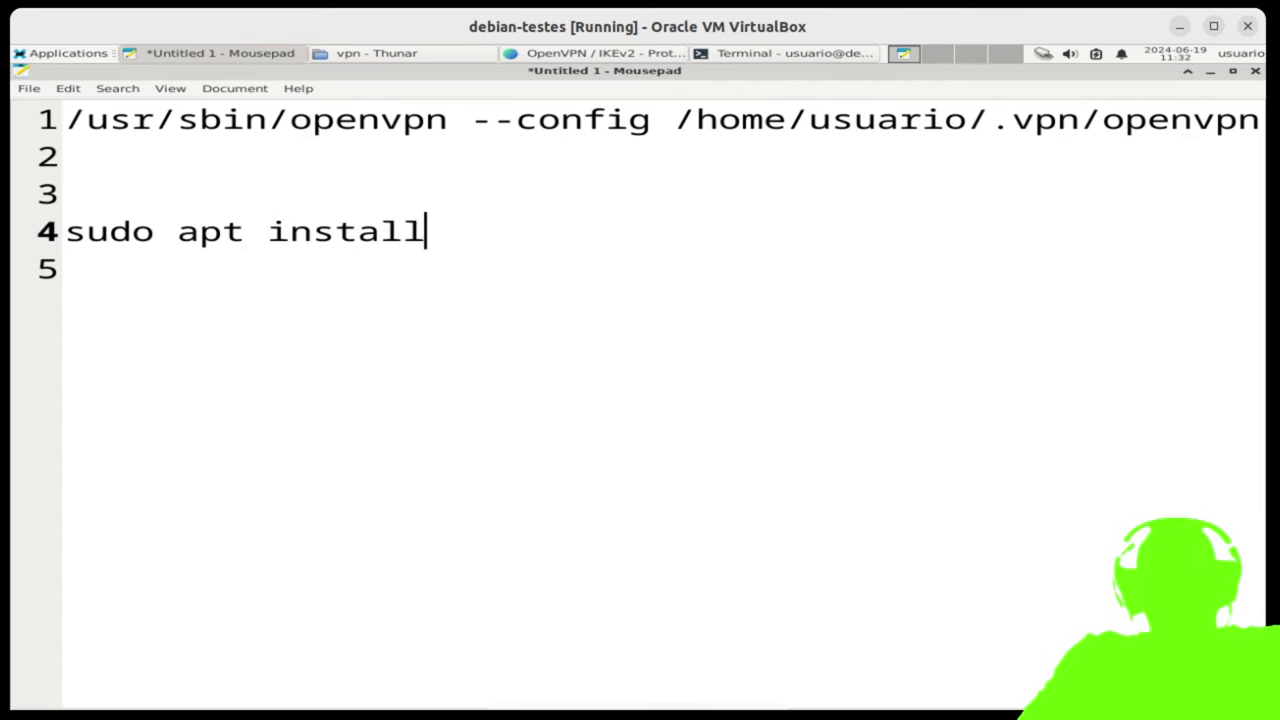
key("BackSpace")
type("oipe")
key("BackSpace")
key("BackSpace")
key("BackSpace")
type("penvpn -y")
- Insert the command sudo apt update -y on its own line above the install command
key("Up")
key("Return")
type("sudo apt update -y")
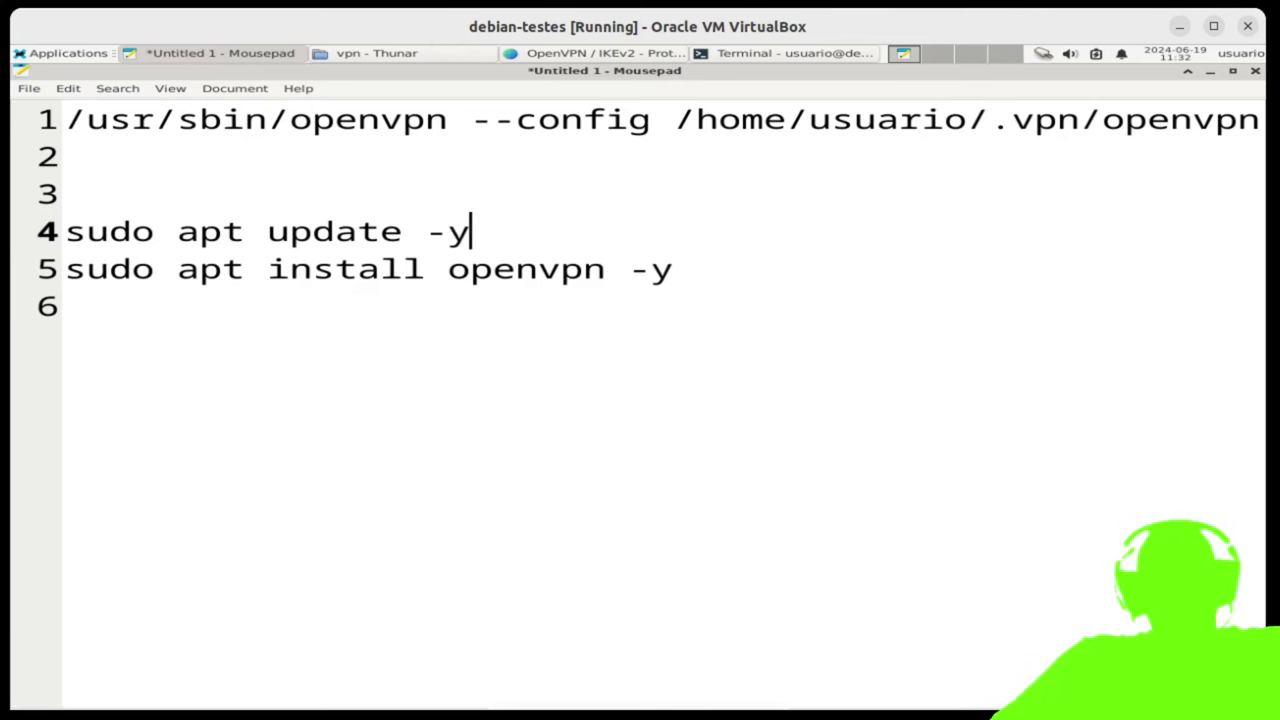
- Cut both sudo apt command lines out of the document
left_click(704, 270)
left_click_drag(704, 270, 15, 242)
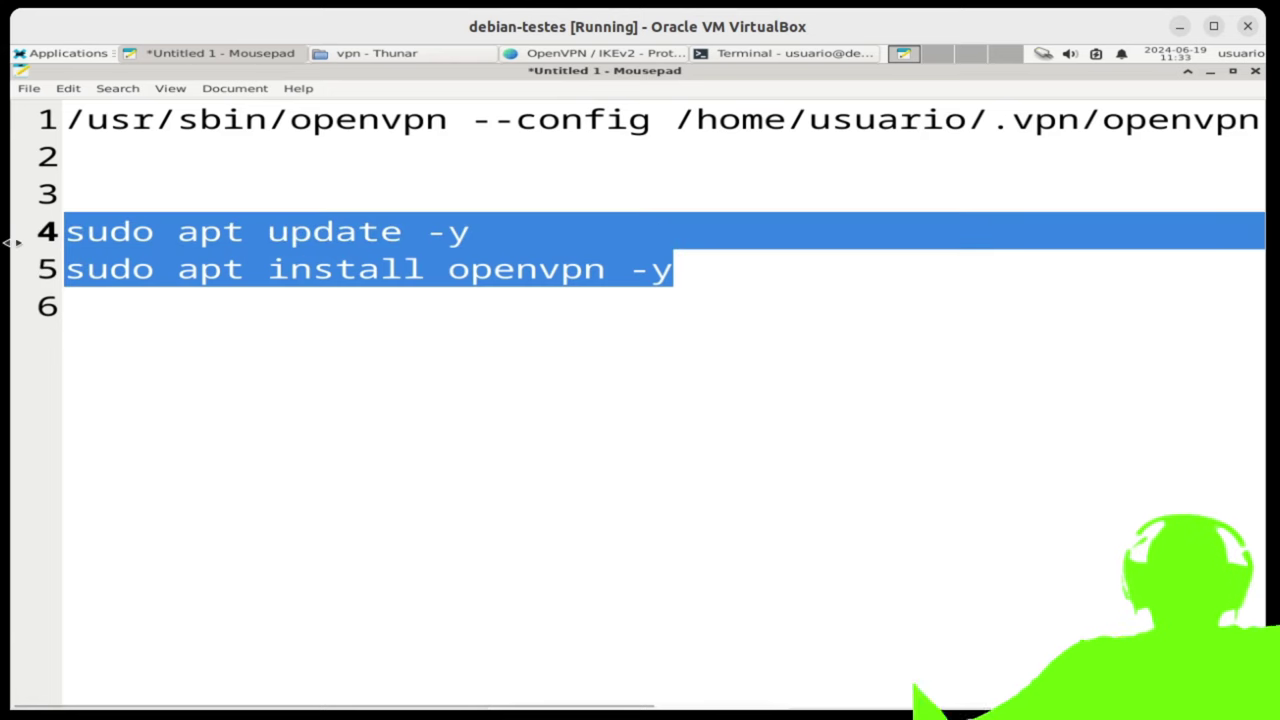
key("ctrl+x")
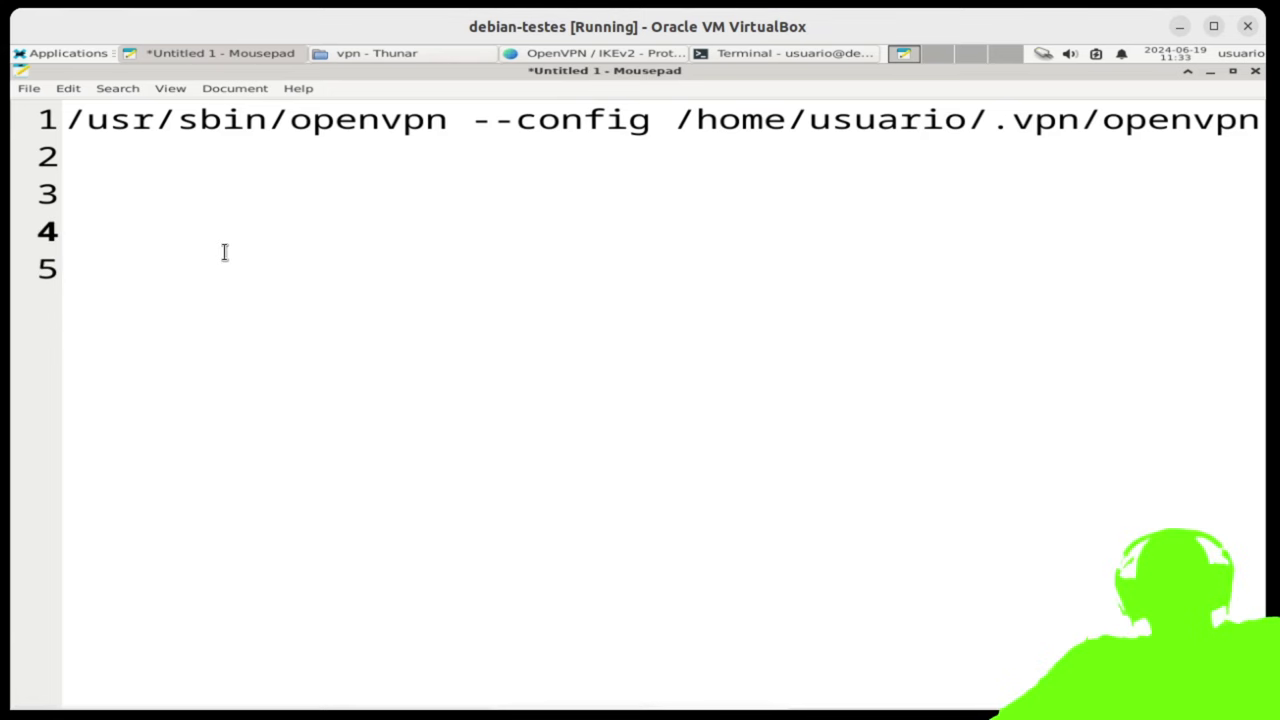
- Examine the --config option that follows /usr/sbin/openvpn on line 1
left_click(471, 128)
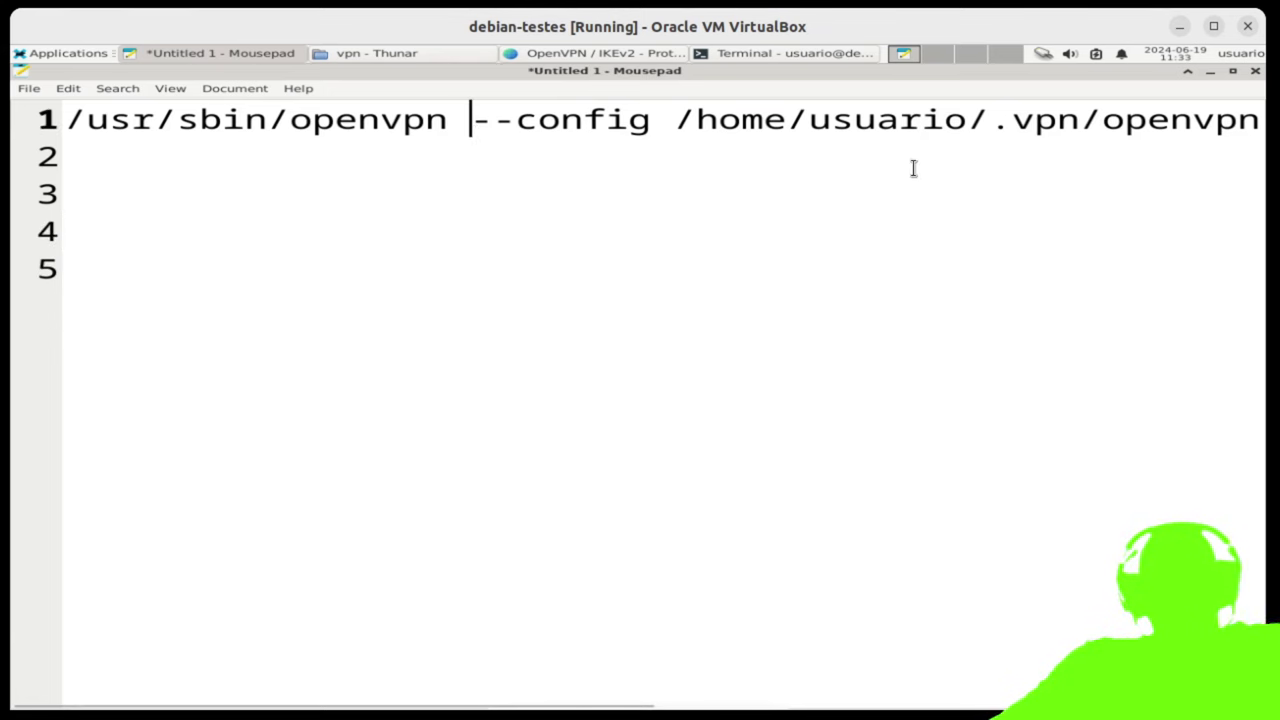
key("shift+Right")
key("shift+Right")
key("shift+Right")
key("shift+Right")
key("shift+Right")
key("shift+Right")
key("shift+Right")
key("shift+Right")
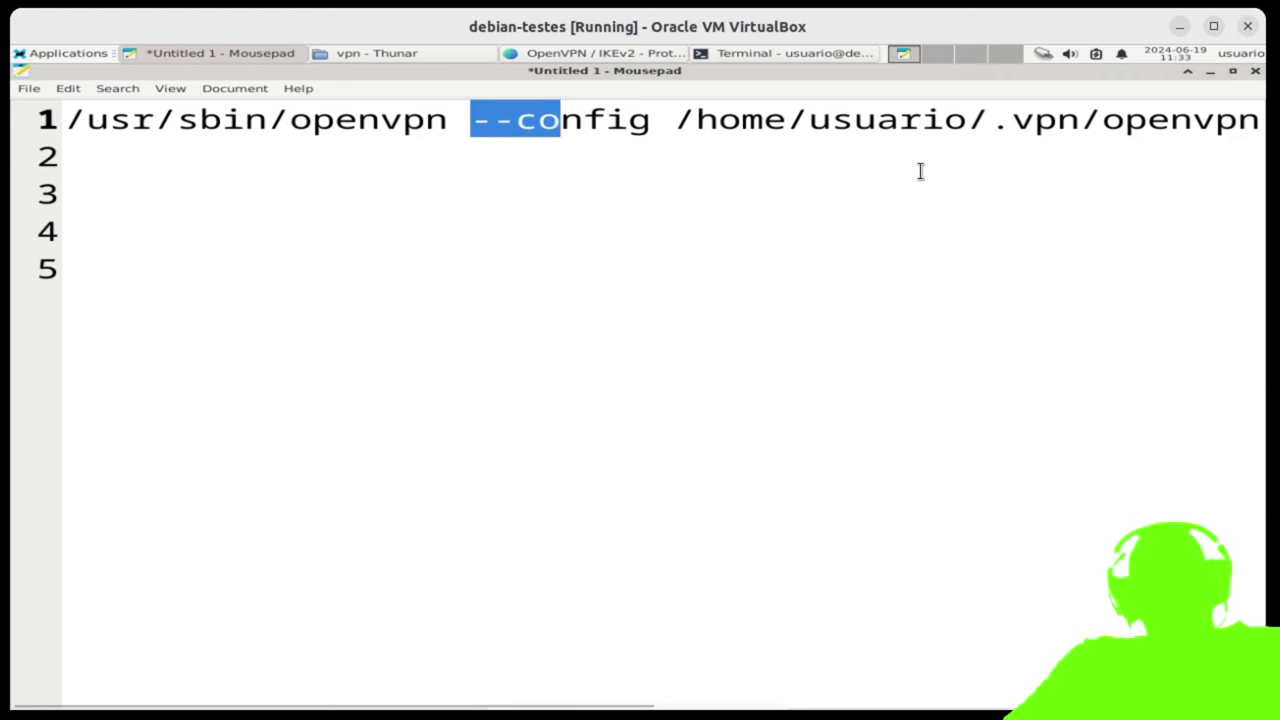
- Switch to the terminal and copy the /home/usuario/Desktop/vpn path from the pwd output
left_click(760, 52)
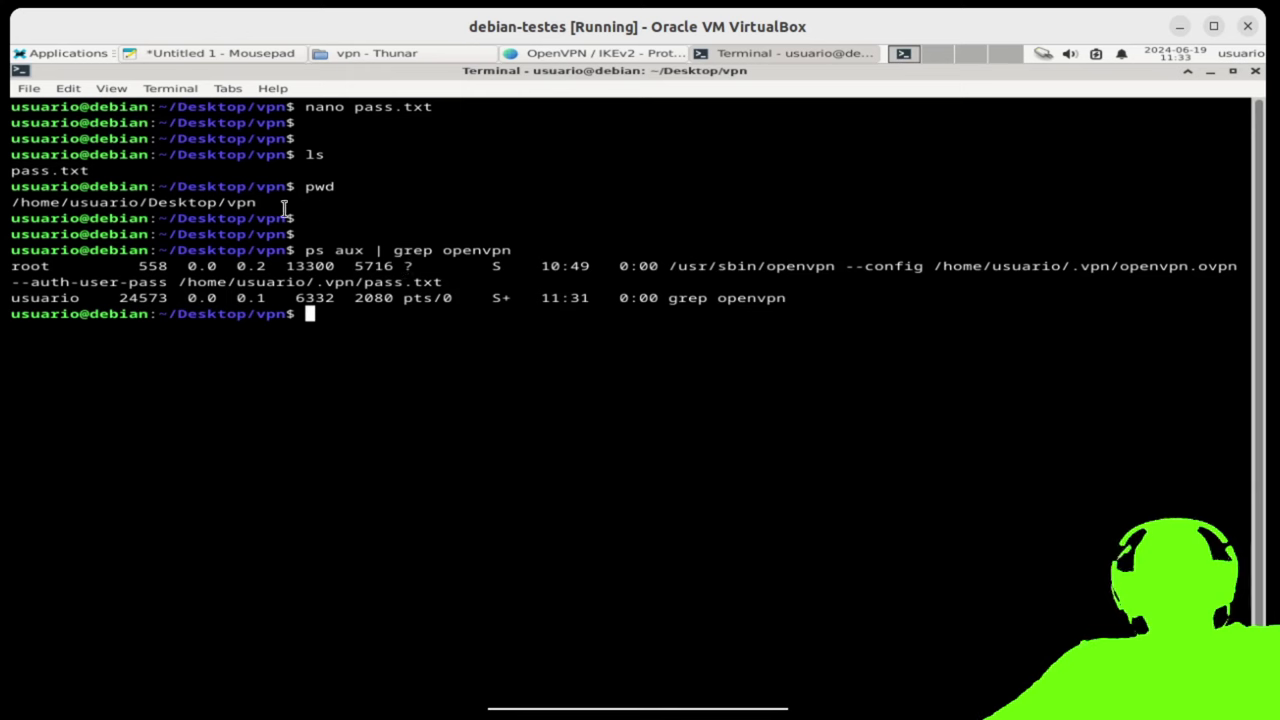
left_click_drag(255, 203, 19, 208)
left_click_drag(257, 205, 16, 203)
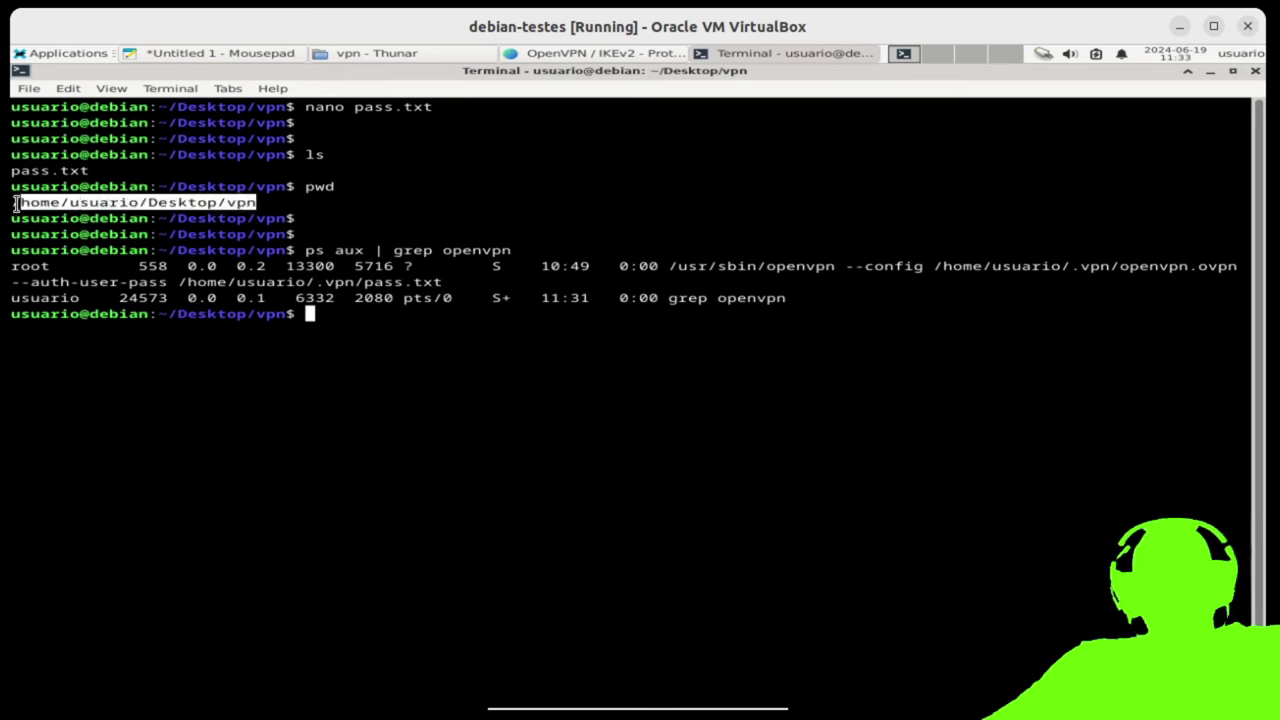
right_click(14, 203)
left_click(60, 249)
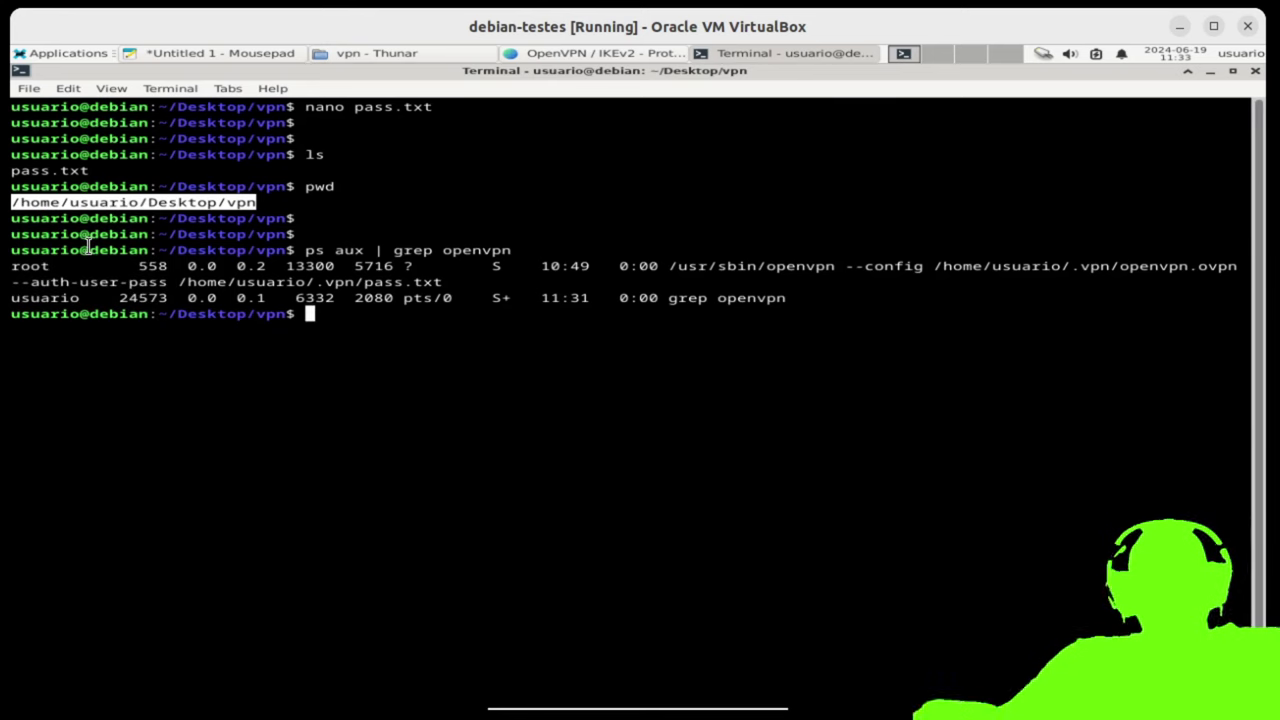
- Switch to Mousepad and replace /home/usuario/.vpn after --config with the copied /home/usuario/Desktop/vpn path
left_click(237, 48)
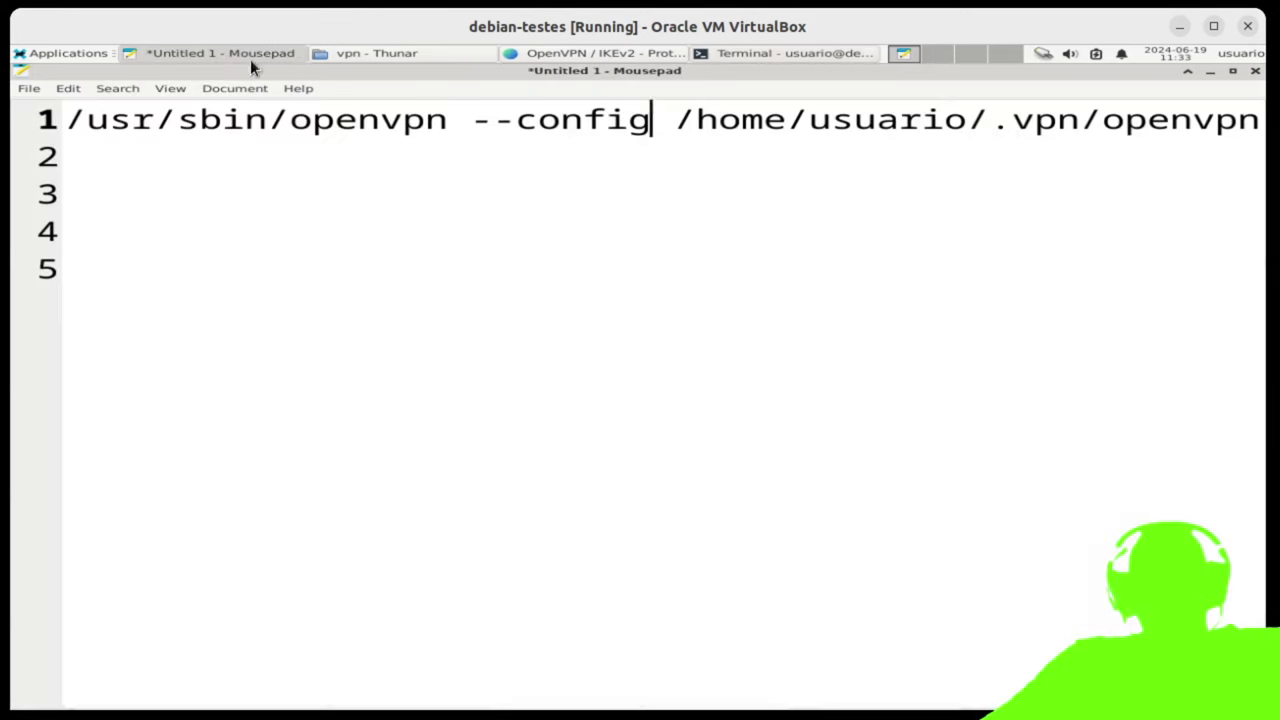
key("Left")
key("shift+Right")
key("shift+Right")
key("shift+Right")
key("shift+Right")
key("shift+Right")
key("shift+Right")
key("shift+Right")
key("shift+Right")
key("shift+Right")
key("shift+Right")
key("shift+Right")
key("shift+Right")
key("shift+Right")
key("shift+Right")
key("shift+Right")
key("shift+Right")
key("shift+Right")
key("shift+Right")
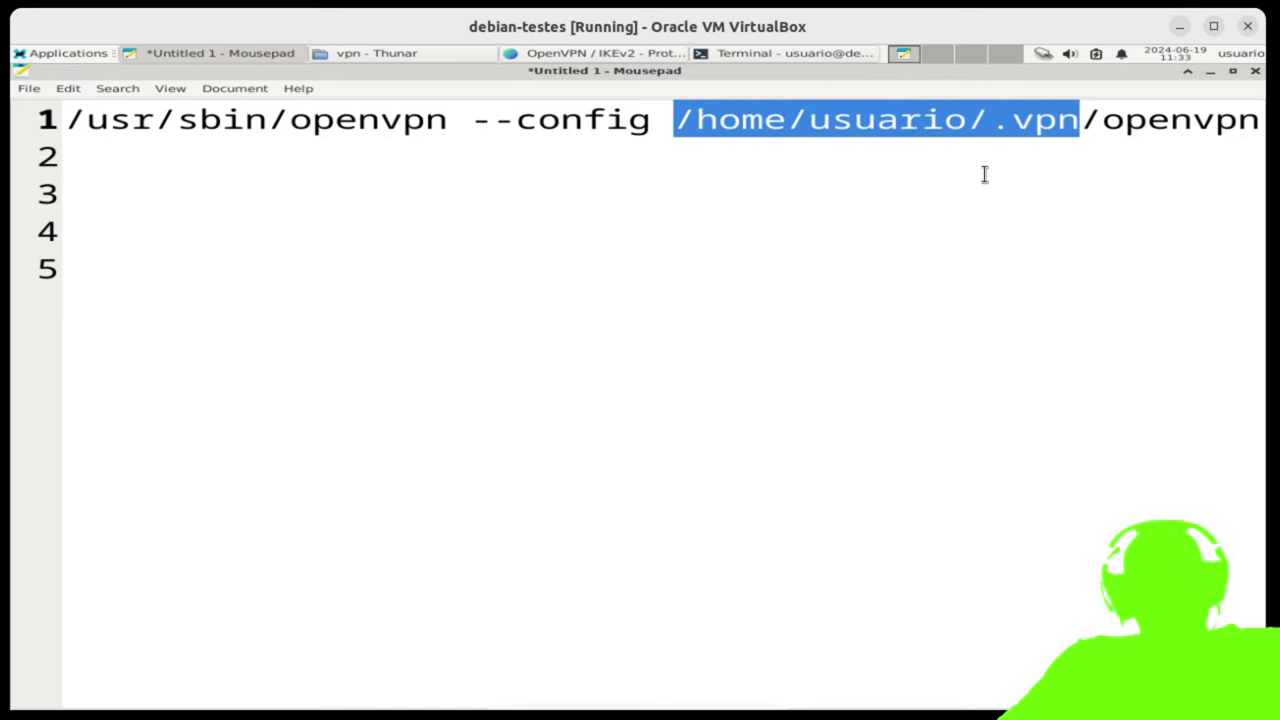
key("ctrl+v")
- Replace /home/usuario/.vpn after --auth-user-pass with the copied /home/usuario/Desktop/vpn path, keeping the pass.txt file name
type("o")
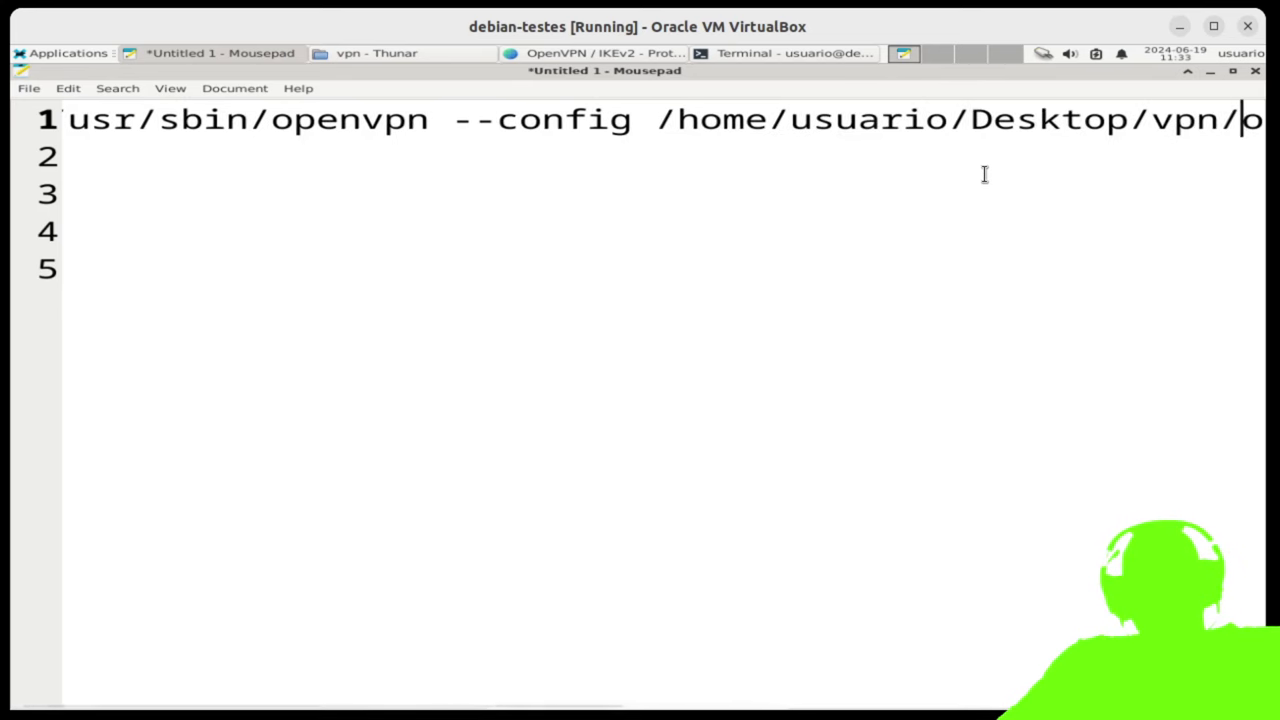
type("penvpn.ovpn --au")
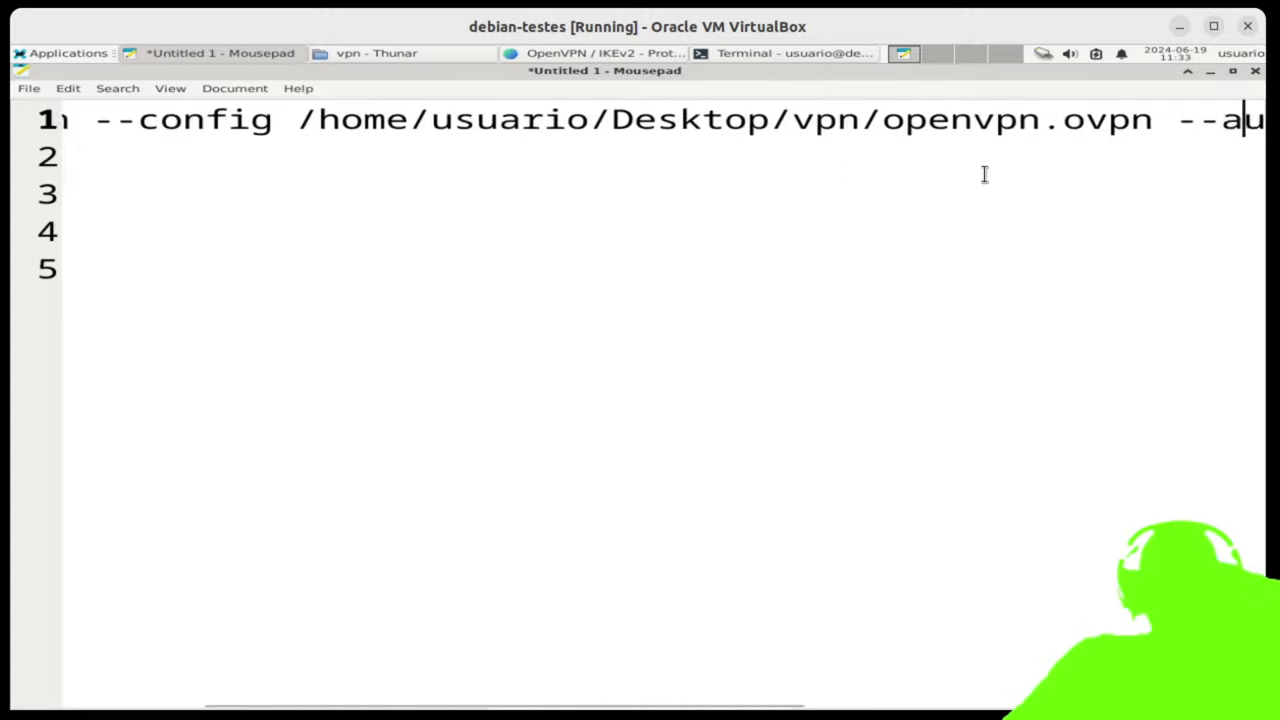
type("th-user-pass")
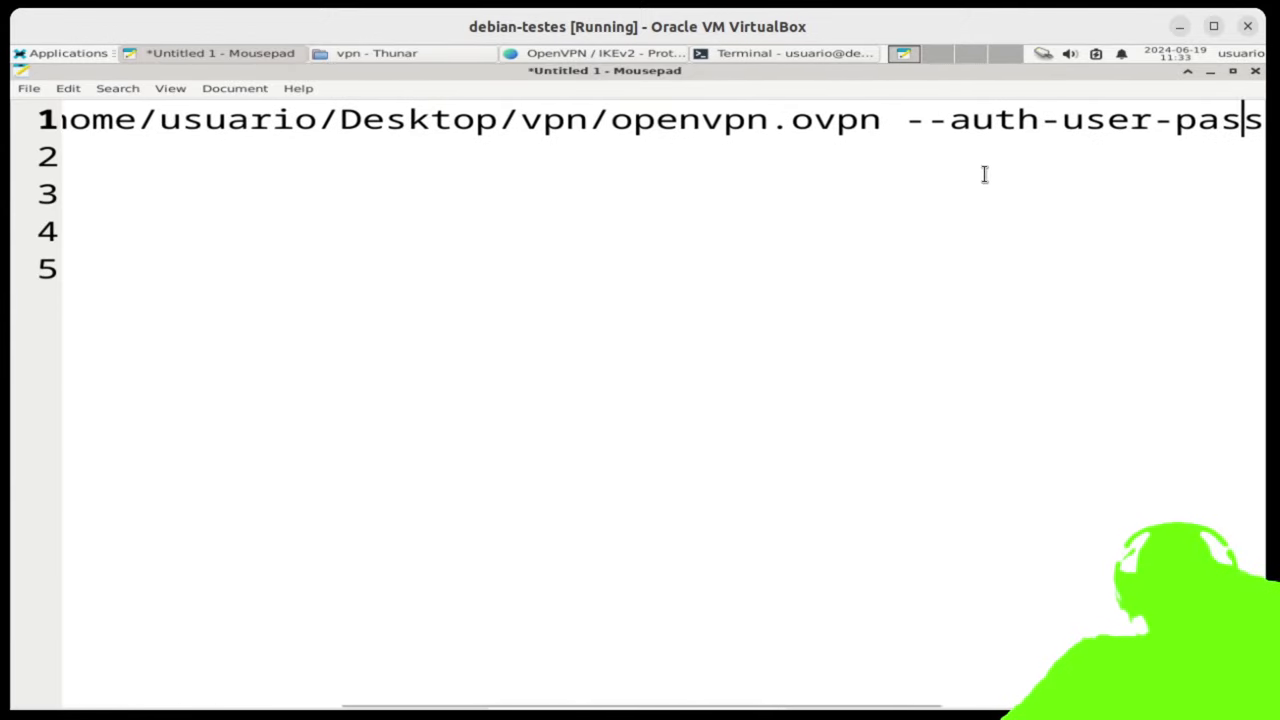
type(" /home/usuario/.vpn/pass")
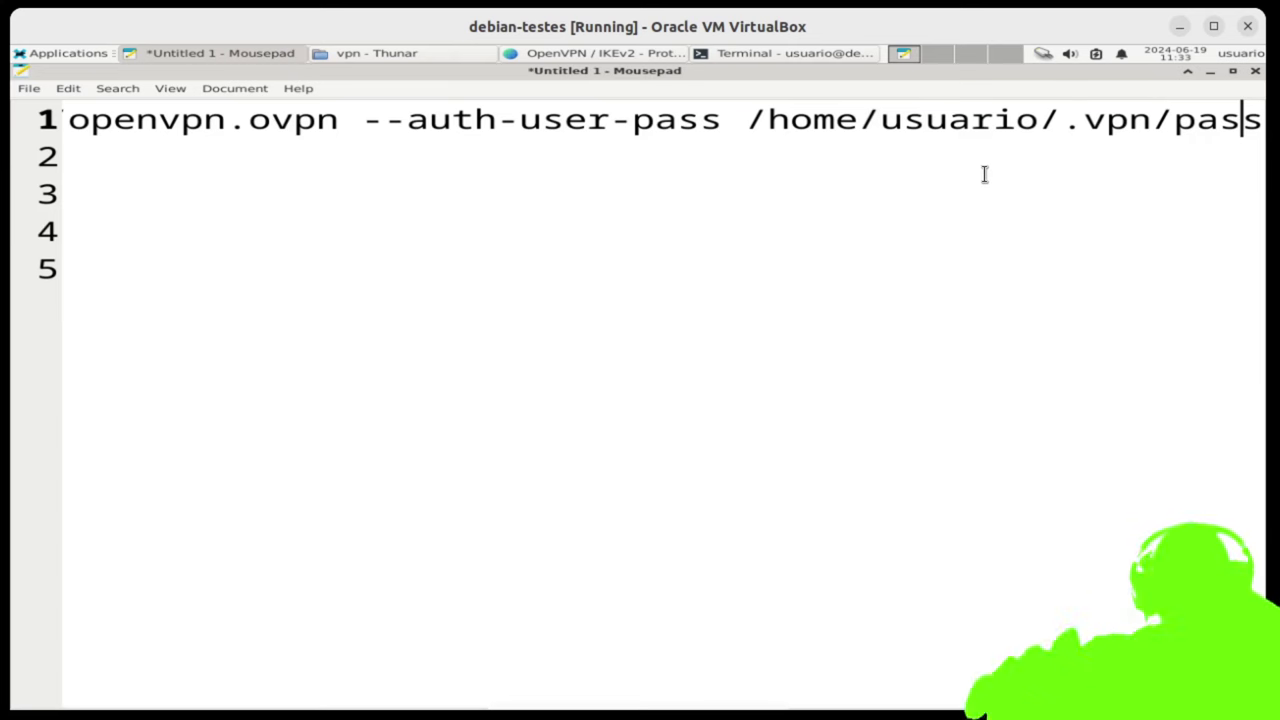
key("Left")
key("Left")
key("Left")
key("Left")
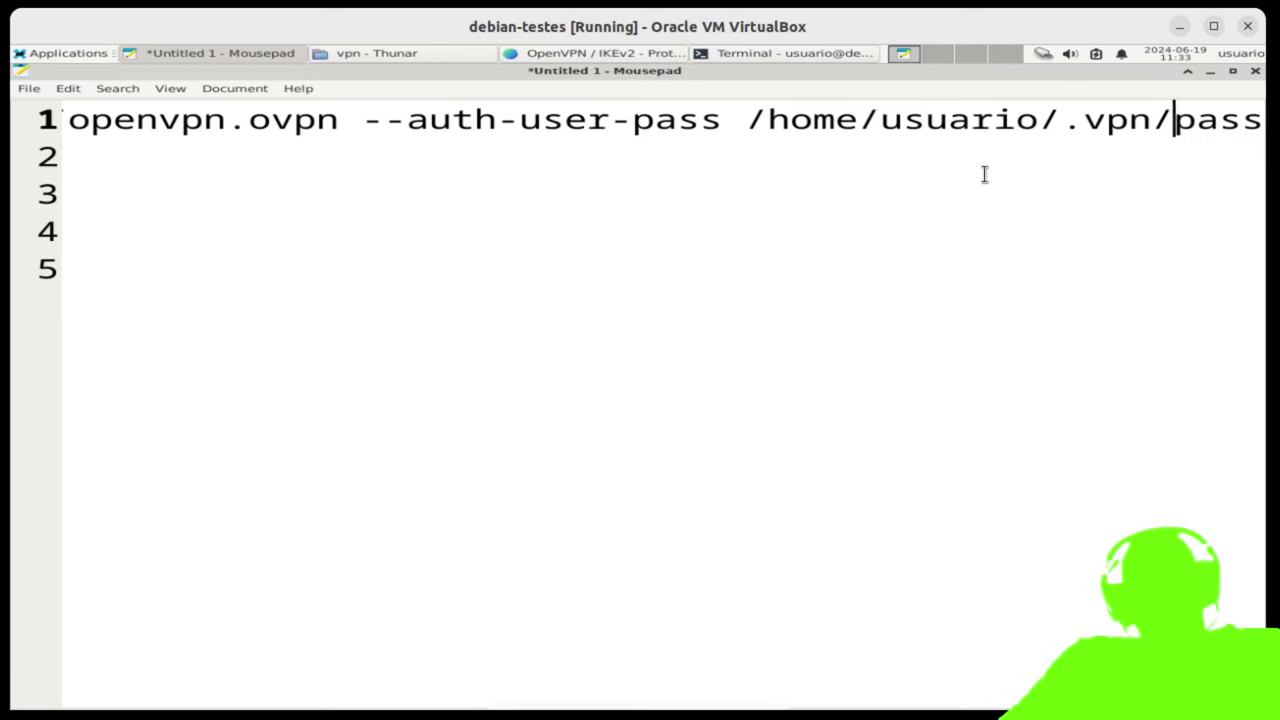
key("shift+Left")
key("shift+Left")
key("shift+Left")
key("shift+Left")
key("shift+Left")
key("shift+Left")
key("shift+Left")
key("shift+Left")
key("shift+Left")
key("shift+Left")
key("shift+Left")
key("shift+Left")
key("shift+Left")
key("shift+Left")
key("shift+Left")
key("shift+Left")
key("shift+Left")
key("shift+Left")
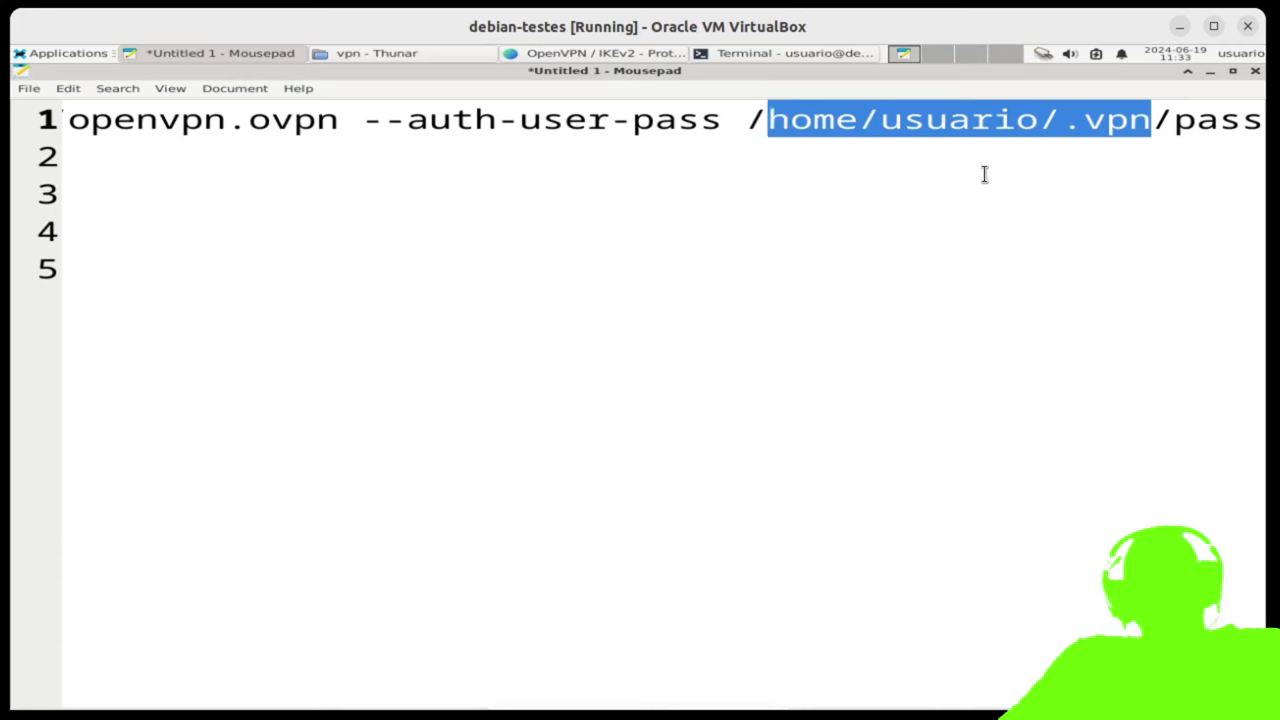
key("ctrl+v")
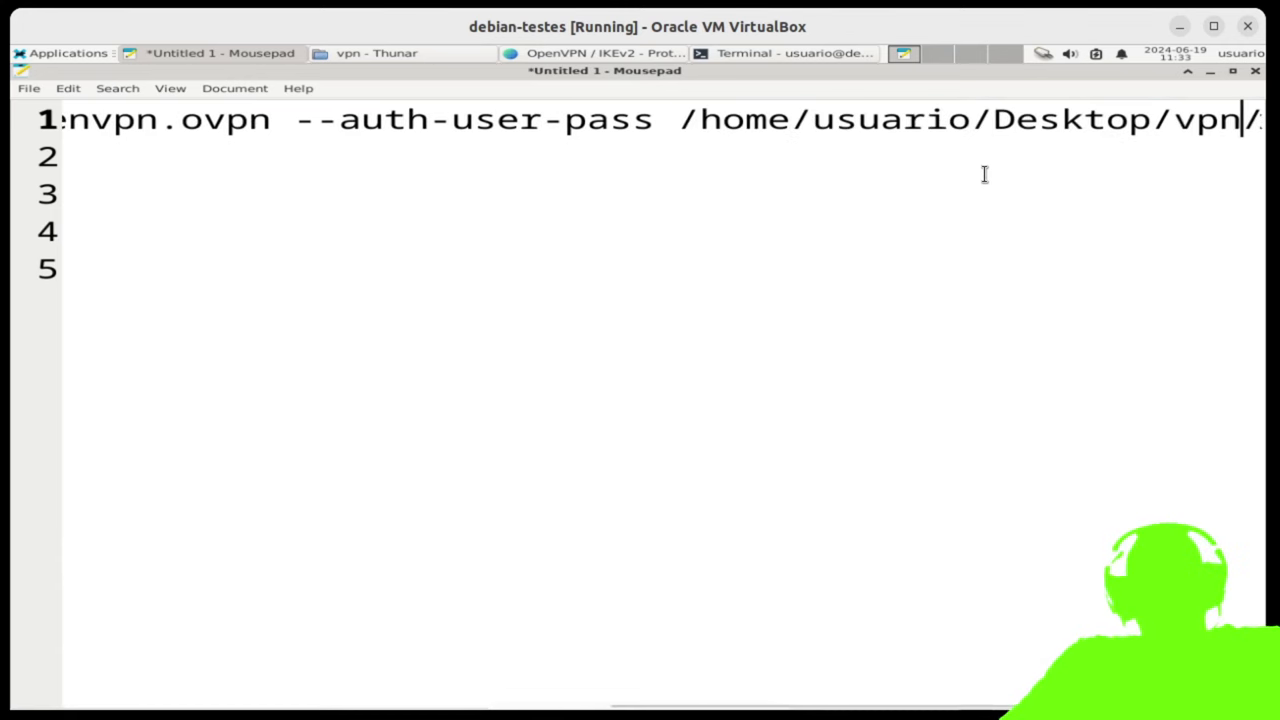
- Review the edited command on line 1 through to the pass.txt file name at its end
key("Right")
key("Right")
key("Right")
key("Right")
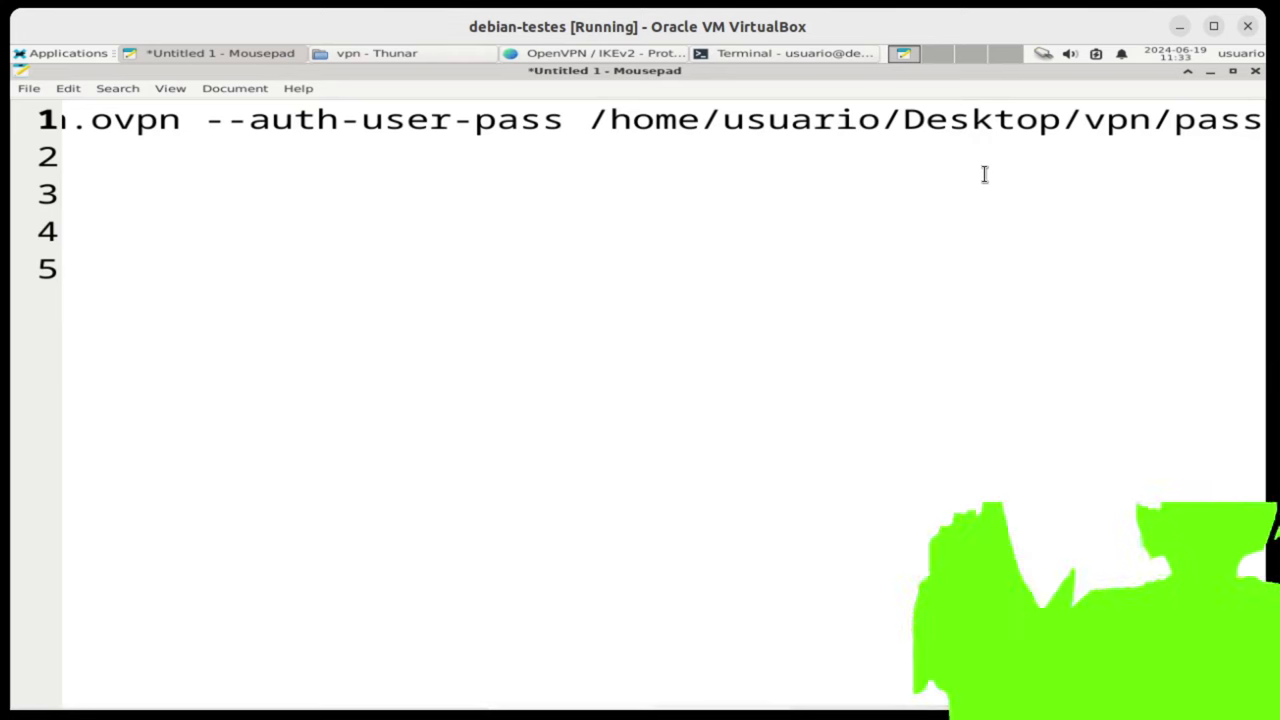
key("Right")
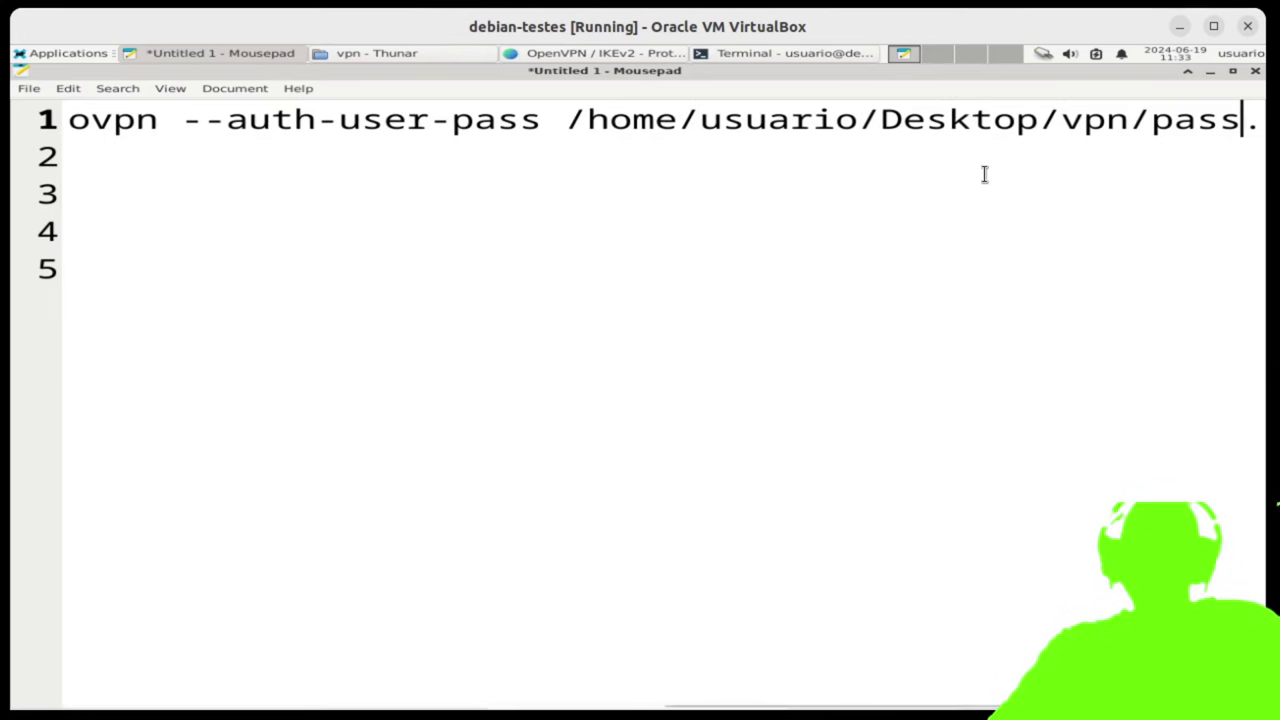
key("ctrl+End")
key("Up")
key("Up")
key("Up")
key("Up")
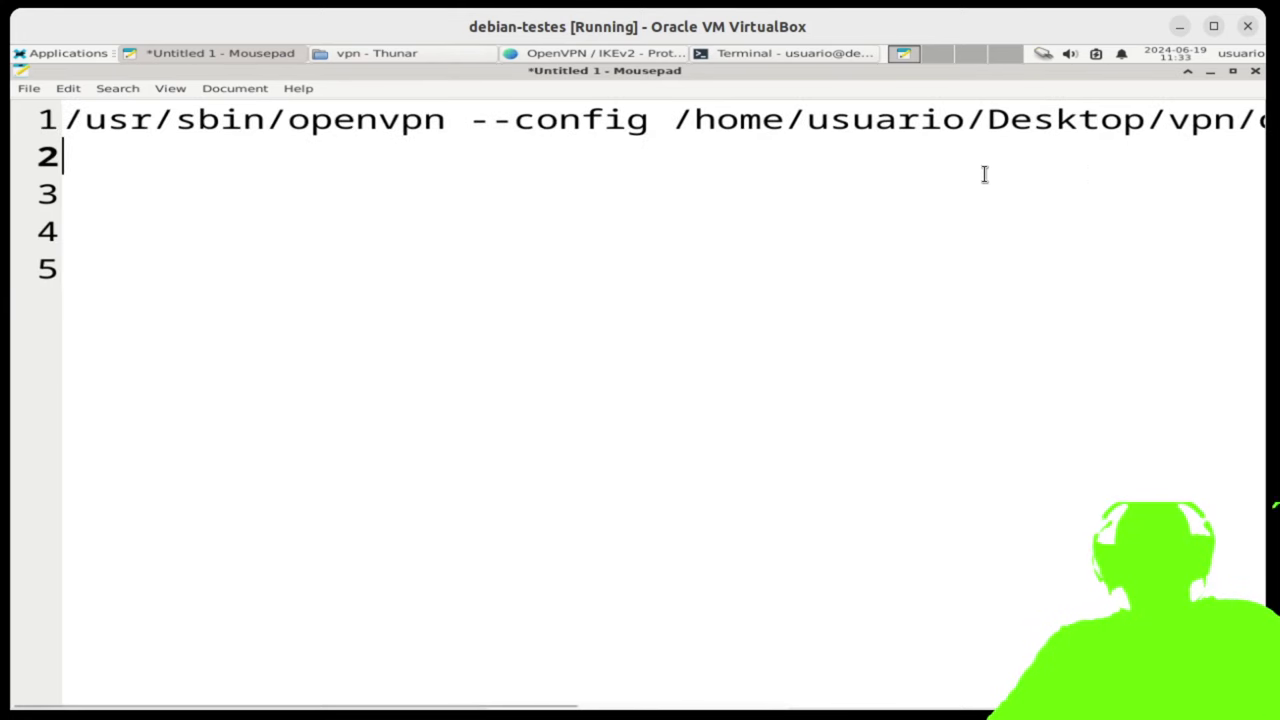
key("End")
key("Left")
key("Left")
key("Left")
key("Left")
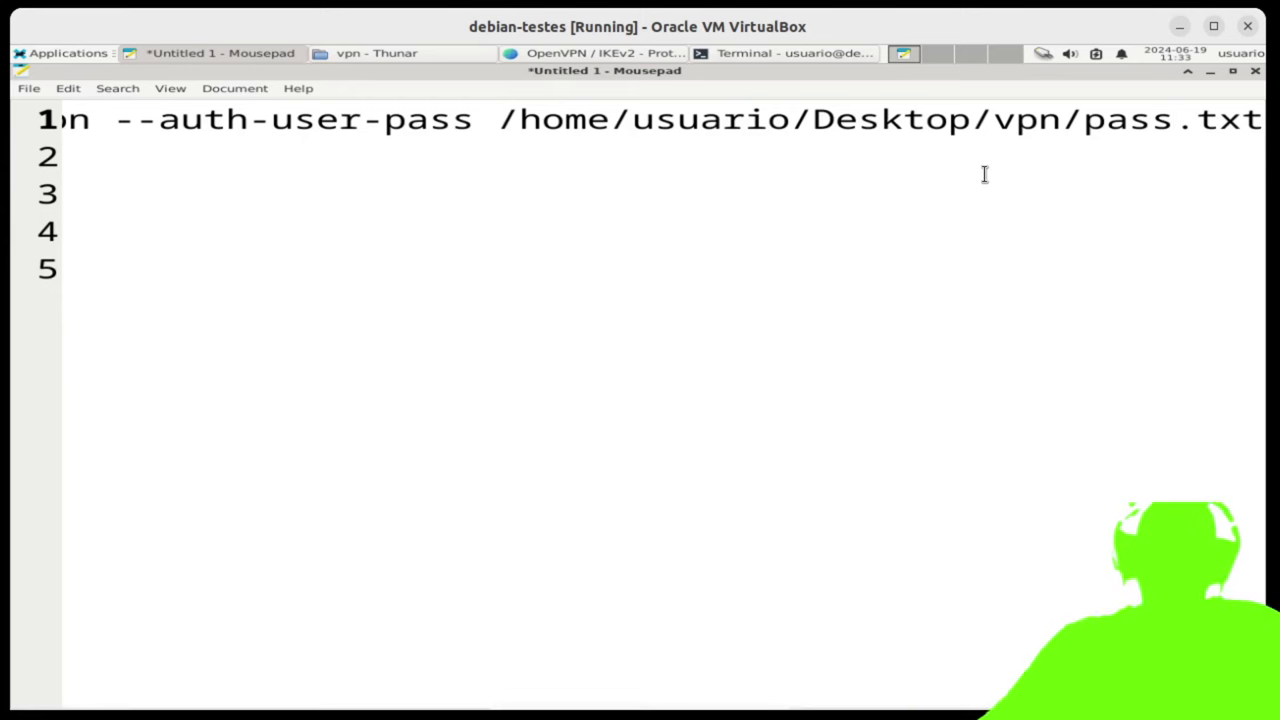
- Clear the terminal and display the contents of pass.txt with cat, returning to the Mousepad document when done
left_click(806, 52)
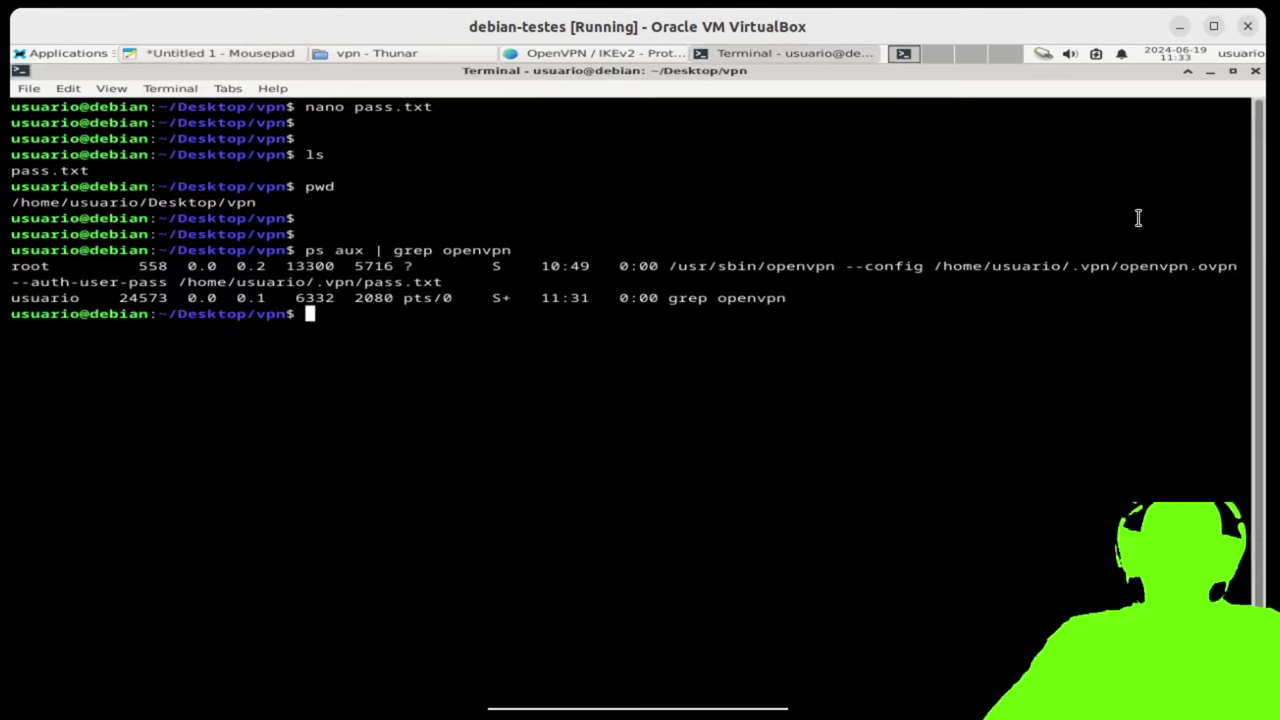
type("clear")
key("Return")
key("Return")
key("Return")
type("cat pas")
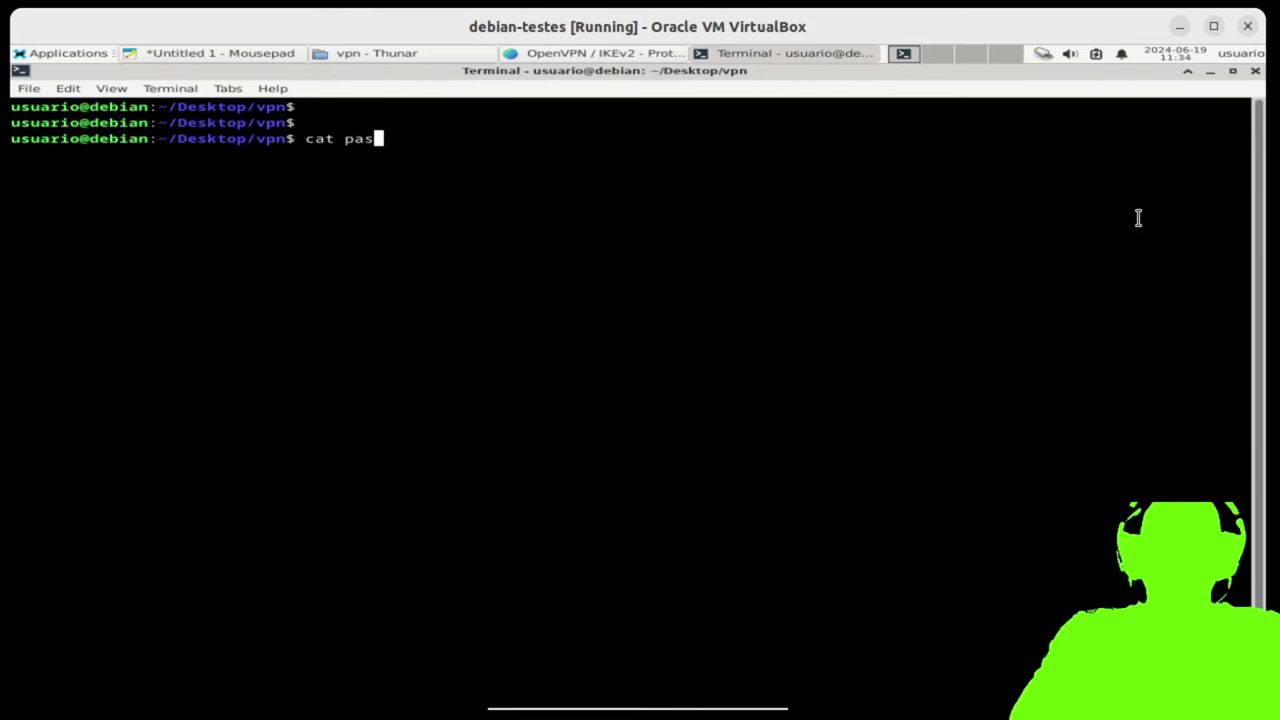
key("Tab")
key("Return")
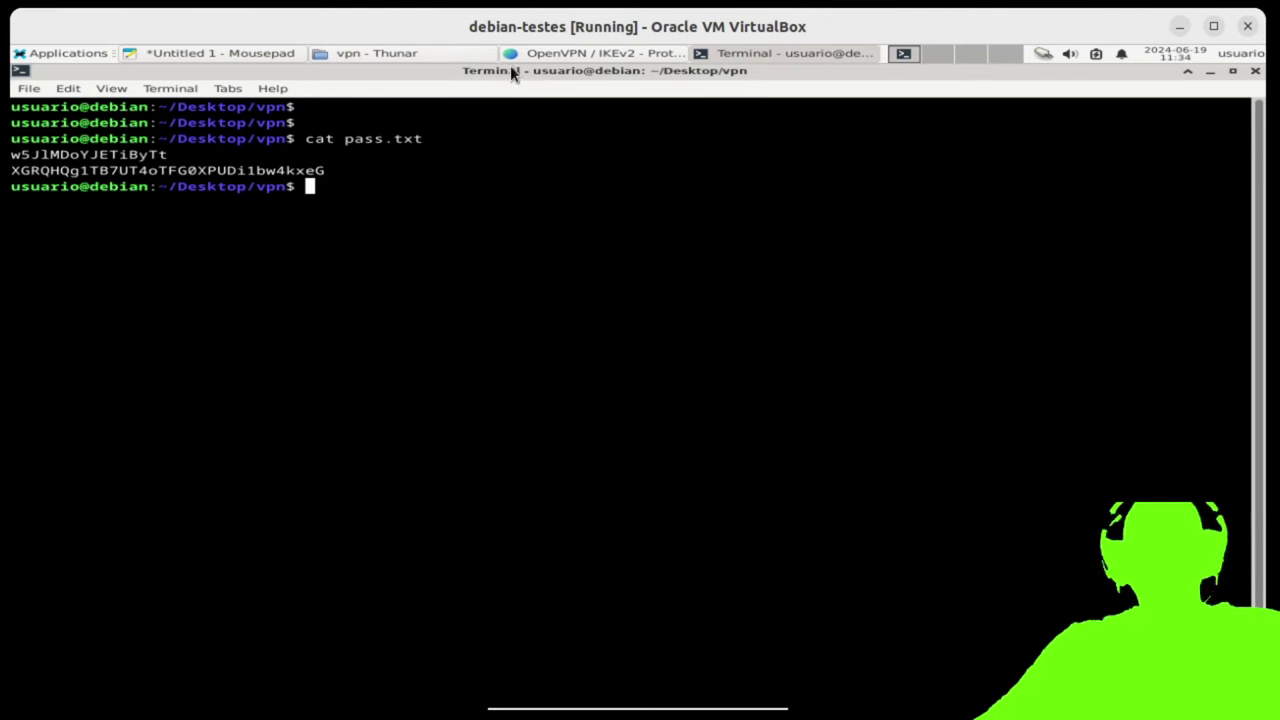
left_click(203, 53)
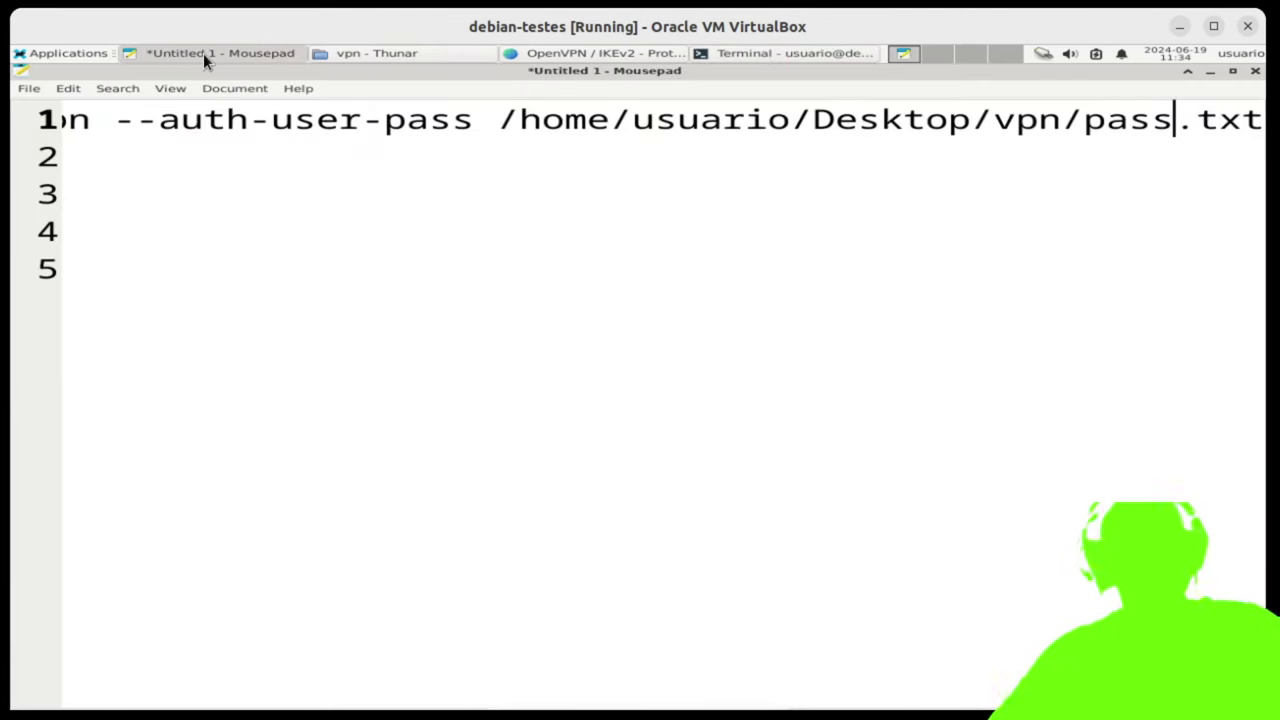
- Review the openvpn command on line 1 from the end of pass.txt back to /usr/sbin/openvpn at its start
key("Right")
key("Right")
key("Right")
key("Right")
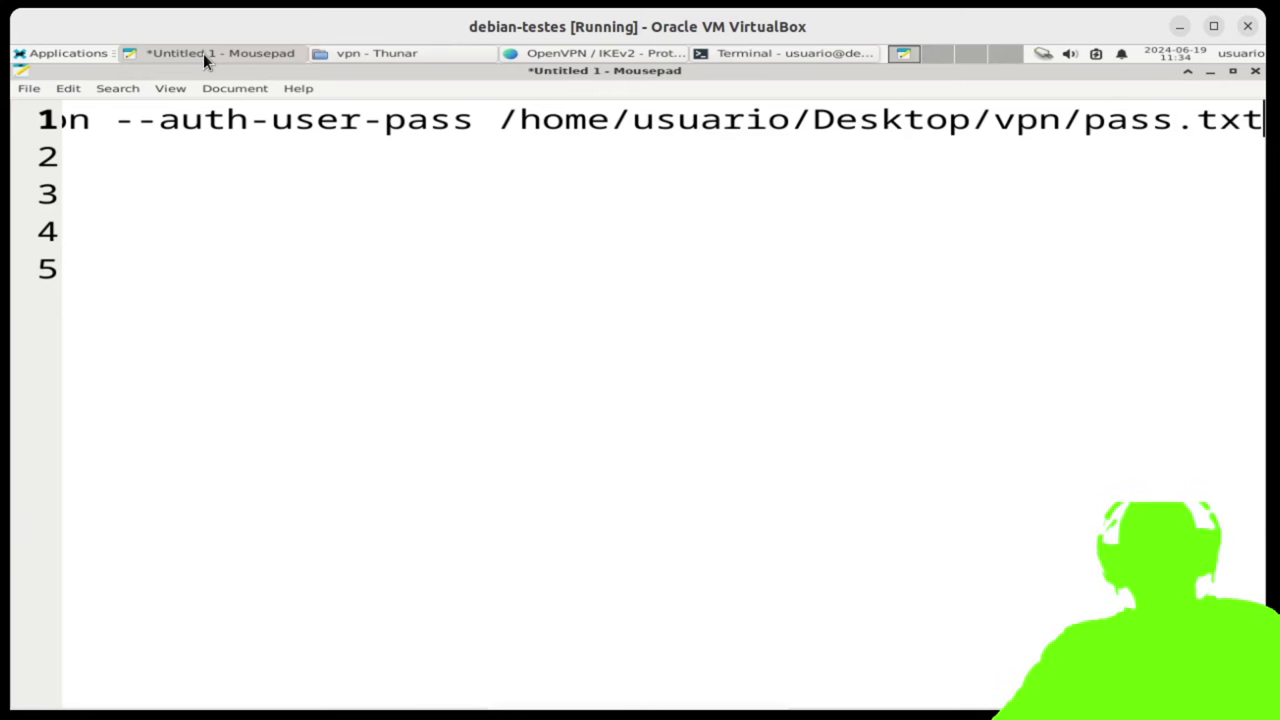
key("Left")
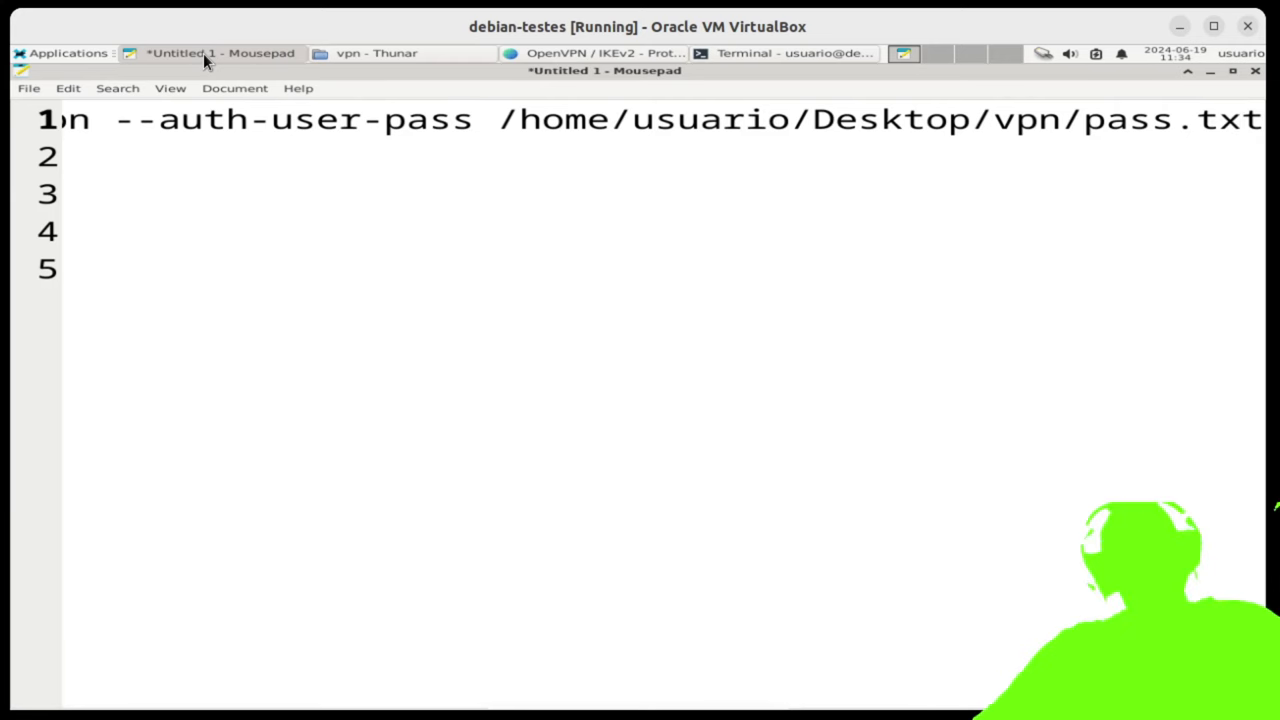
key("Right")
key("Left")
key("Left")
key("Left")
key("Left")
key("Left")
key("Left")
key("Left")
key("Left")
key("Left")
key("Left")
key("Left")
key("Left")
key("Left")
key("Left")
key("Left")
key("Left")
key("Left")
key("Left")
key("Left")
key("Left")
key("Left")
key("Left")
key("Left")
key("Left")
key("Left")
key("Left")
key("Left")
key("Left")
key("Left")
key("Left")
key("Left")
key("Left")
key("Left")
key("Left")
key("Left")
key("Left")
key("Left")
key("Left")
key("Left")
key("Left")
key("Left")
key("Left")
key("Left")
key("Left")
key("Left")
key("Left")
key("Left")
key("Left")
key("Left")
key("Left")
key("Left")
key("Left")
key("Left")
key("Left")
key("Left")
key("Left")
key("Left")
key("Left")
key("Left")
key("Left")
key("Left")
key("Left")
key("Left")
key("Left")
key("Left")
key("Left")
key("Left")
key("Left")
key("Left")
key("Left")
key("Left")
key("Left")
key("Left")
key("Left")
key("Left")
key("Left")
key("Left")
key("Left")
key("Left")
key("Left")
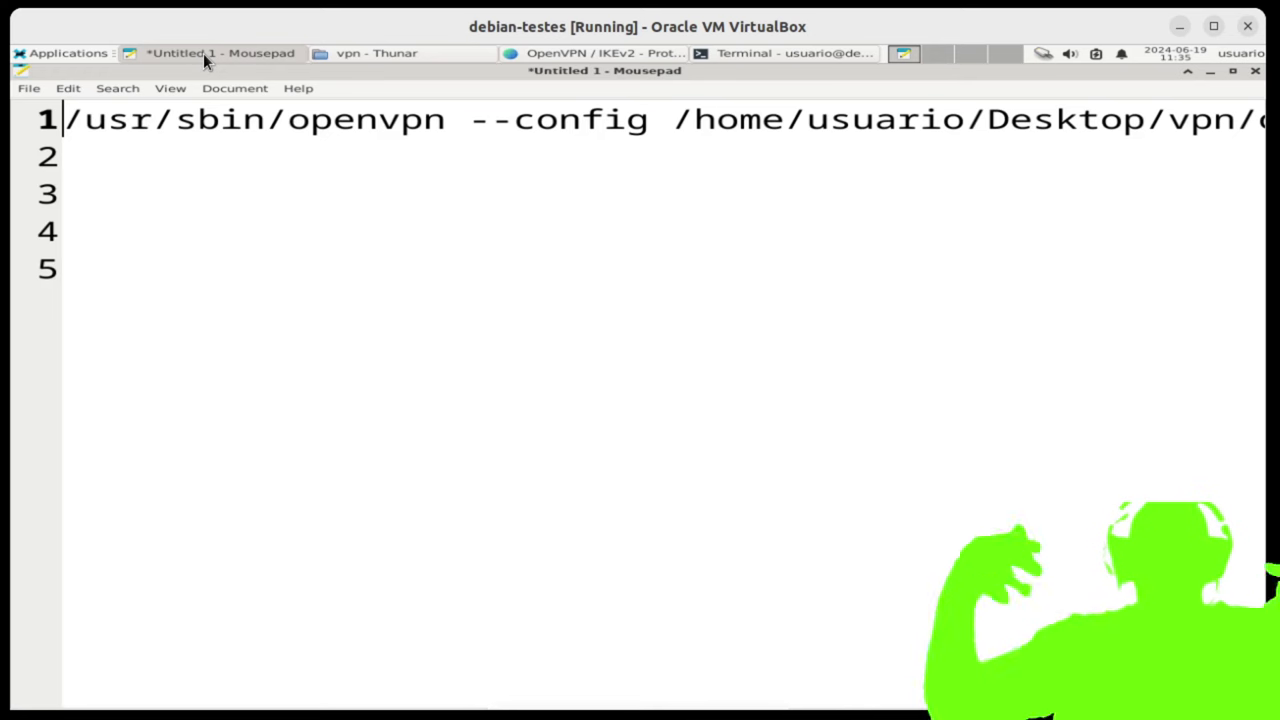
- Switch to the Proton VPN browser page, compare the server loads of the free US and Netherlands servers, and return to the terminal
left_click(607, 50)
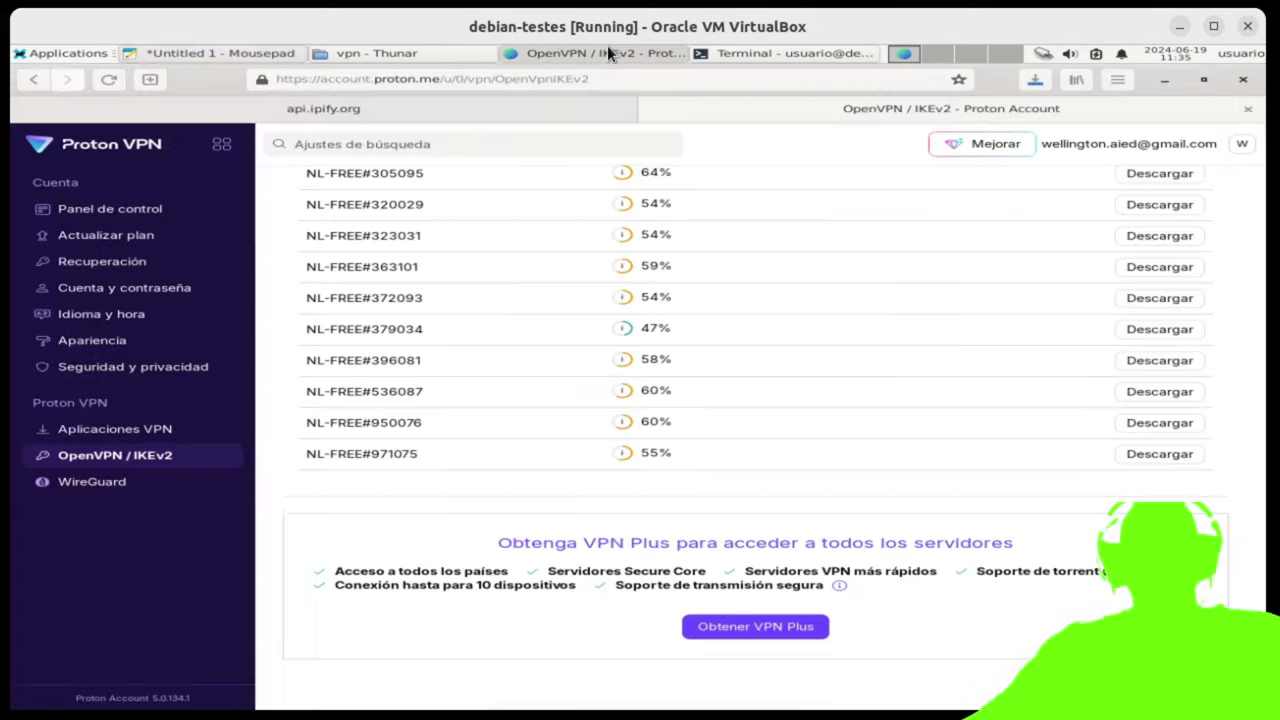
scroll(836, 478, "up", 4)
scroll(838, 483, "up", 20)
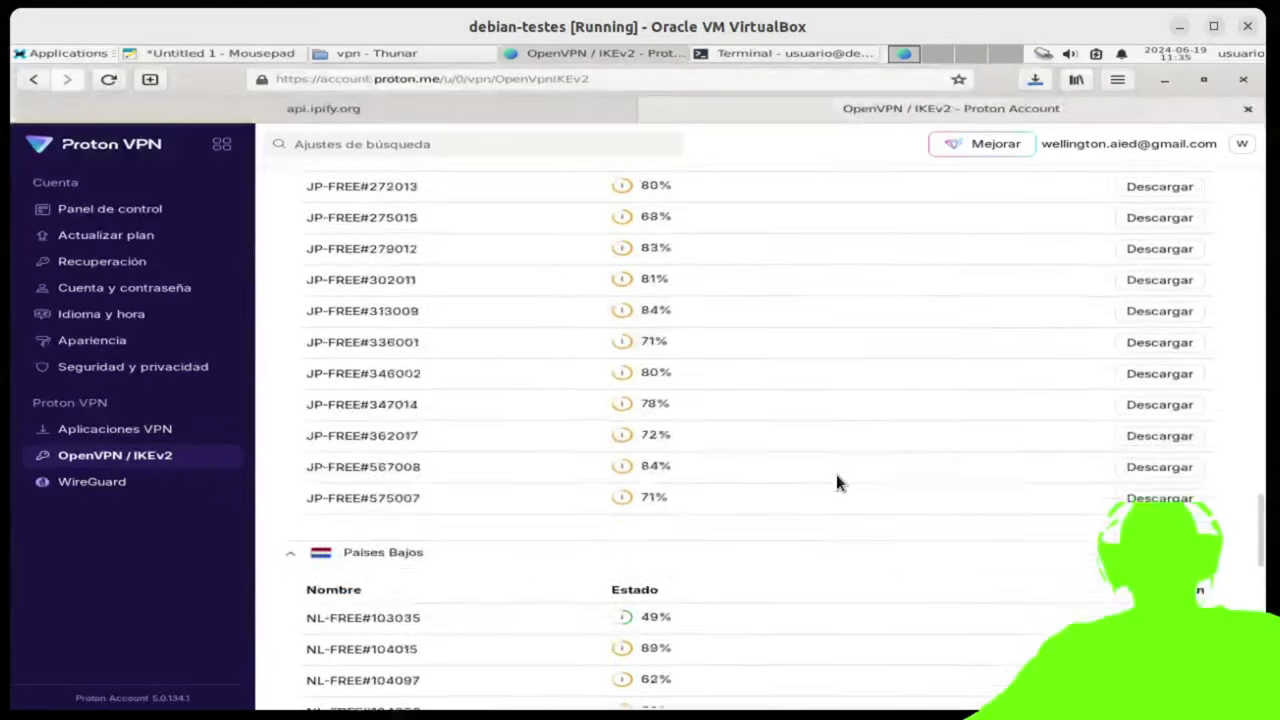
scroll(838, 483, "down", 15)
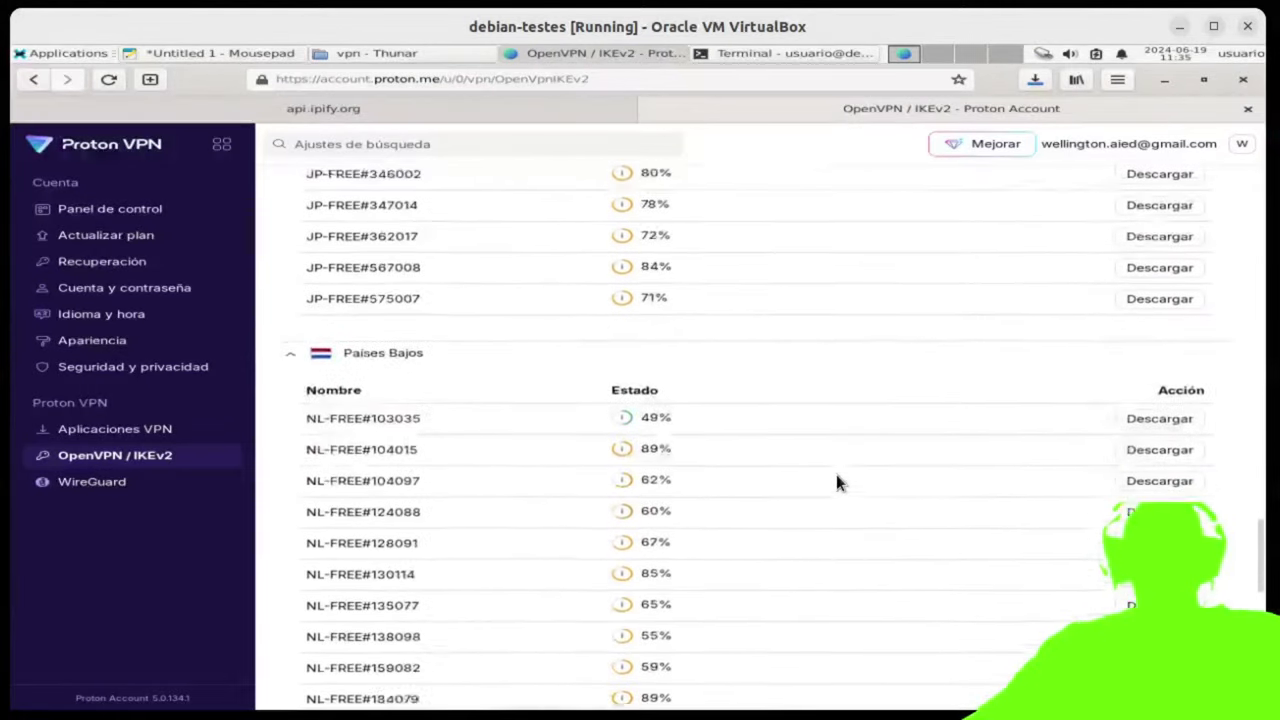
scroll(836, 482, "down", 2)
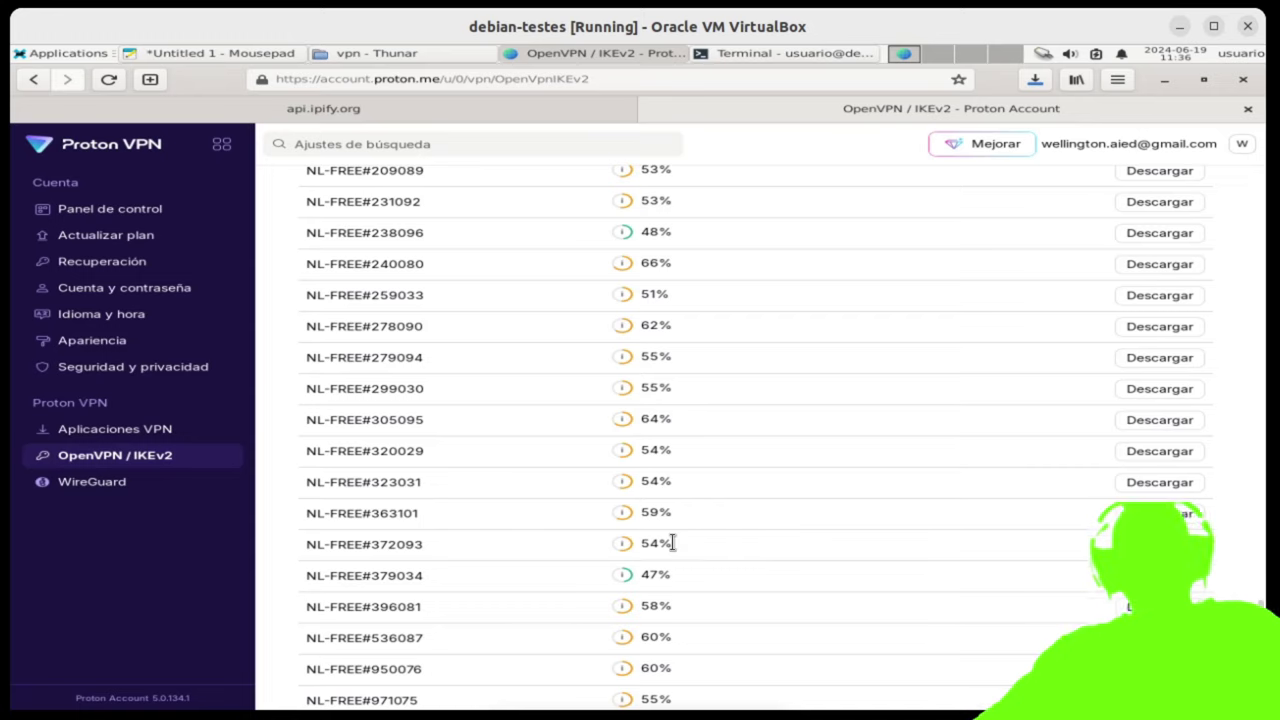
scroll(674, 550, "down", 3)
scroll(676, 554, "up", 10)
scroll(677, 562, "up", 20)
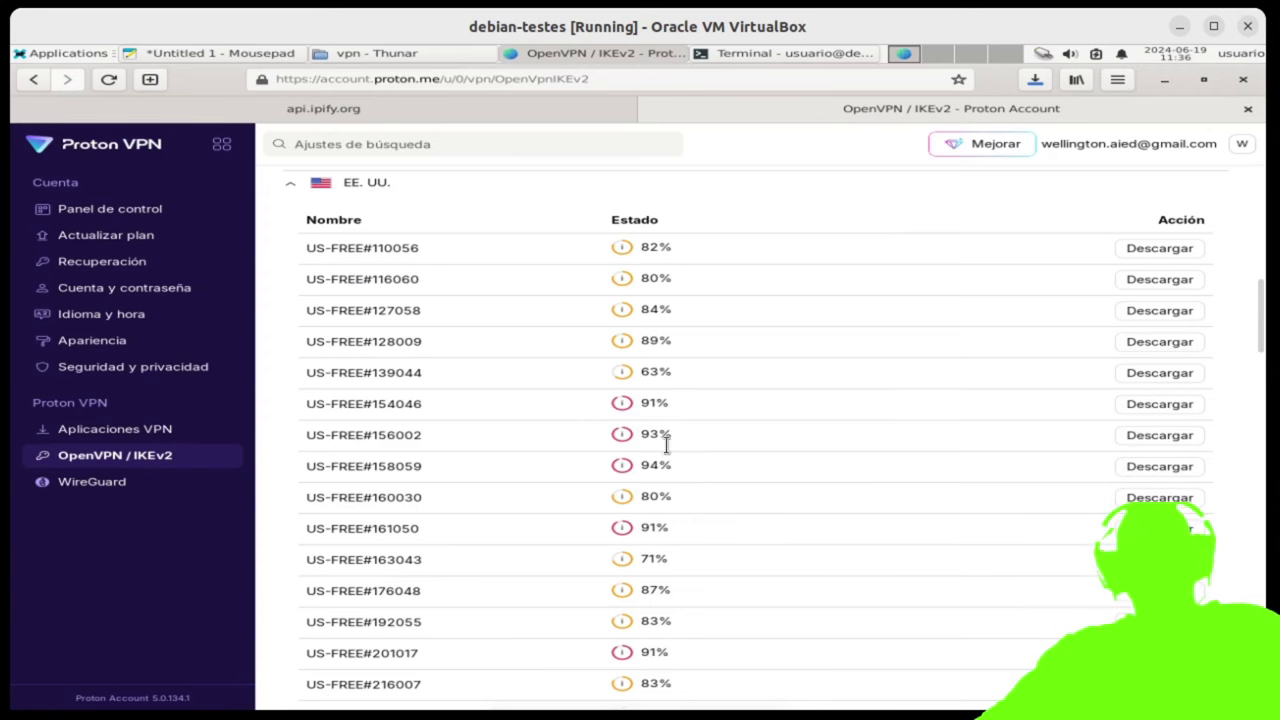
scroll(702, 612, "down", 2)
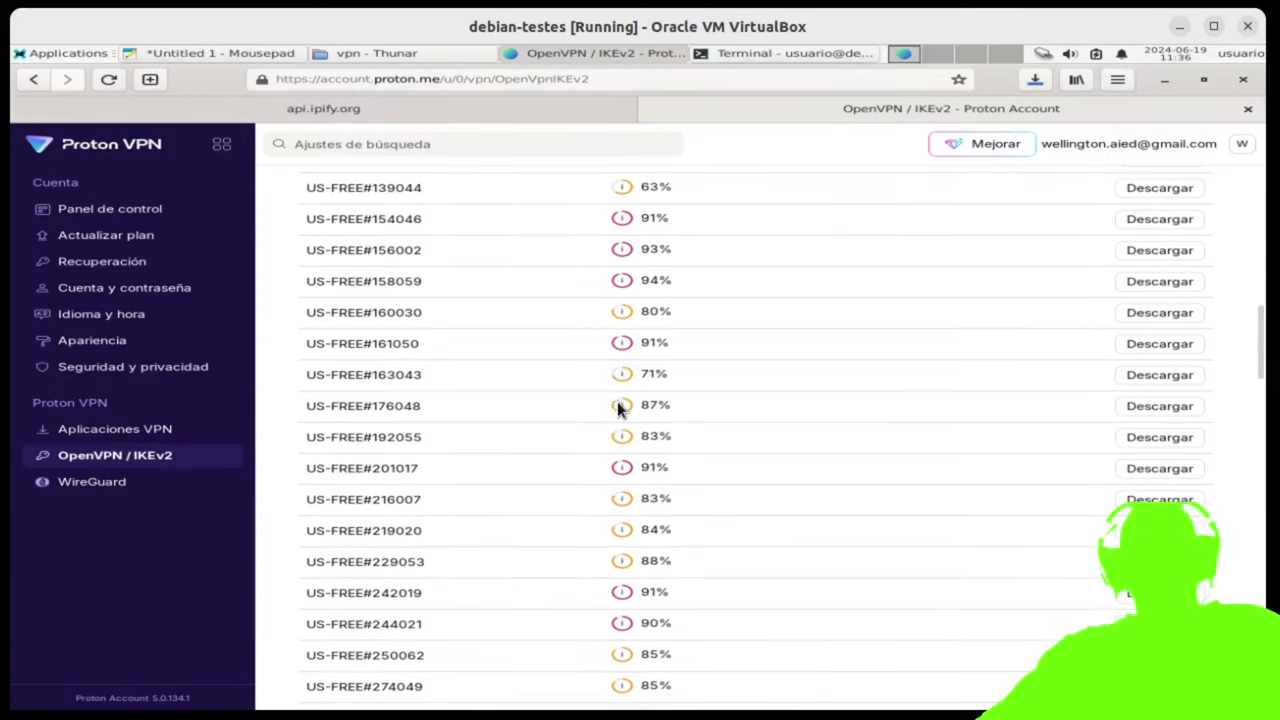
scroll(617, 409, "up", 3)
scroll(651, 509, "down", 3)
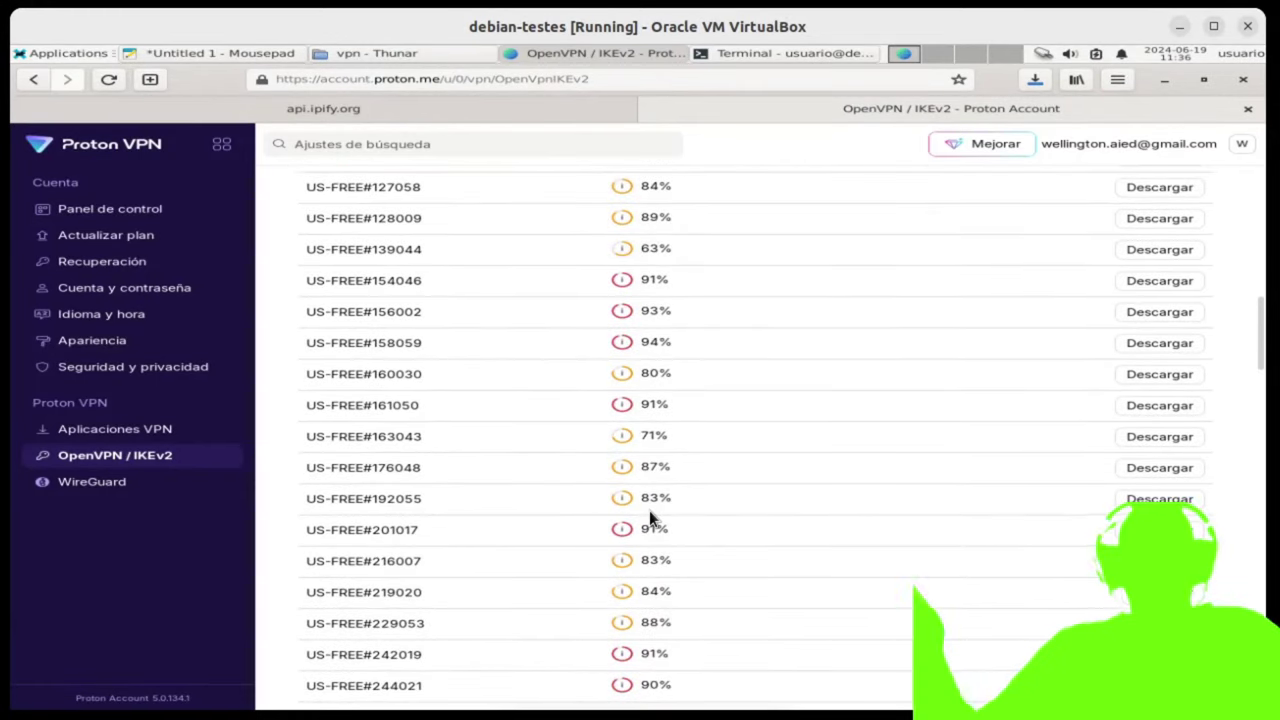
scroll(649, 512, "down", 8)
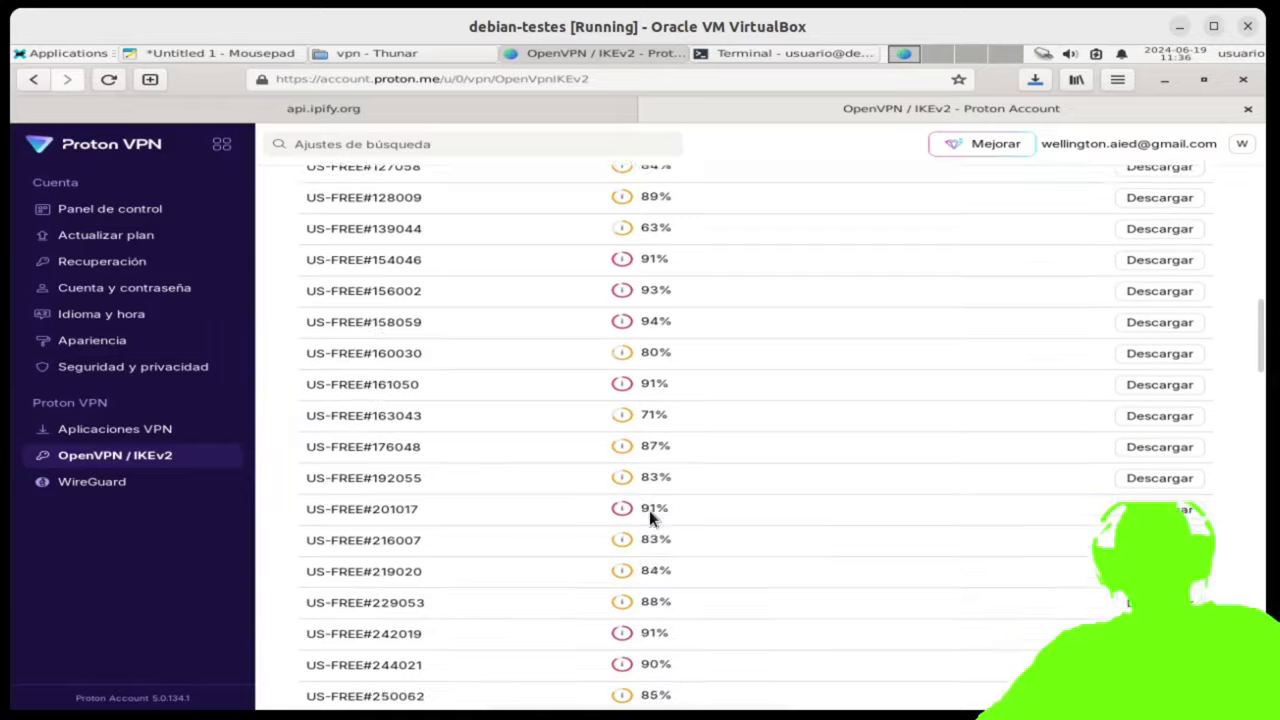
scroll(649, 515, "down", 10)
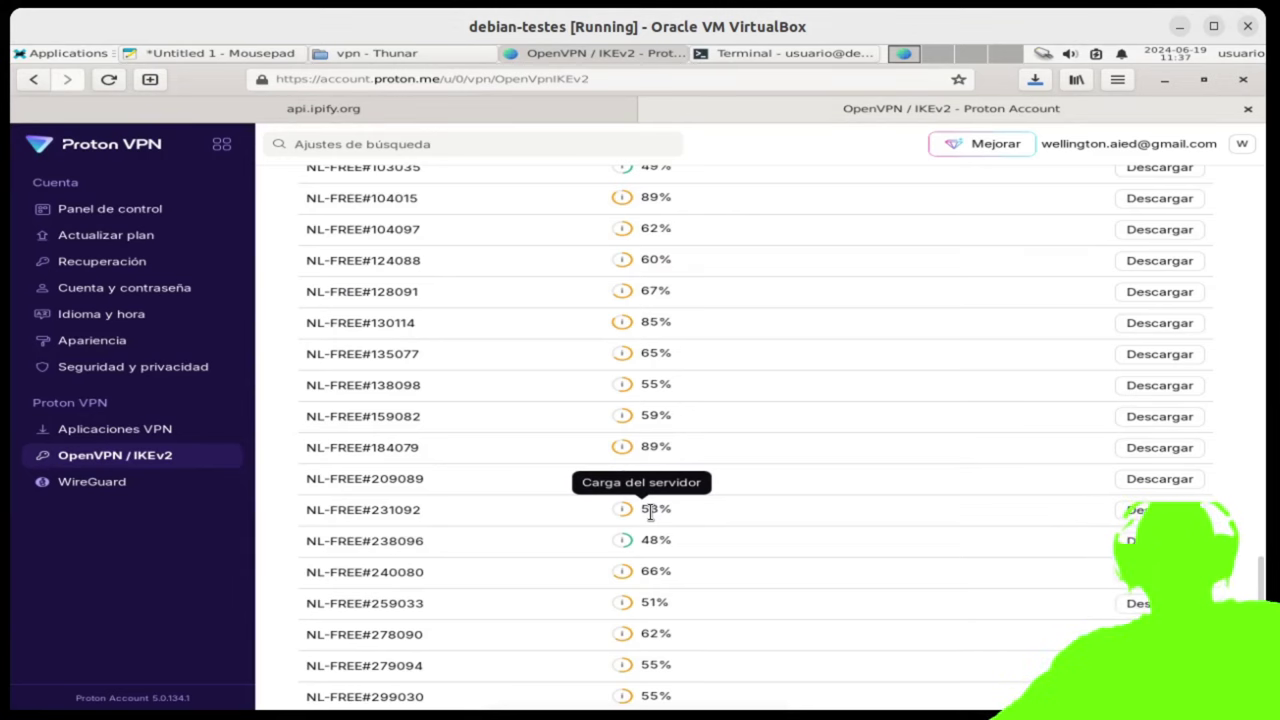
scroll(650, 512, "down", 5)
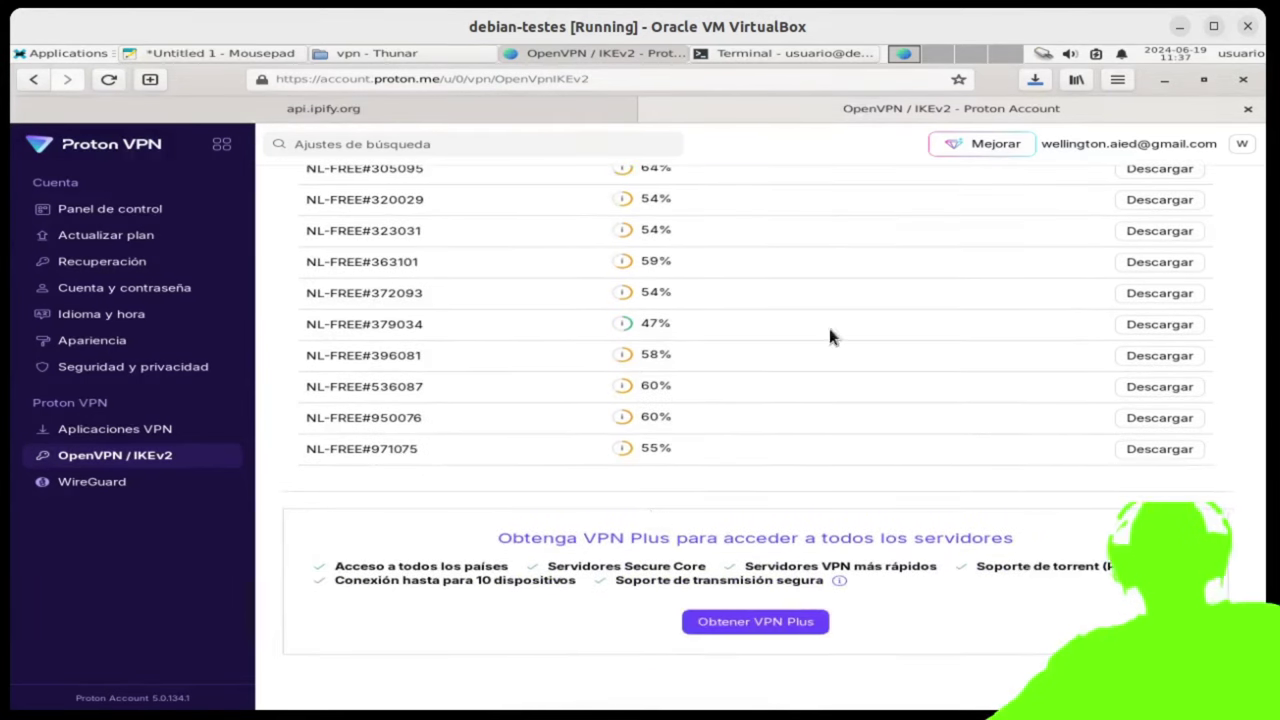
left_click(827, 49)
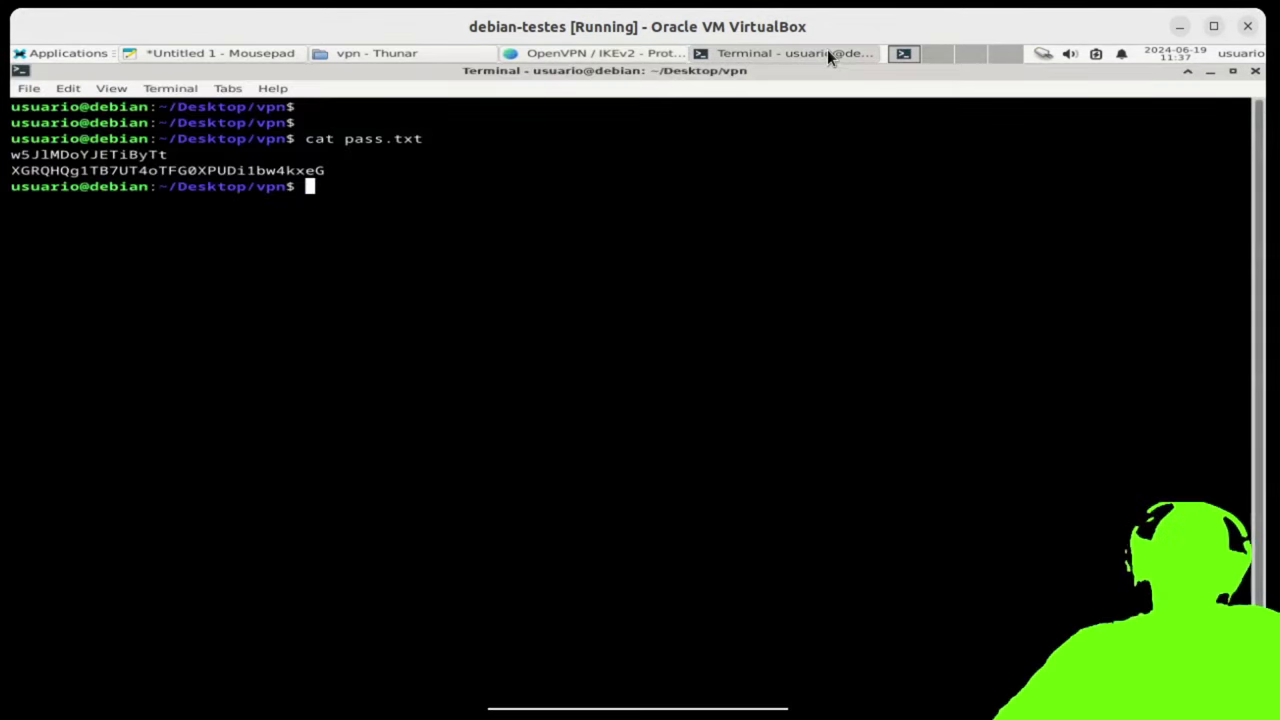